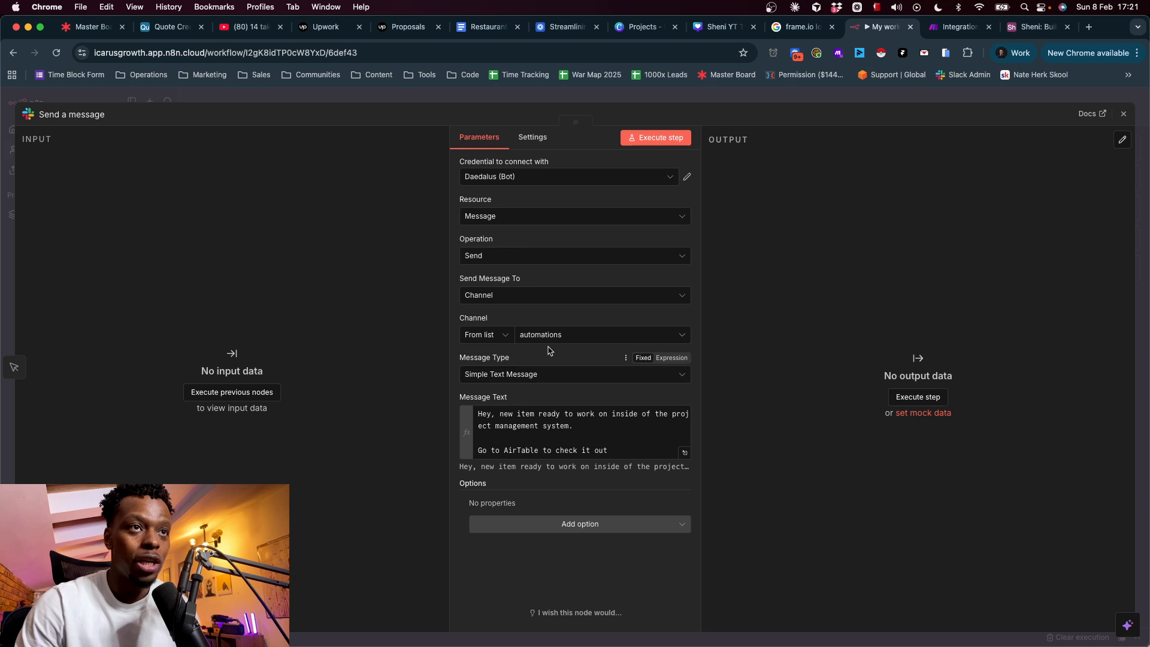
- Keep Simple Text Message, test-run the node to post the notice to #automations, and switch to Slack
click(490, 381)
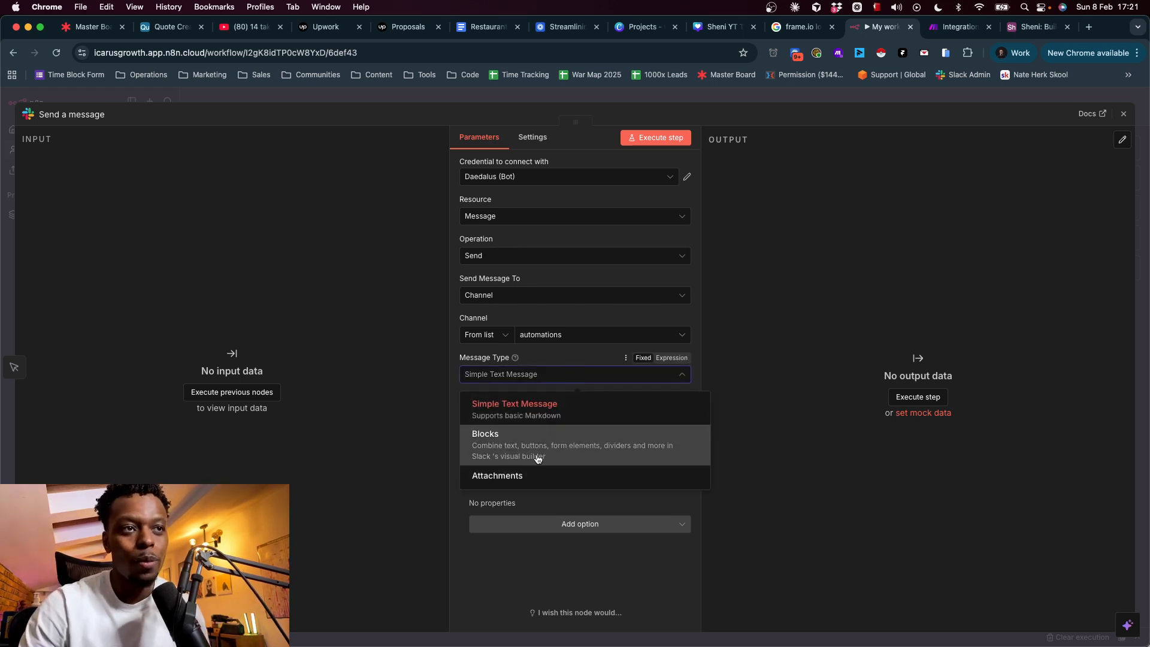
click(446, 398)
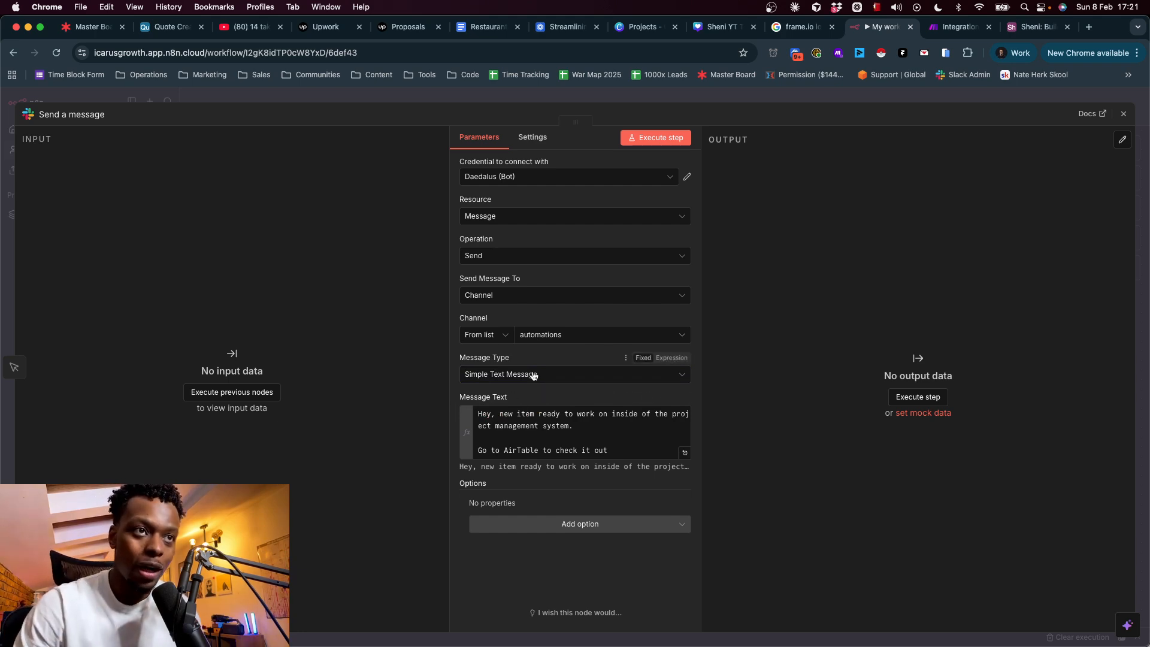
click(548, 415)
click(761, 449)
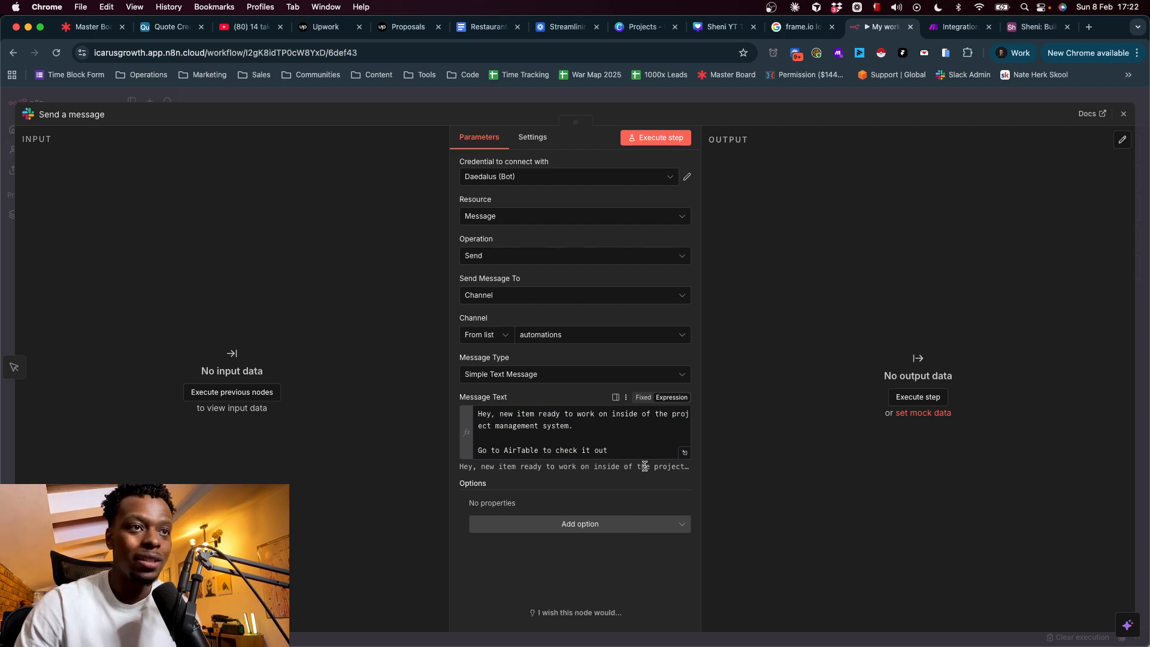
click(671, 143)
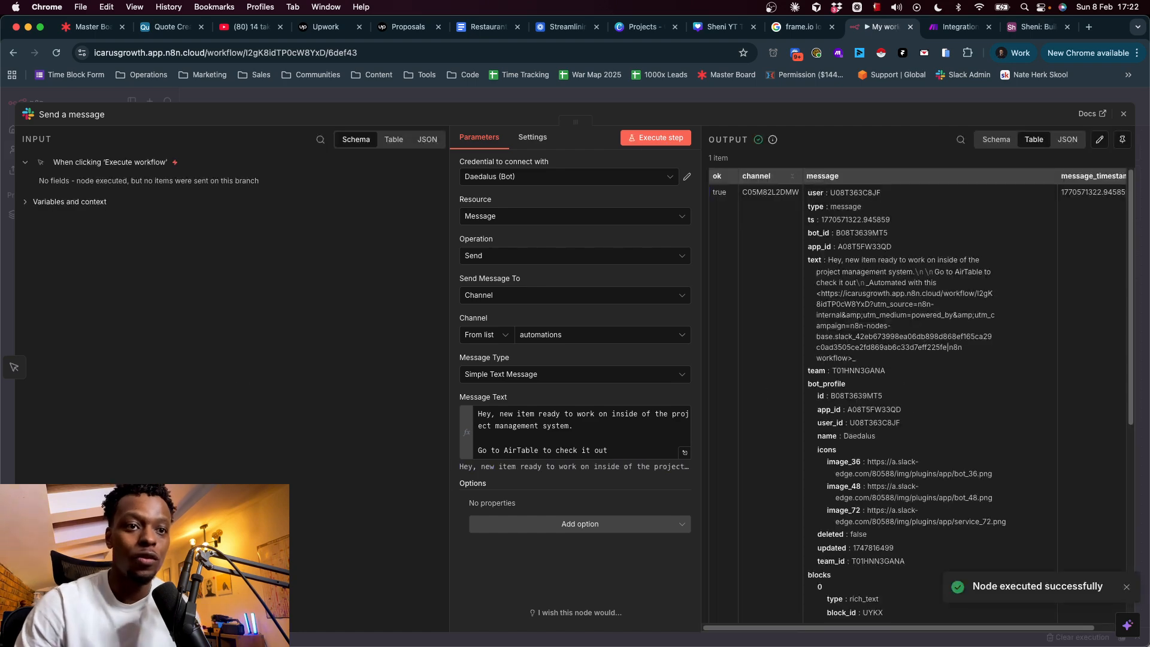
key(super+Tab)
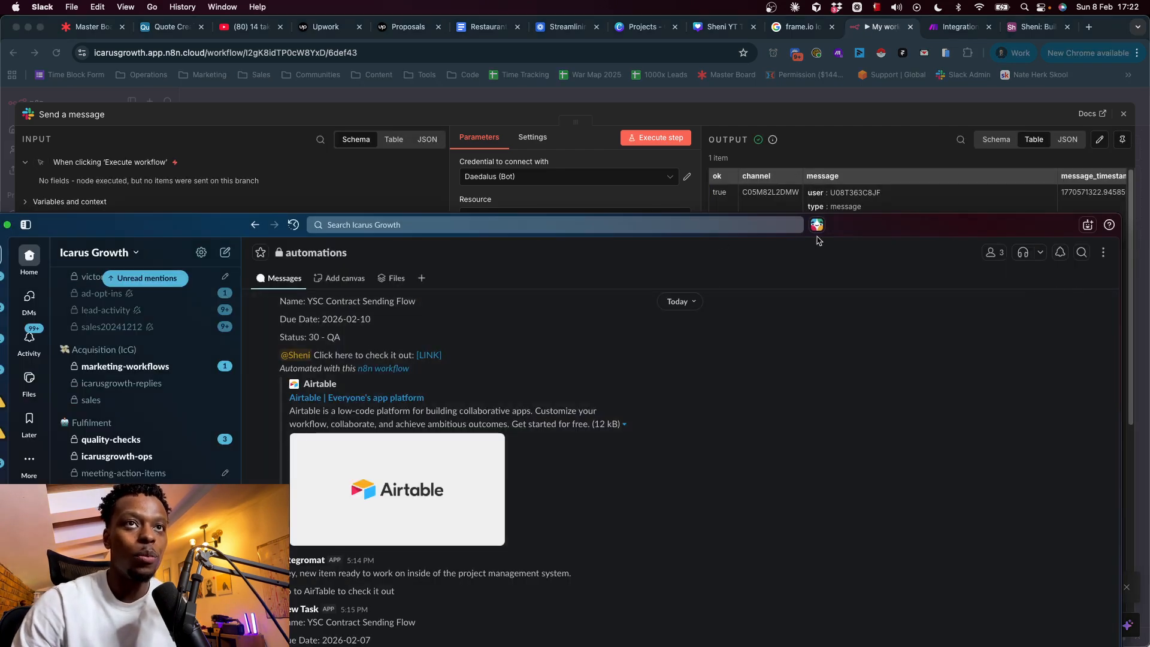
- Maximize Slack, confirm the Global Automations alert in #automations, and return to n8n
double_click(874, 231)
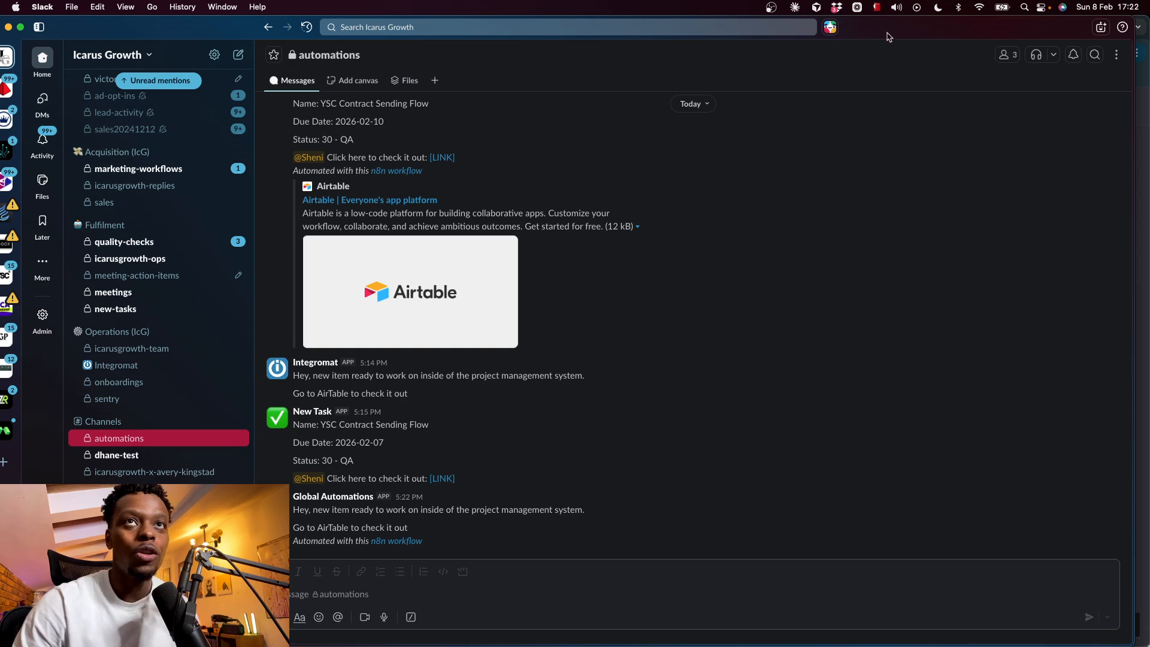
key(super+Tab)
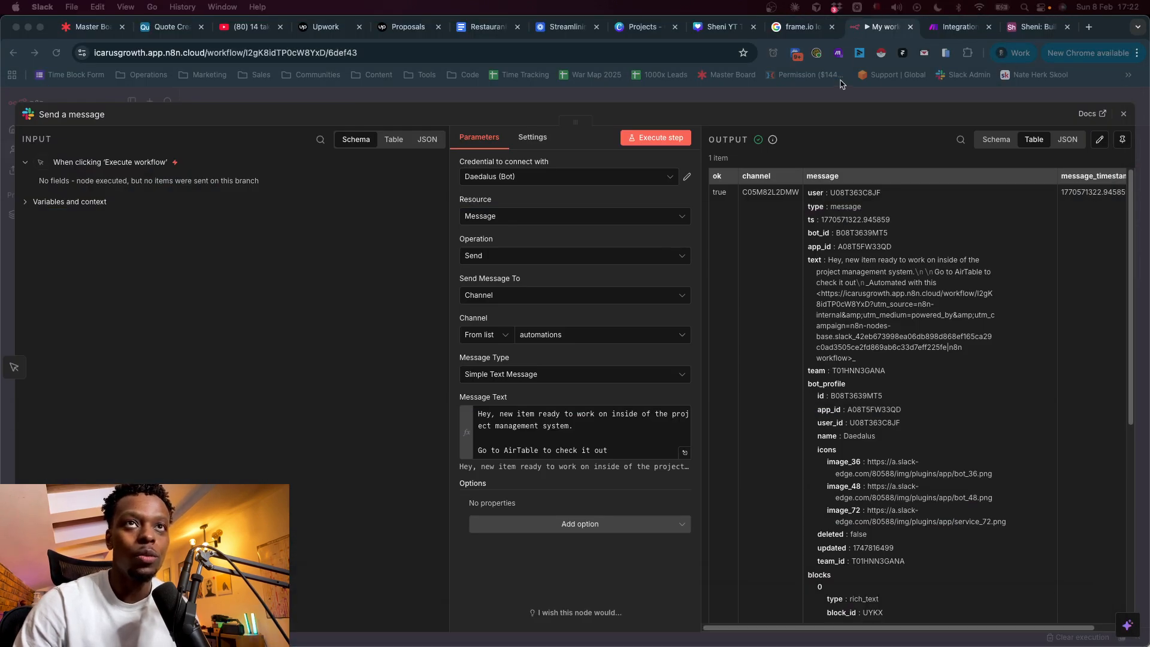
- Reconnect the trigger to the Get a record node, glancing at the Make scenario and Airtable board
click(790, 102)
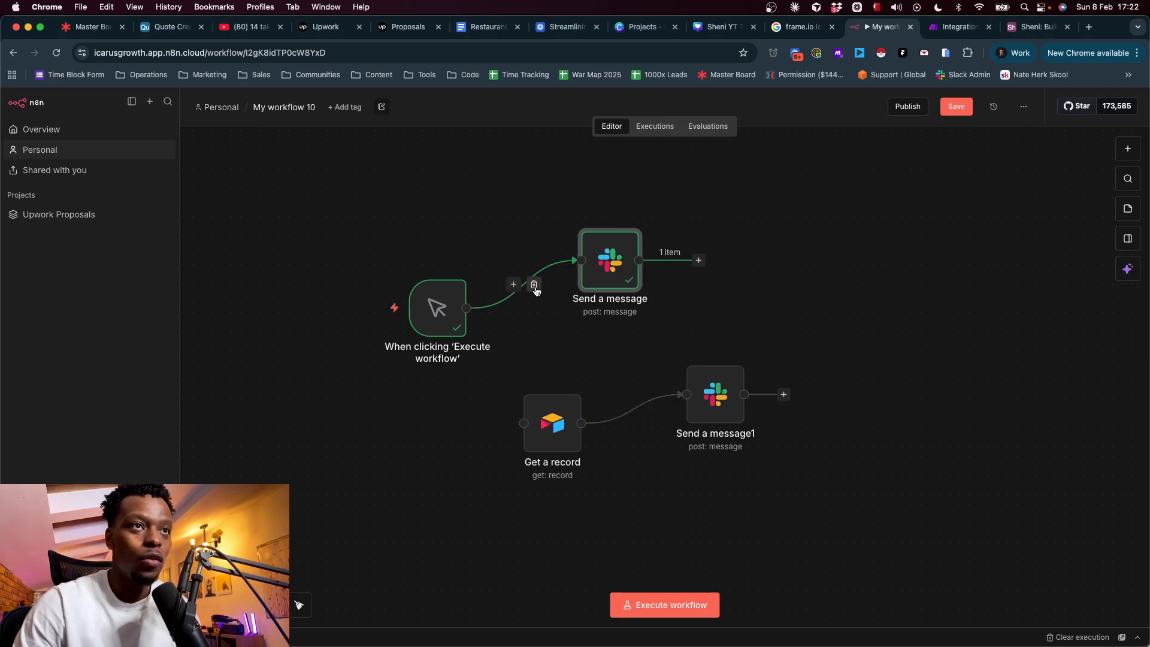
drag(532, 285, 517, 419)
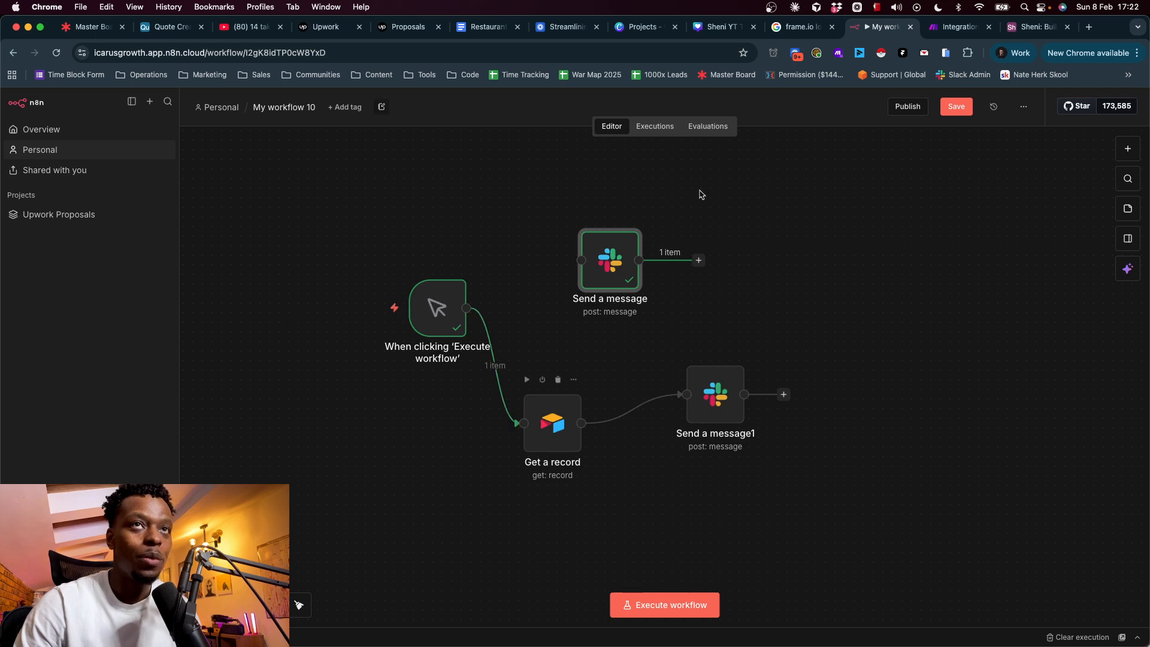
click(959, 26)
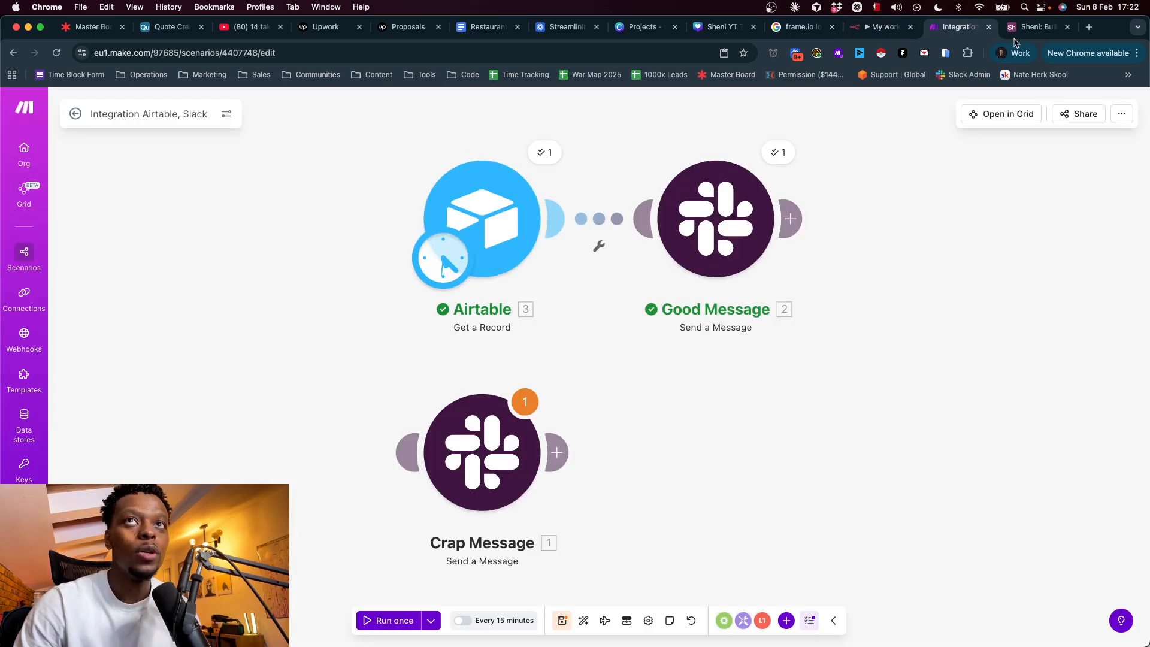
key(ctrl+Tab)
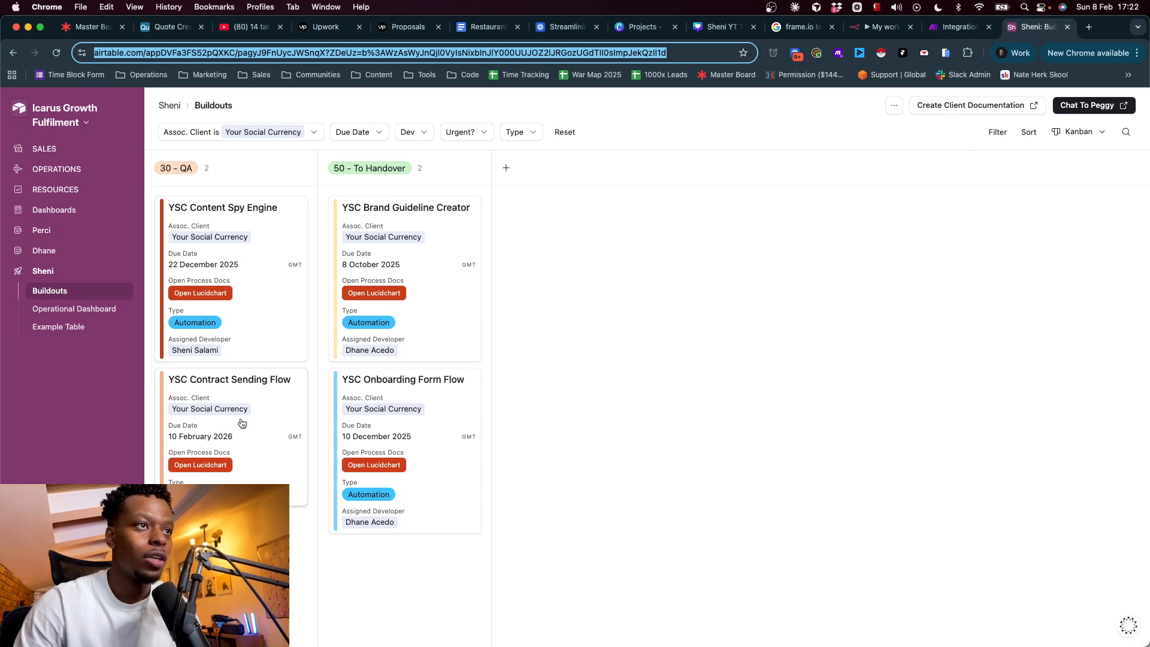
click(959, 27)
click(881, 27)
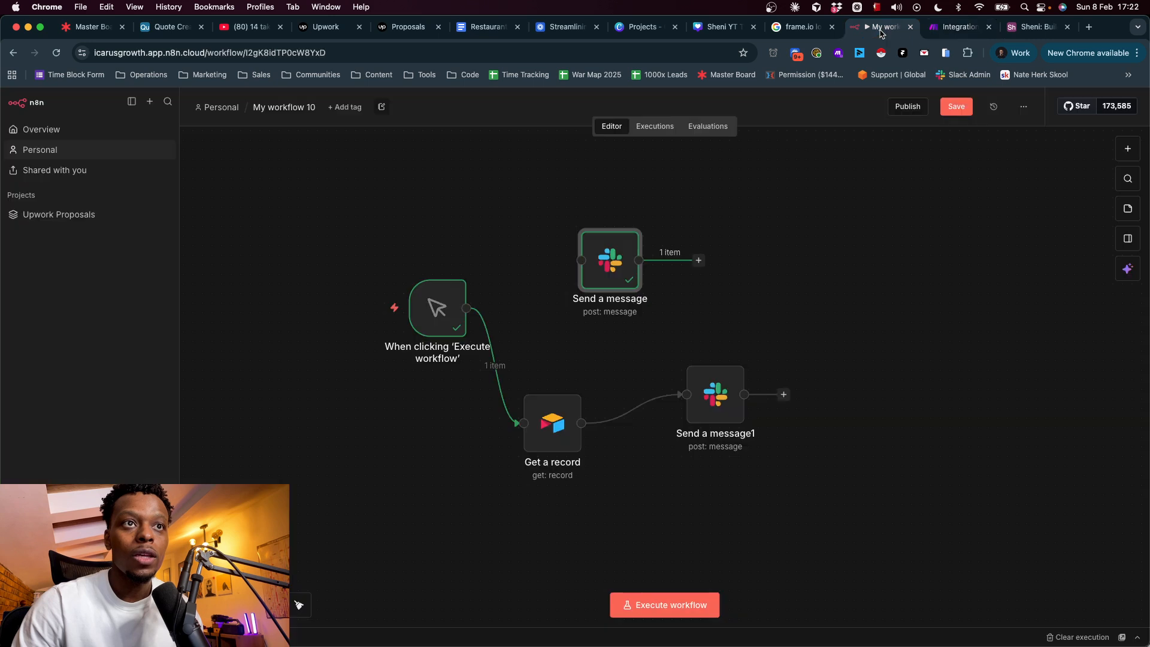
- Run Get a record to fetch the YSC Contract Sending Flow record, then open Send a message1
click(563, 418)
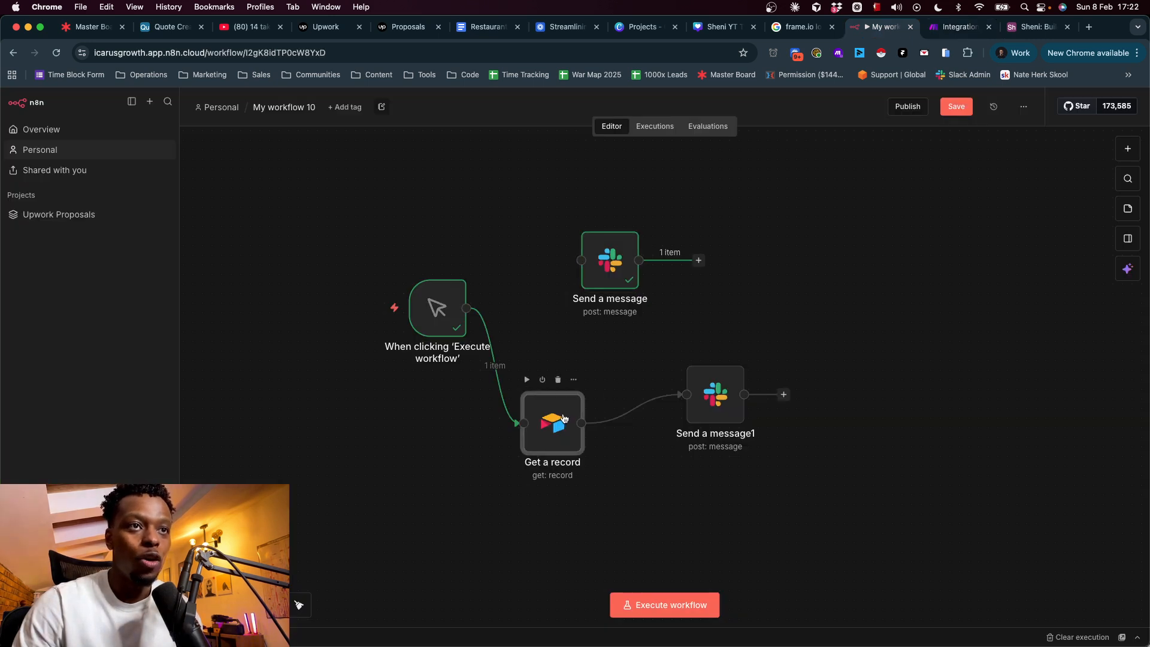
double_click(557, 418)
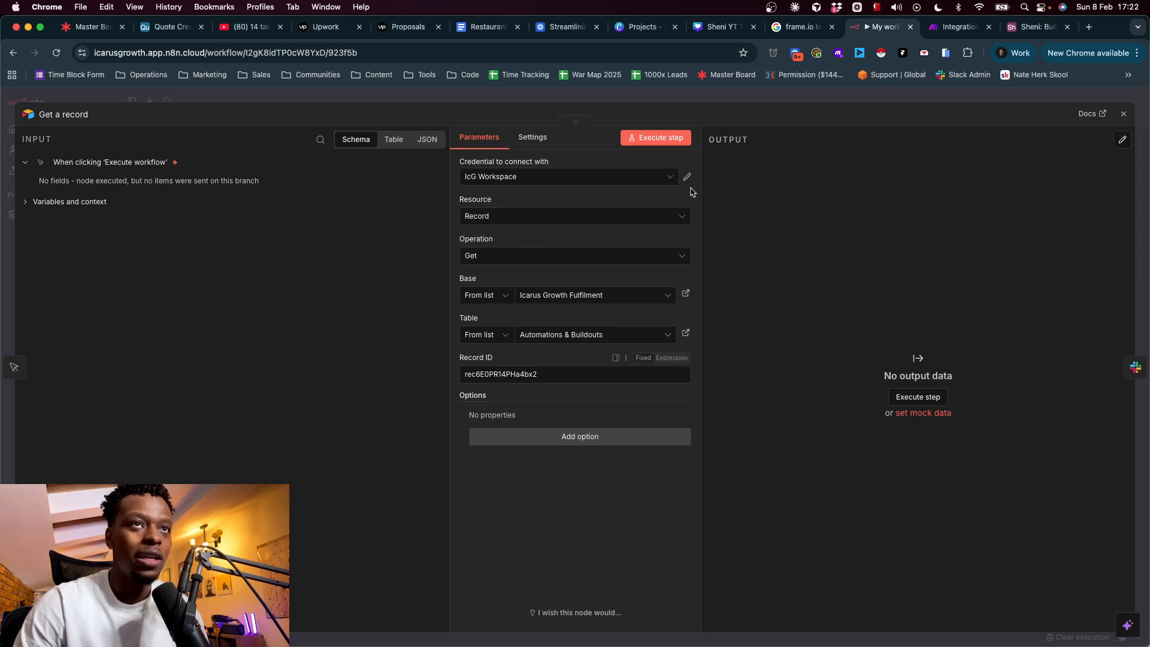
click(656, 138)
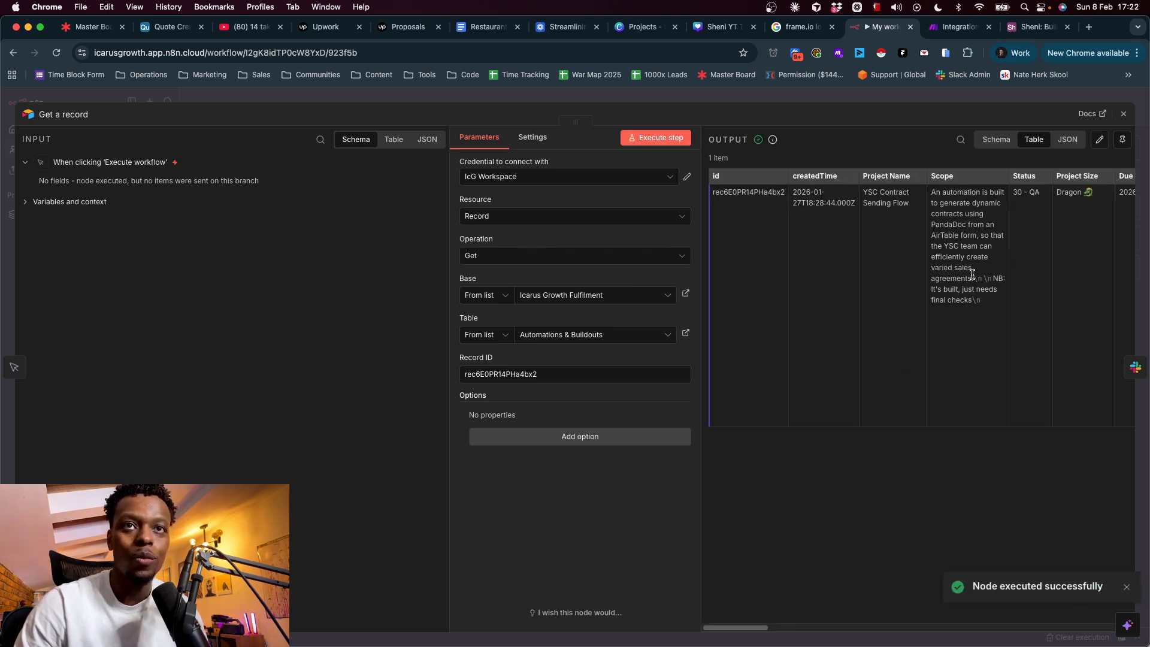
scroll(905, 296, right, 10)
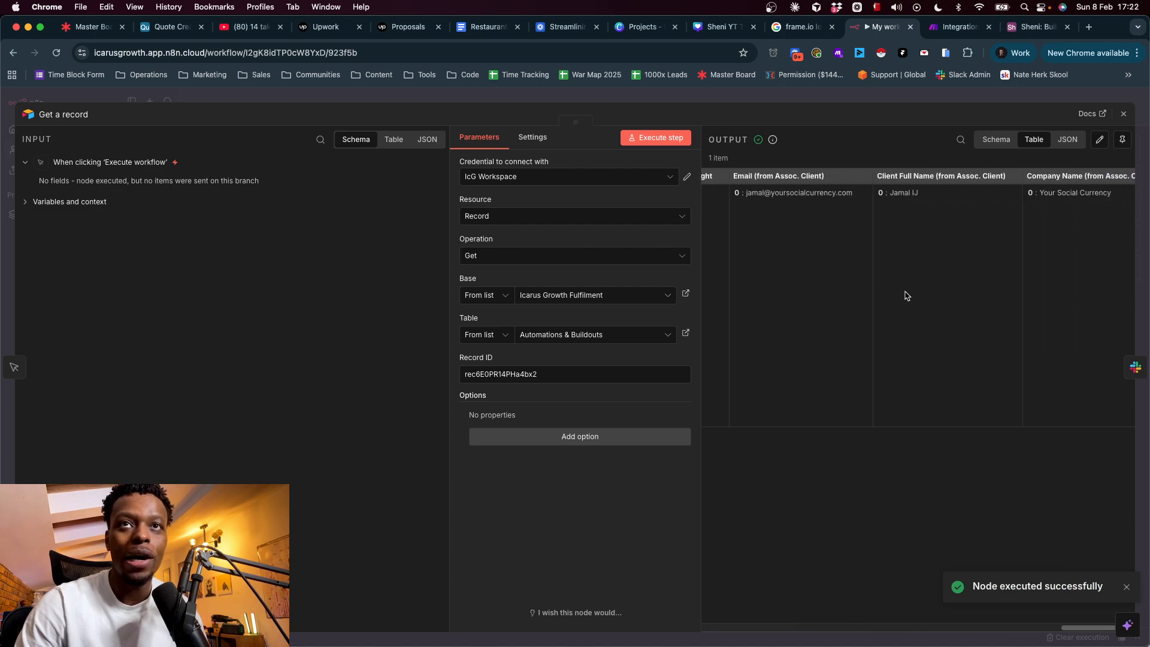
scroll(906, 296, left, 10)
click(955, 96)
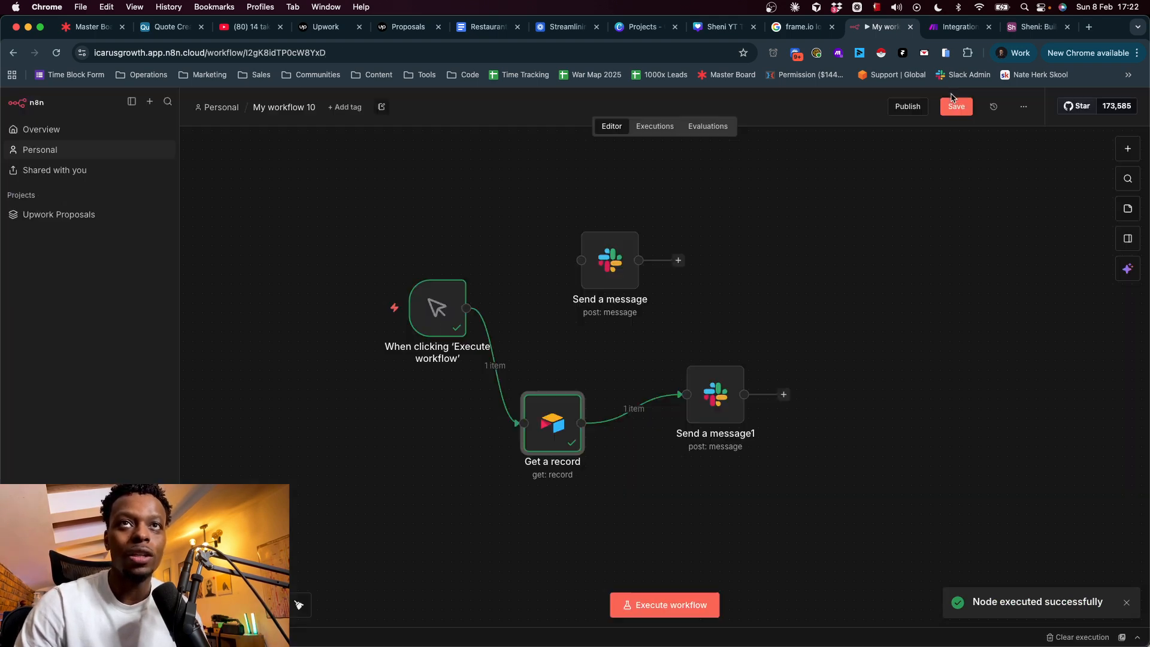
drag(722, 413, 693, 435)
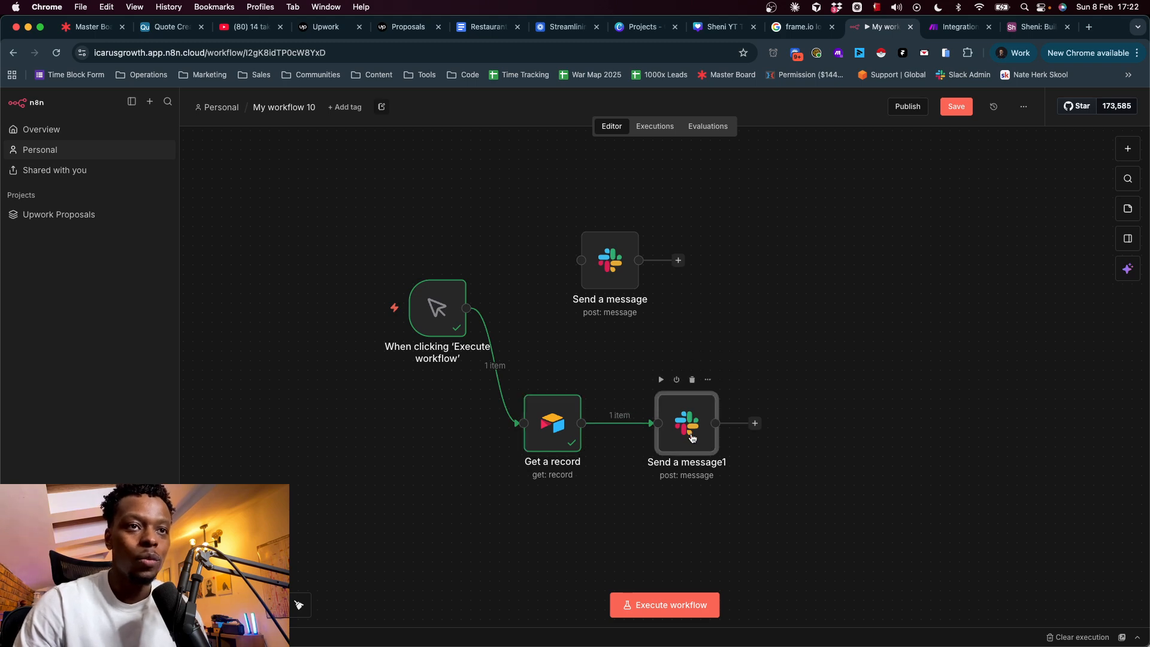
double_click(692, 438)
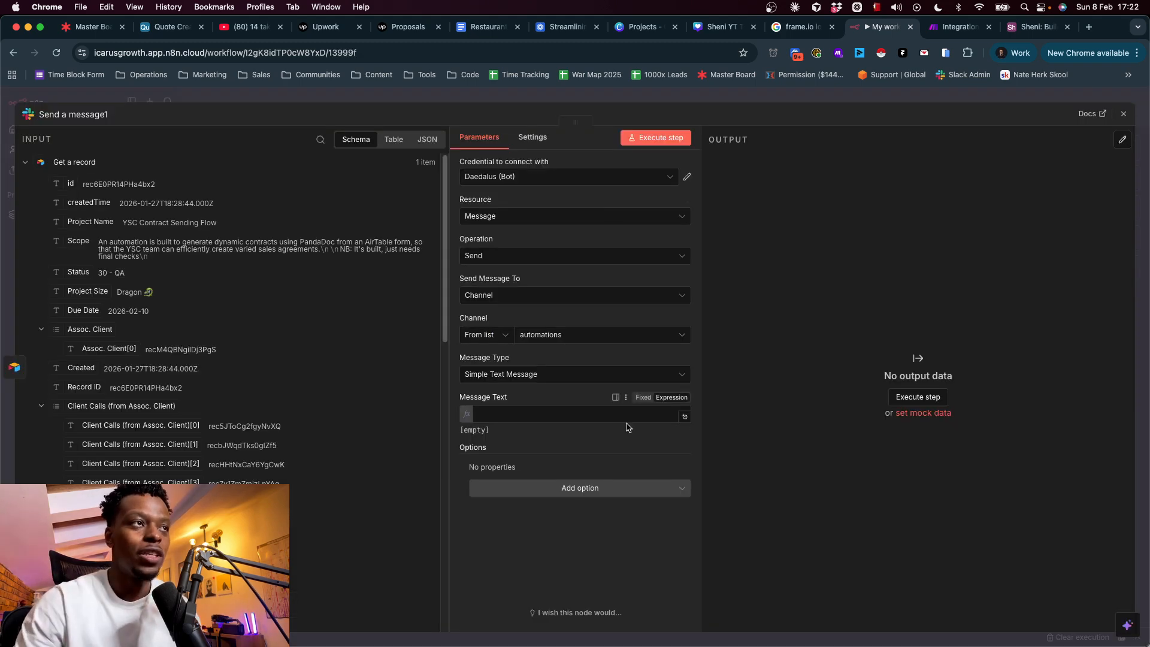
- Copy the mention and link paragraph from Make's Good Message Slack module
click(958, 26)
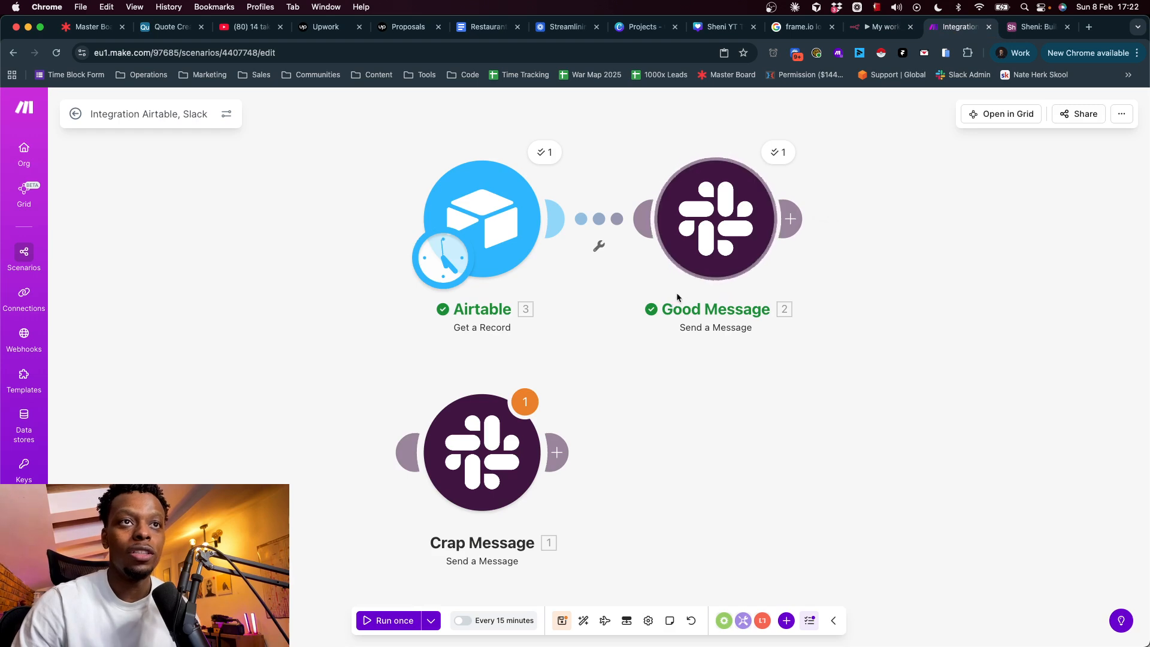
click(709, 251)
triple_click(895, 497)
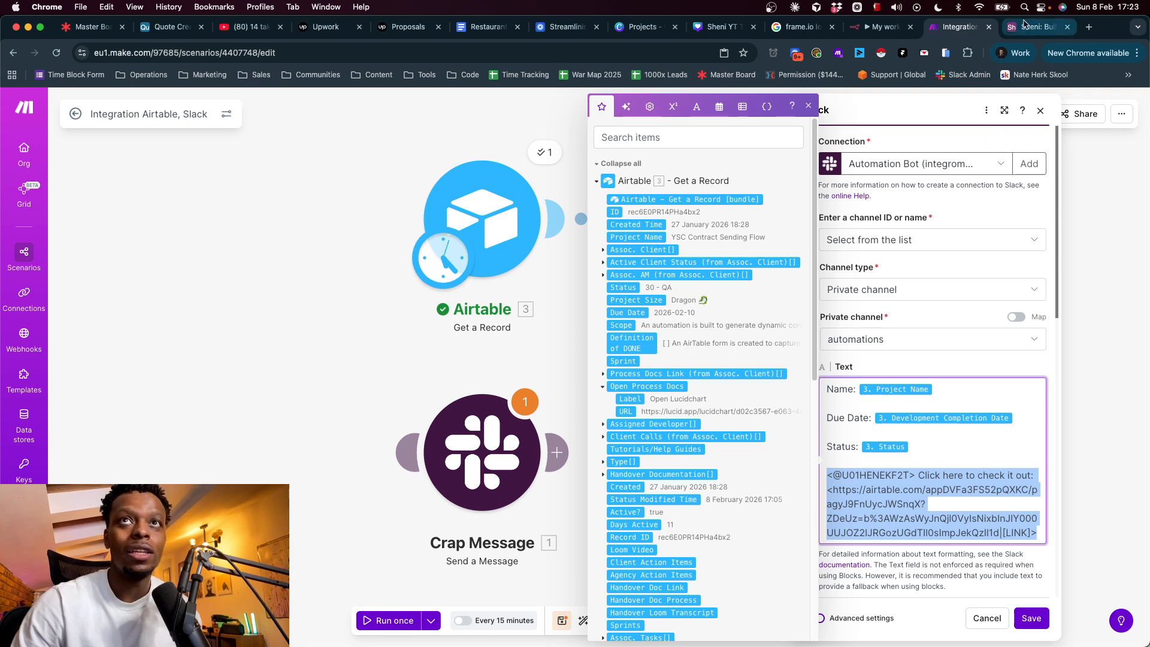
- Paste the mention and Airtable link into Message Text below two blank lines, then switch to Slack
click(886, 27)
click(520, 414)
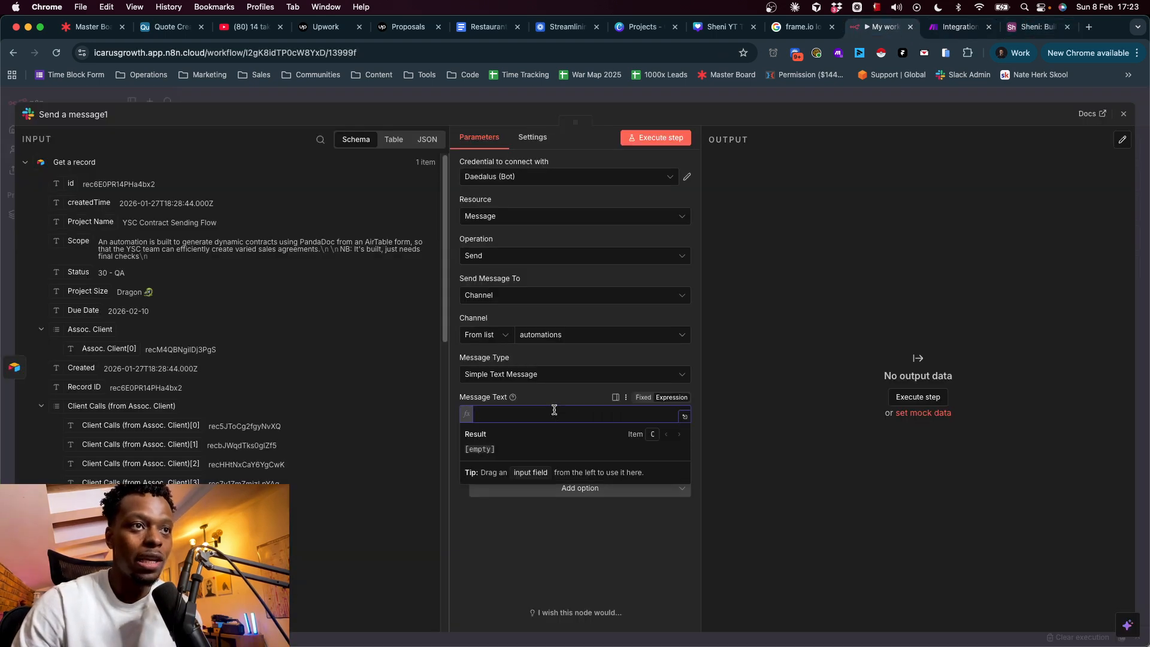
key(Return)
key(Return)
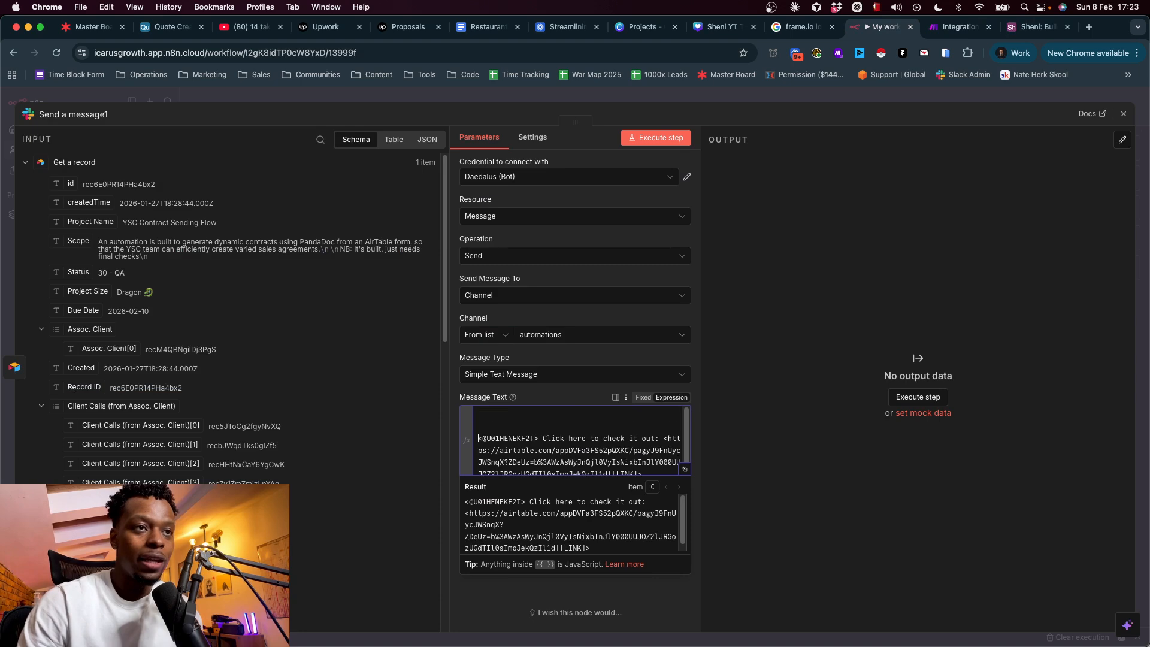
key(Up)
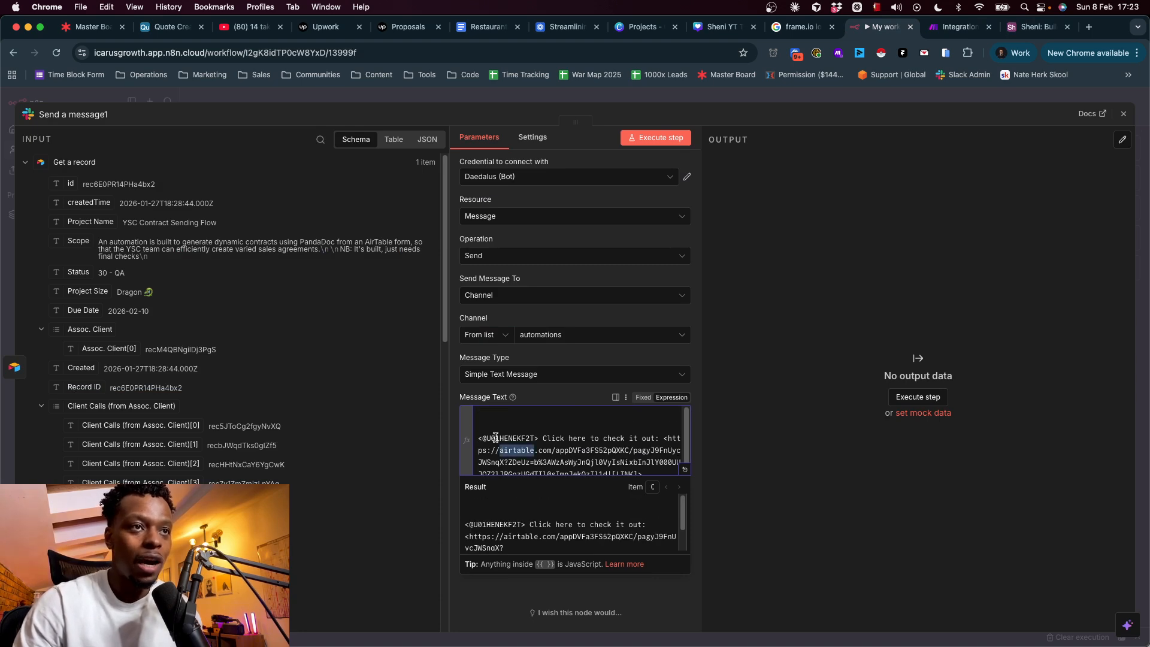
triple_click(491, 437)
double_click(508, 437)
key(super+c)
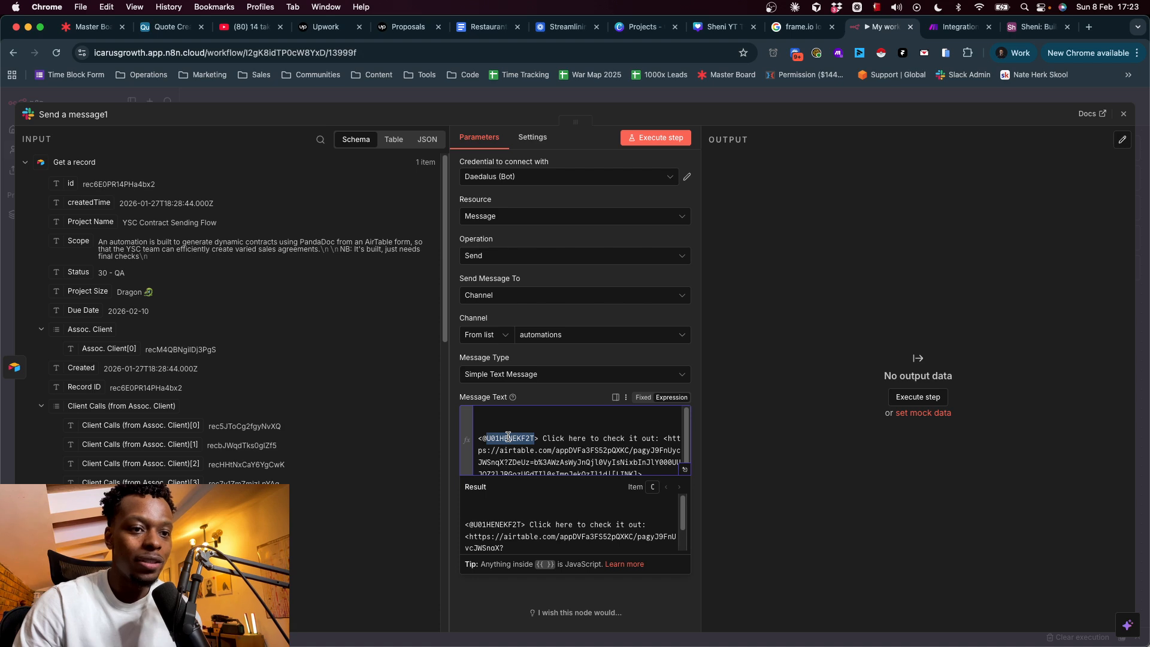
click(560, 462)
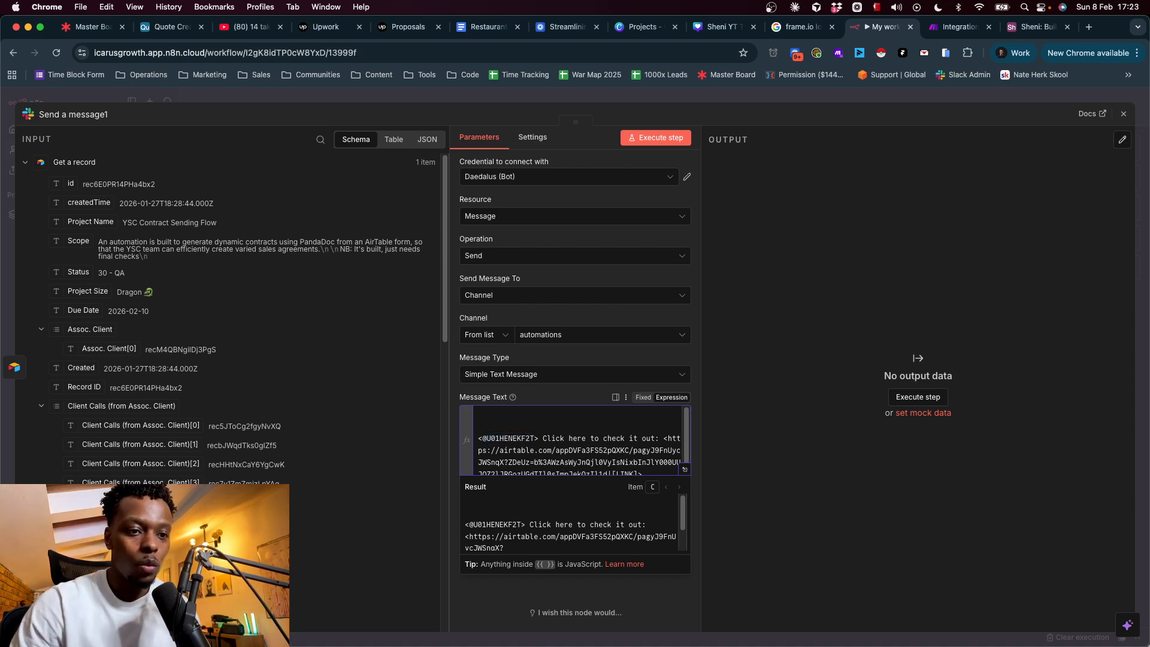
key(super+Tab)
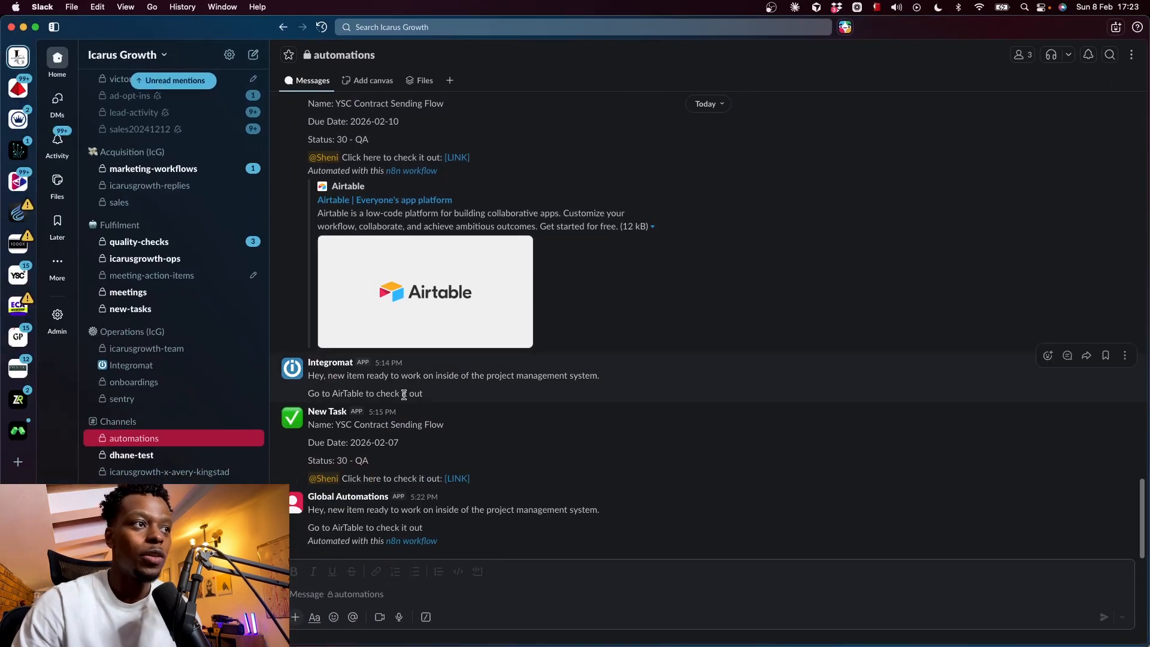
- Copy your own member ID from your profile in the #automations member list
click(1022, 55)
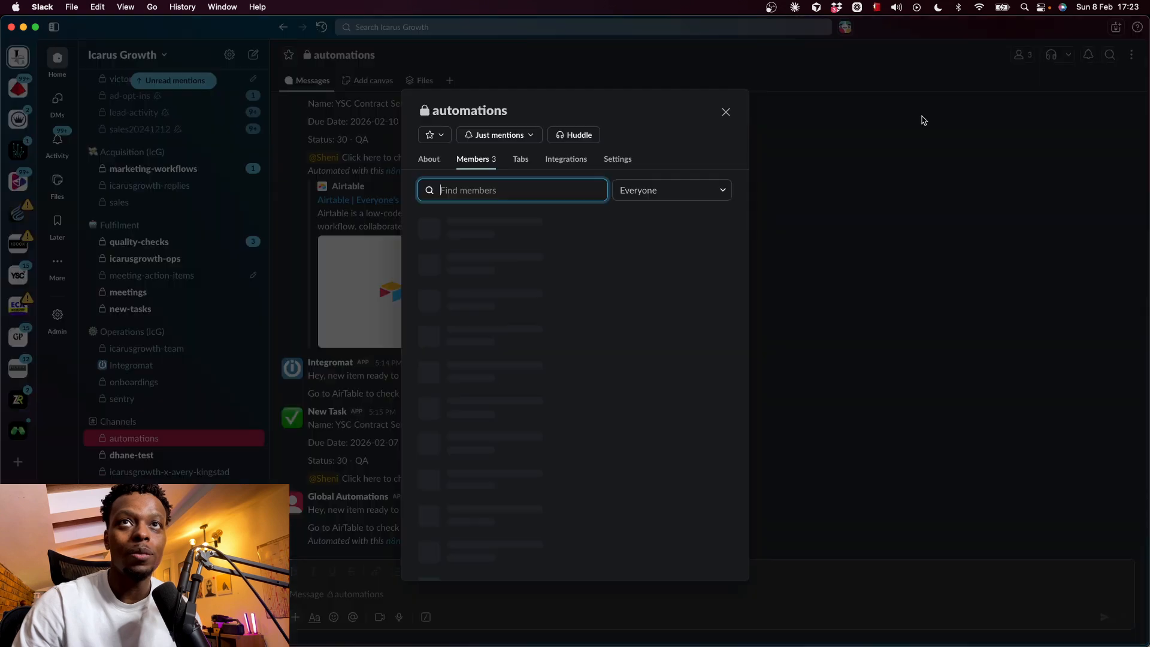
click(575, 335)
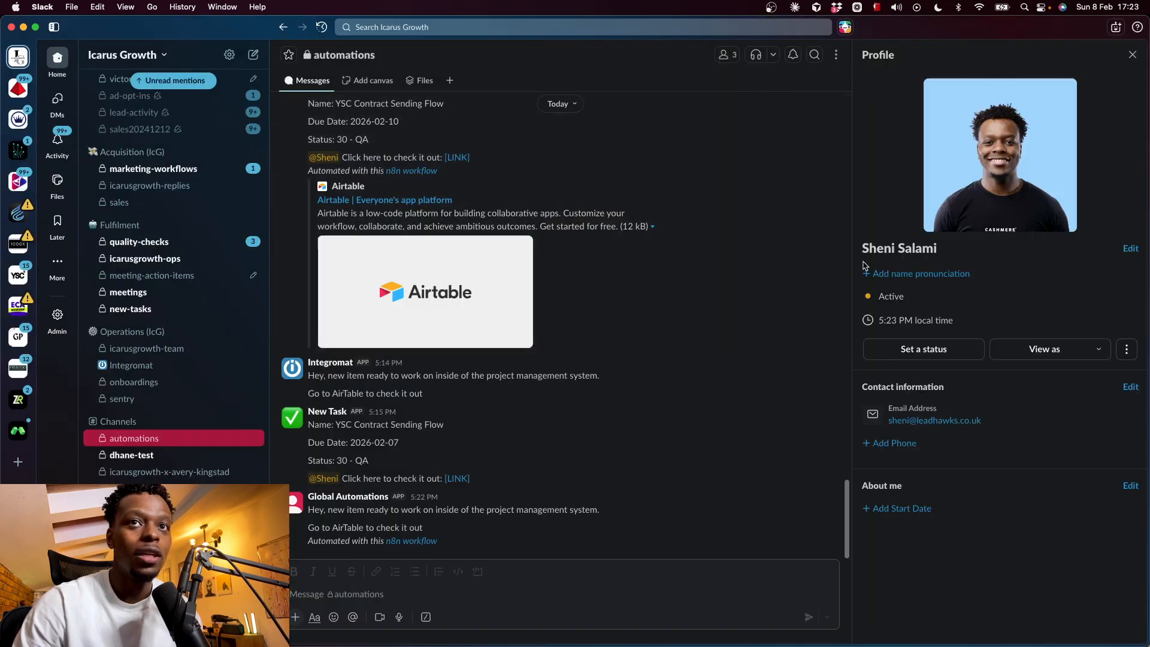
click(1129, 350)
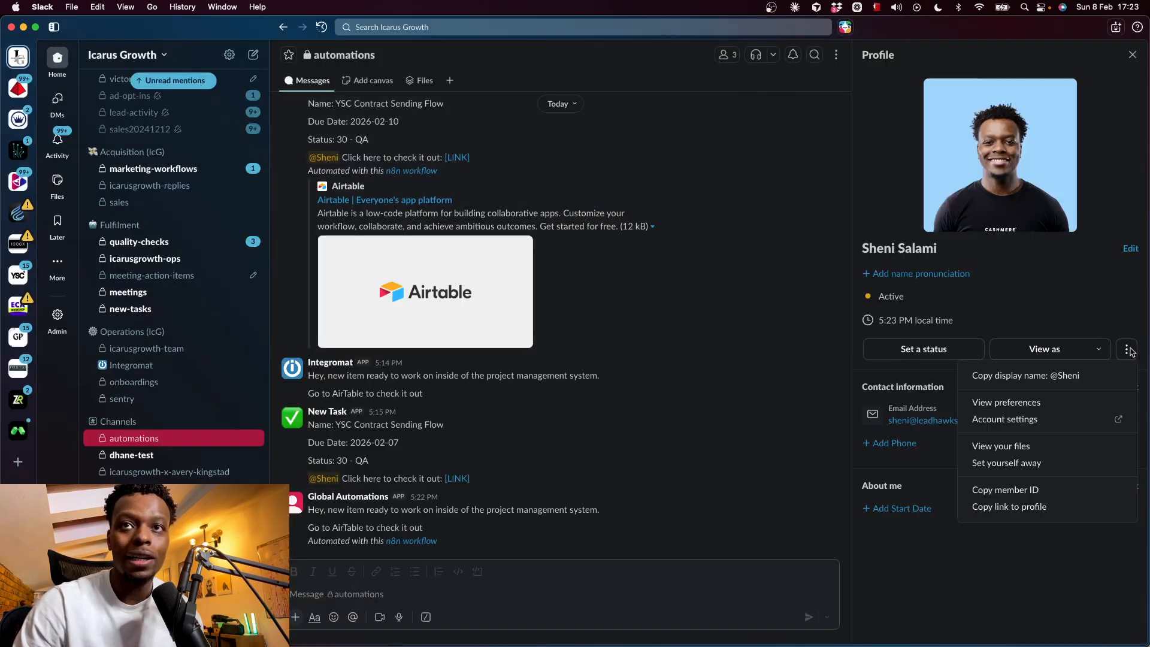
click(1017, 490)
key(super+m)
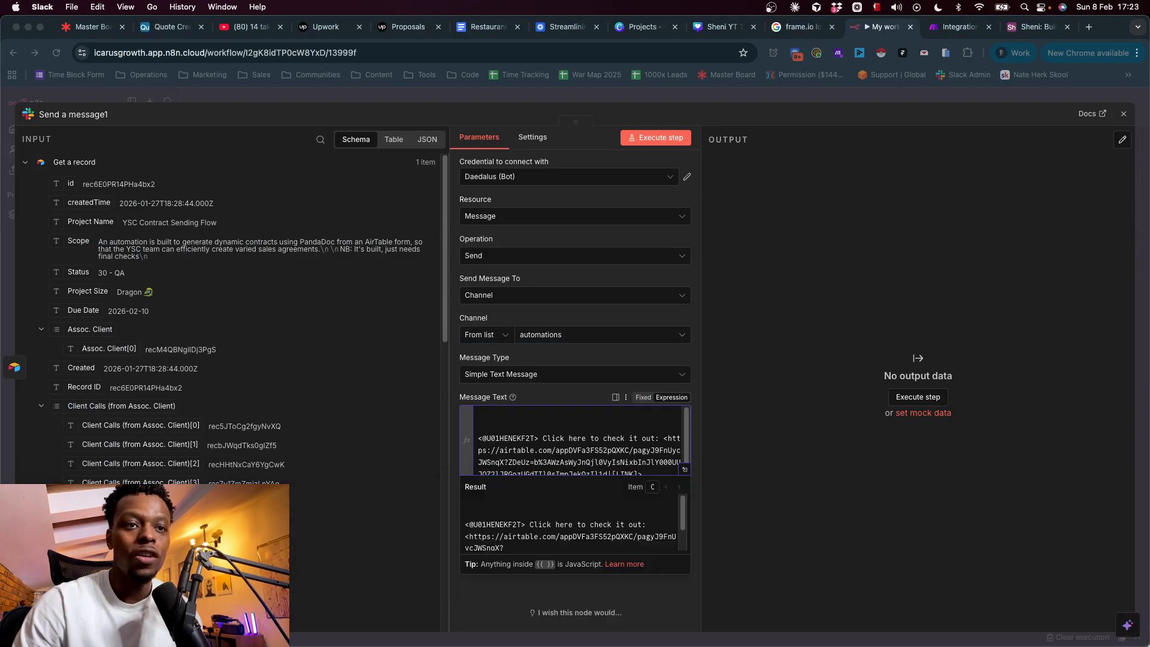
click(526, 416)
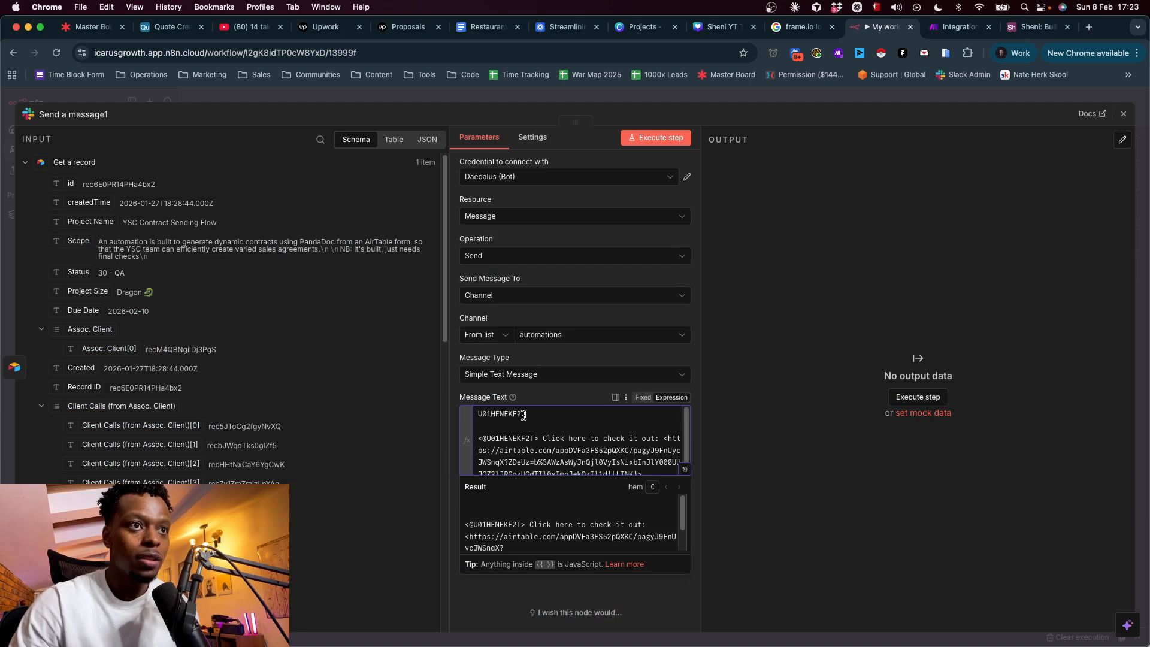
key(super+v)
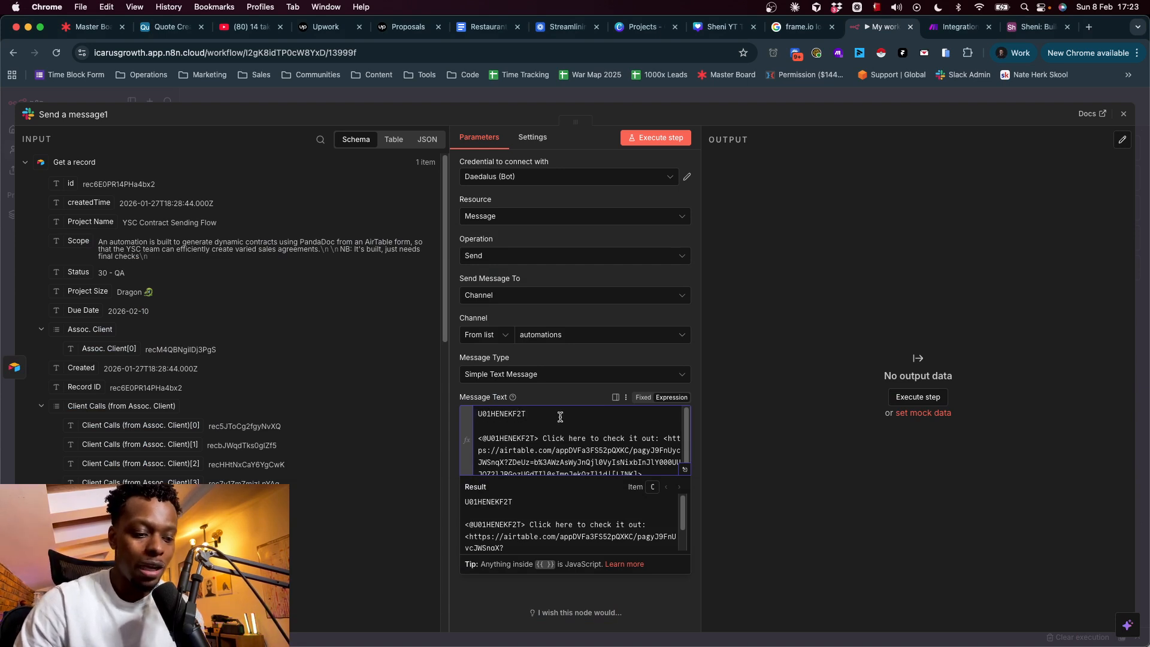
text(@)
text(<)
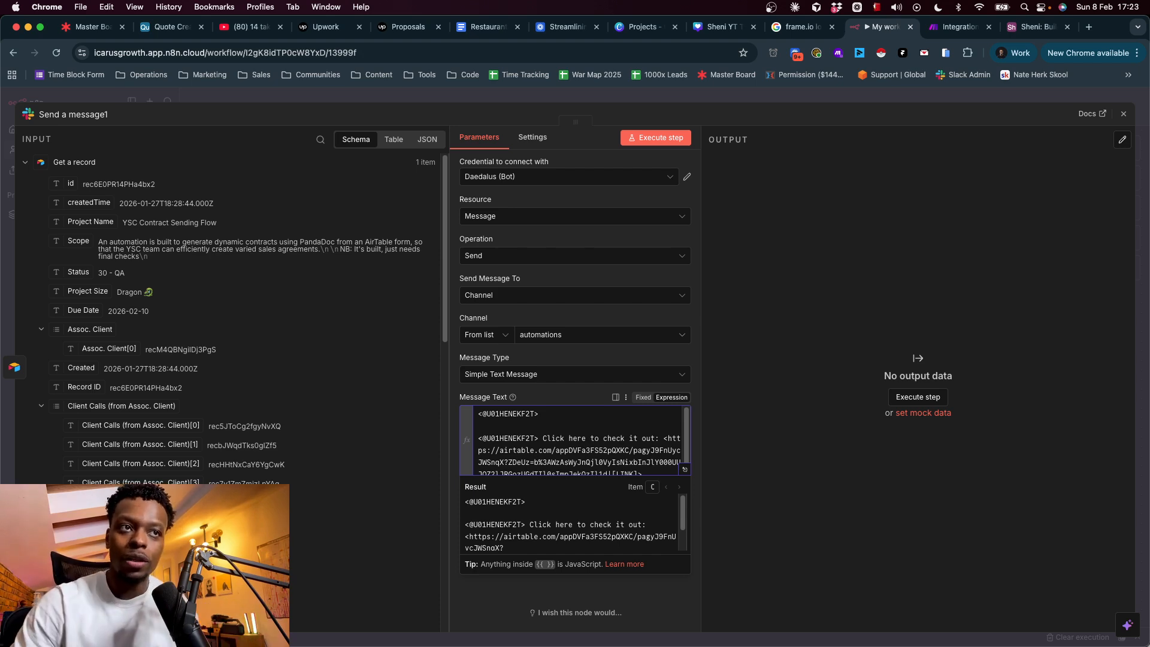
key(shift+Home)
key(BackSpace)
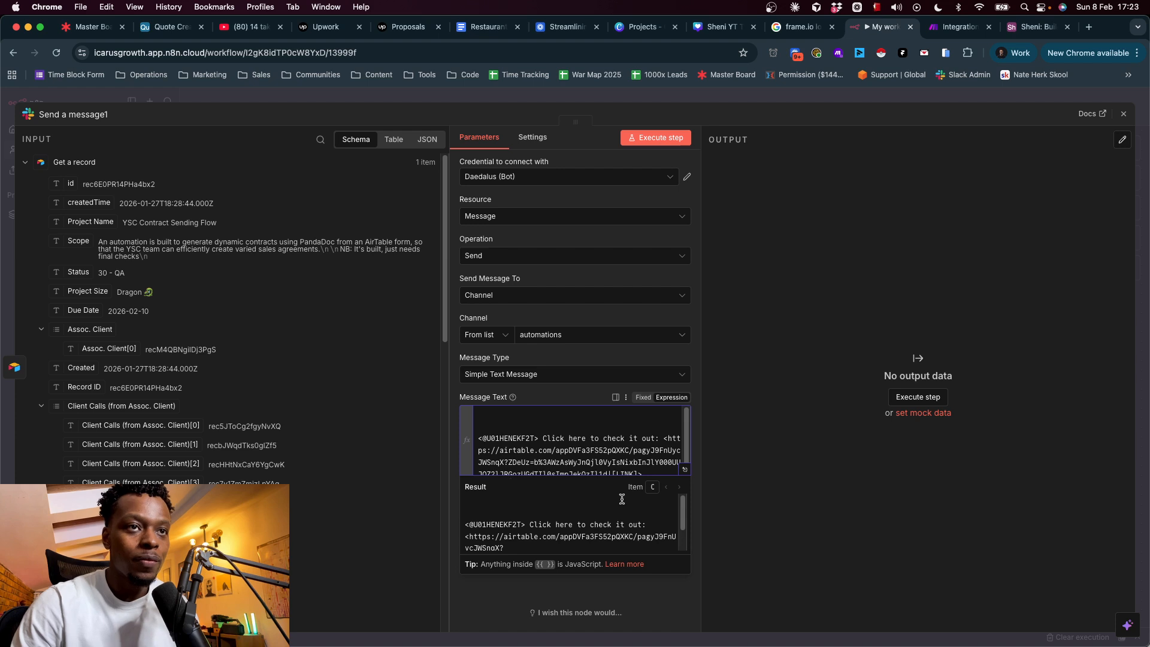
- Make the message just <google.com|Google>, deleting the old mention and Airtable link below it
drag(664, 438, 664, 488)
drag(668, 431, 635, 466)
click(609, 467)
click(644, 467)
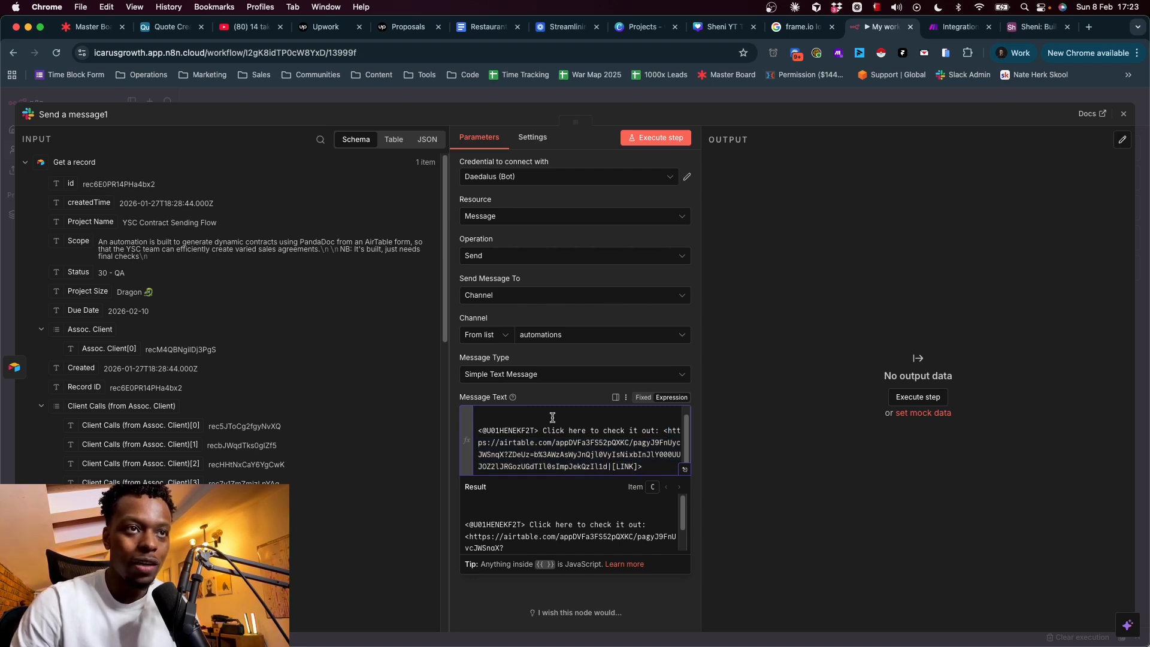
key(Return)
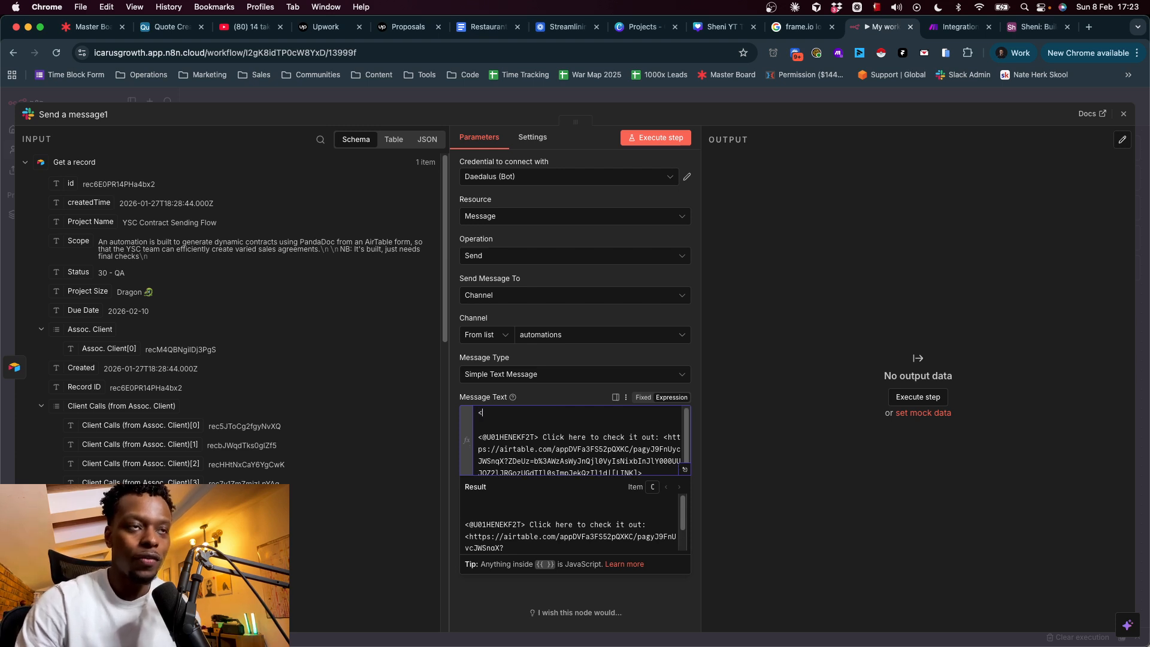
text(<google.com|)
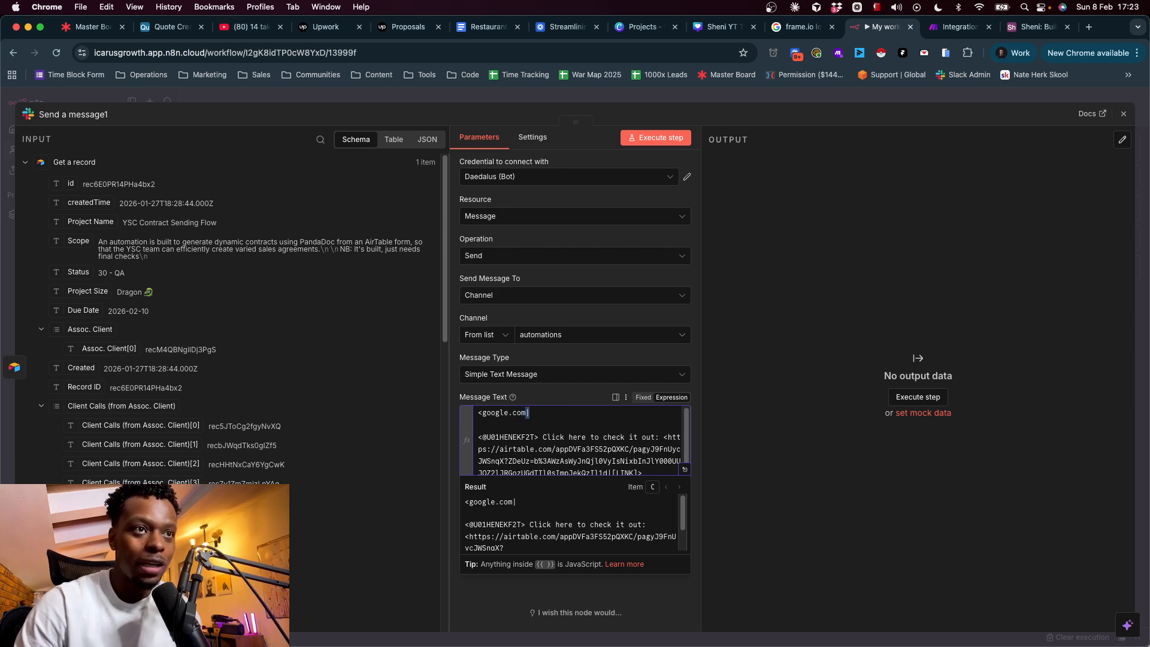
text(Google>)
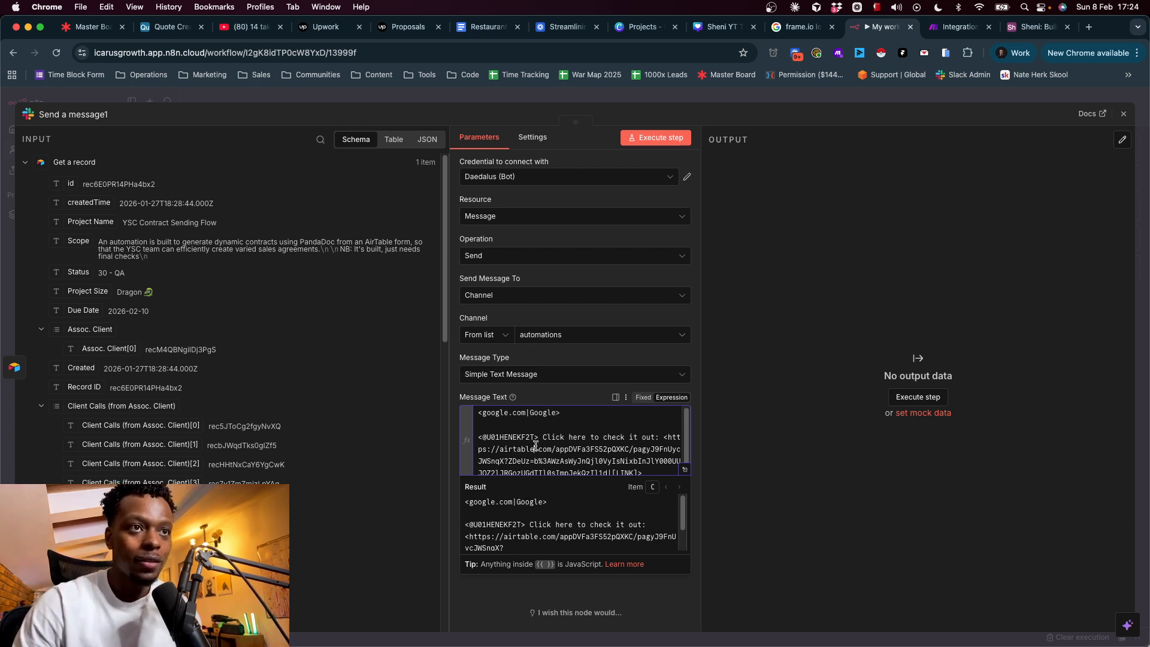
key(shift+super+Down)
key(BackSpace)
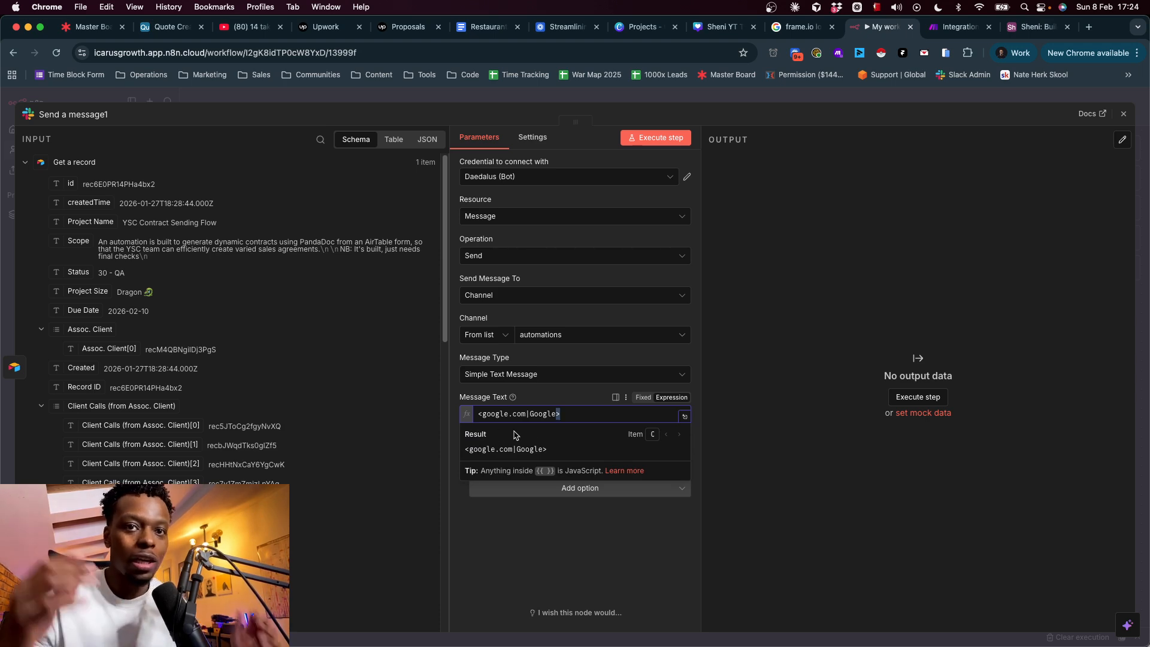
- Test-send the <google.com|Google> message and check the post in Slack
click(675, 141)
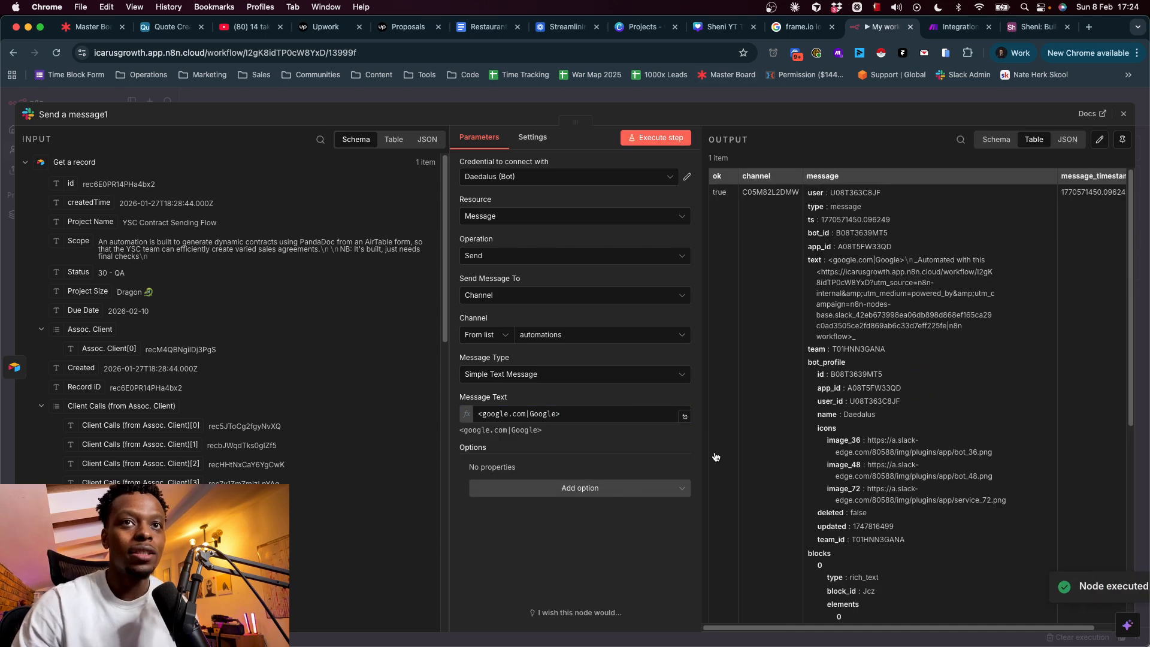
key(super+Tab)
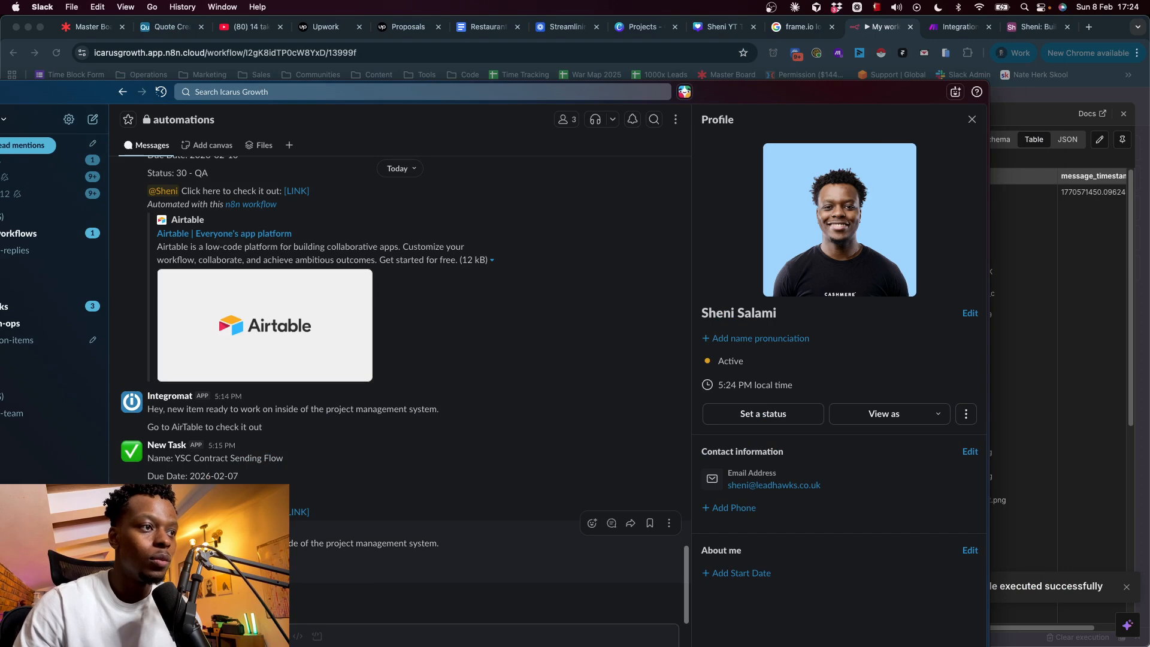
click(1039, 269)
click(484, 415)
text(https://)
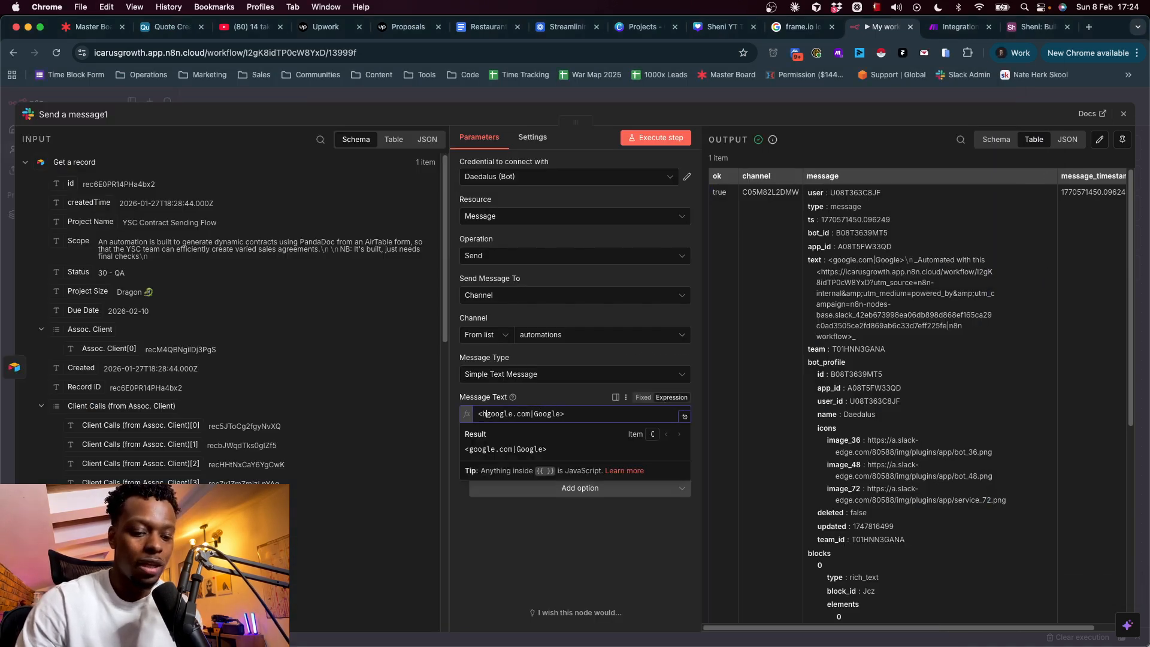
text(www.)
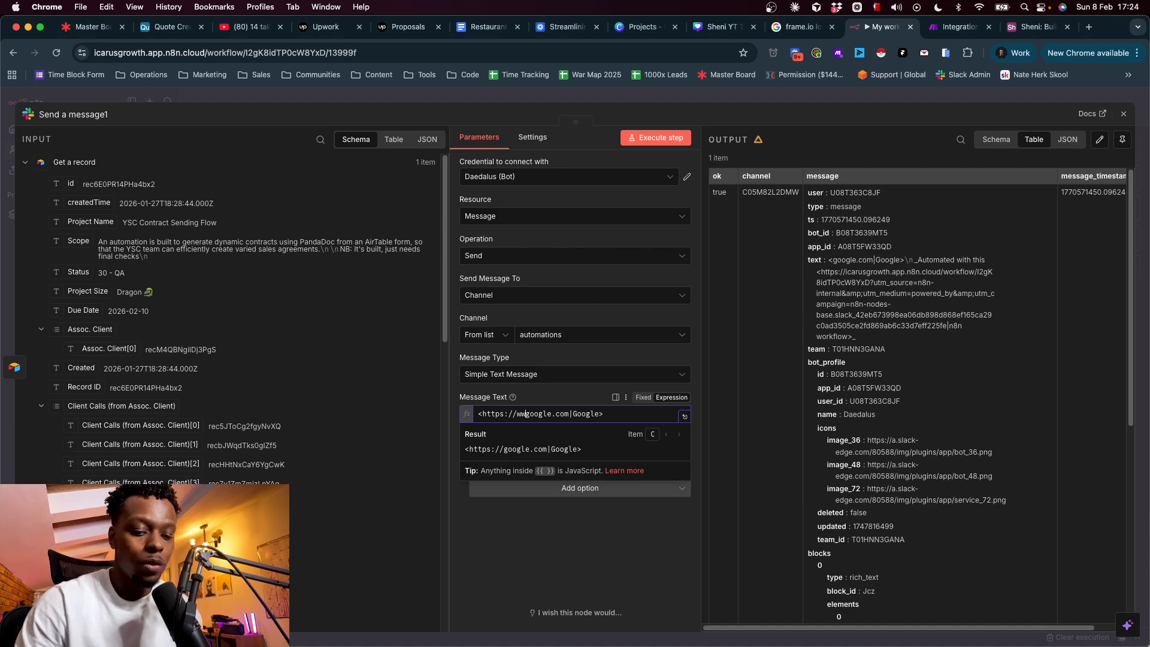
click(657, 142)
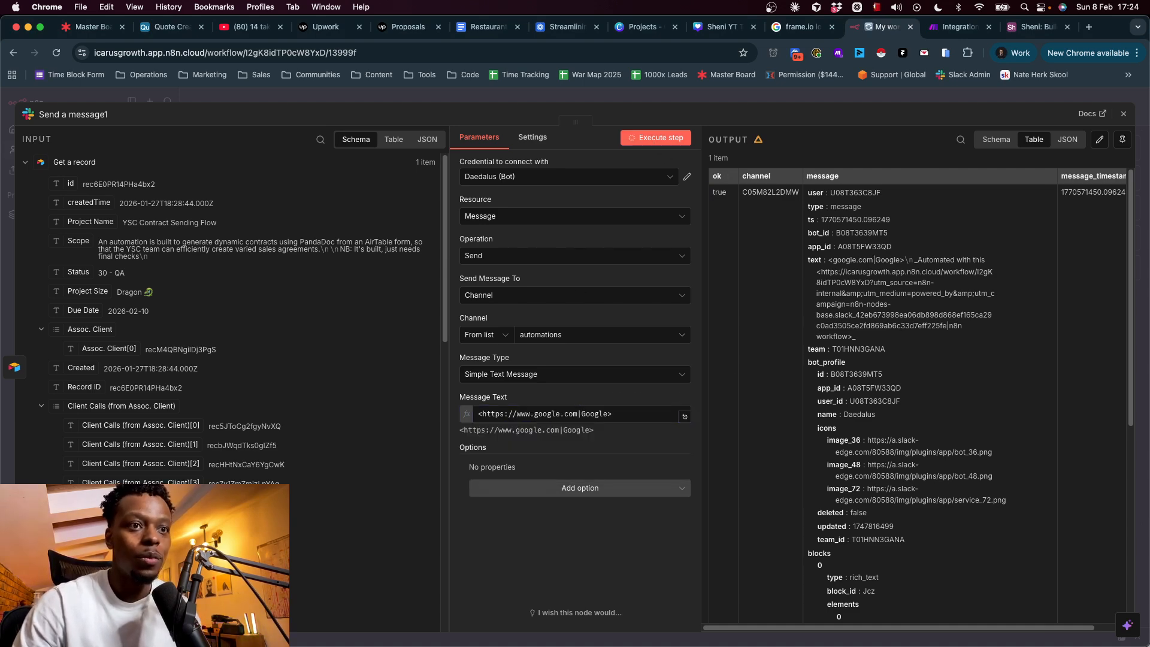
key(super+Tab)
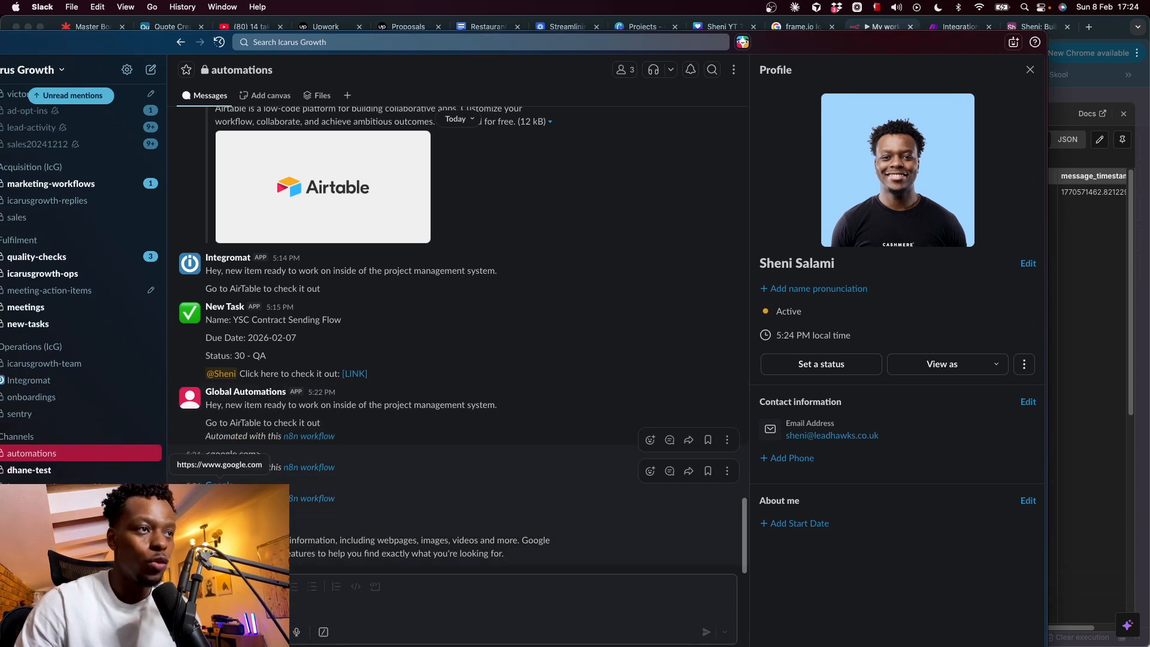
click(233, 454)
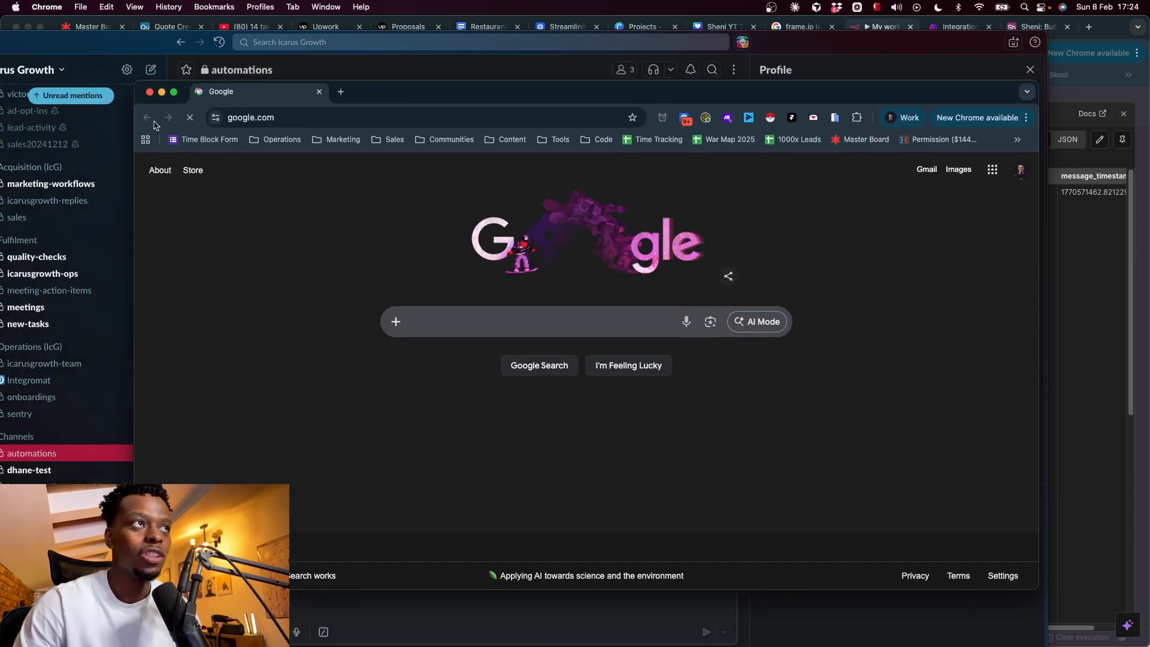
click(152, 99)
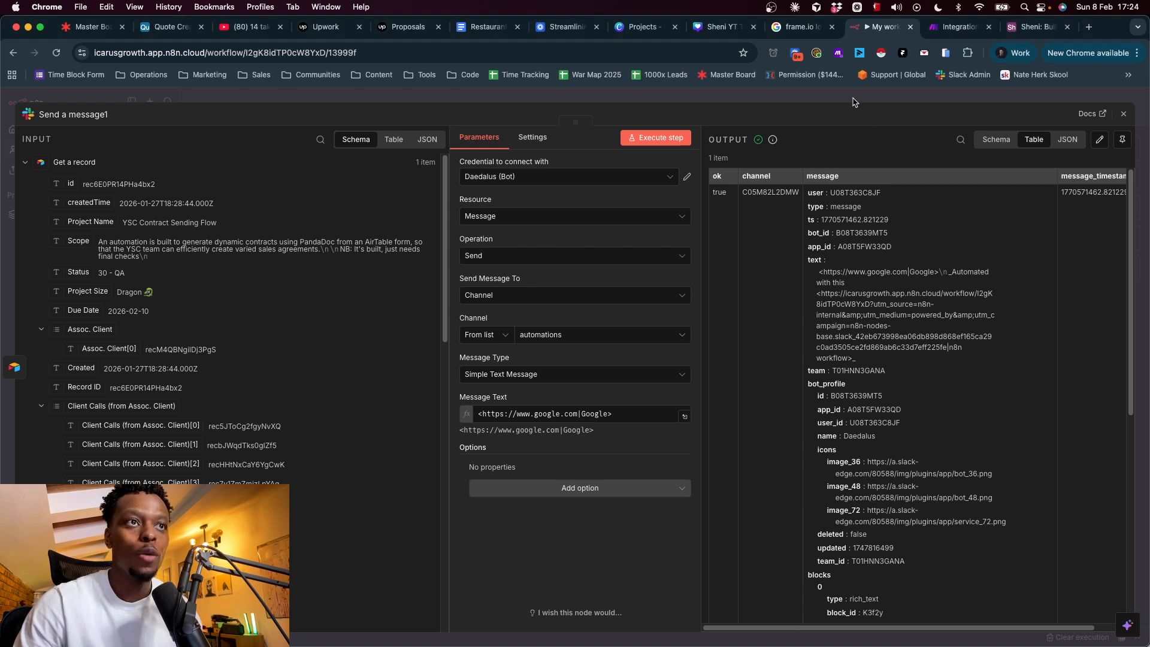
- Replace the Message Text with the pasted Airtable task message, adding blank lines above it
click(621, 413)
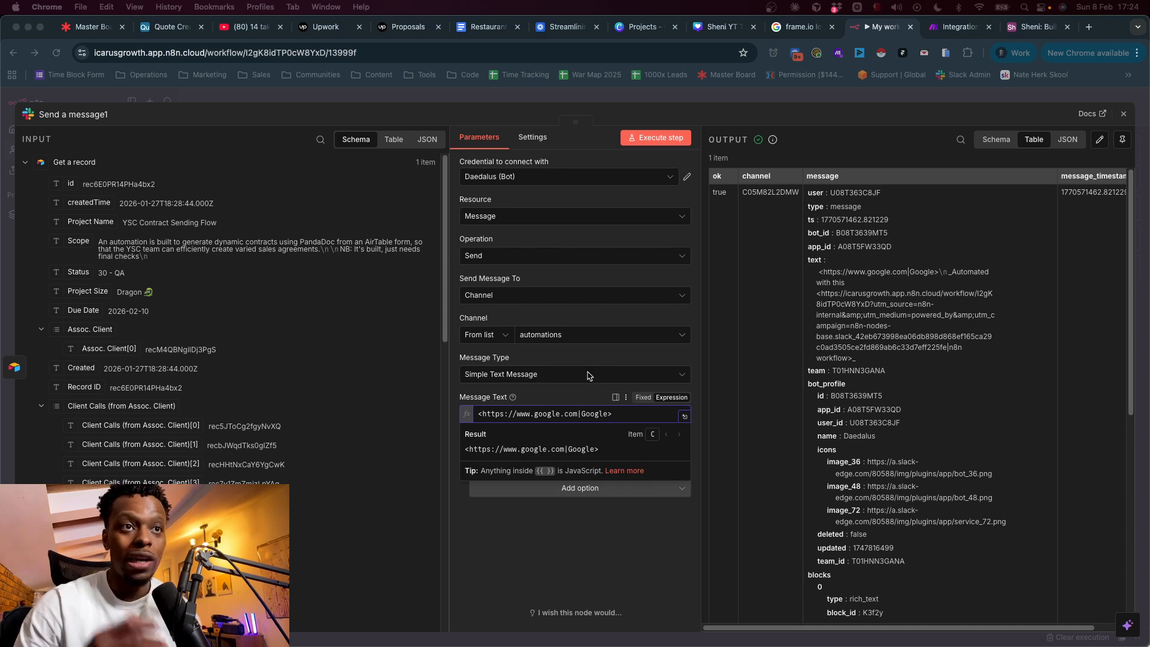
key(super+a)
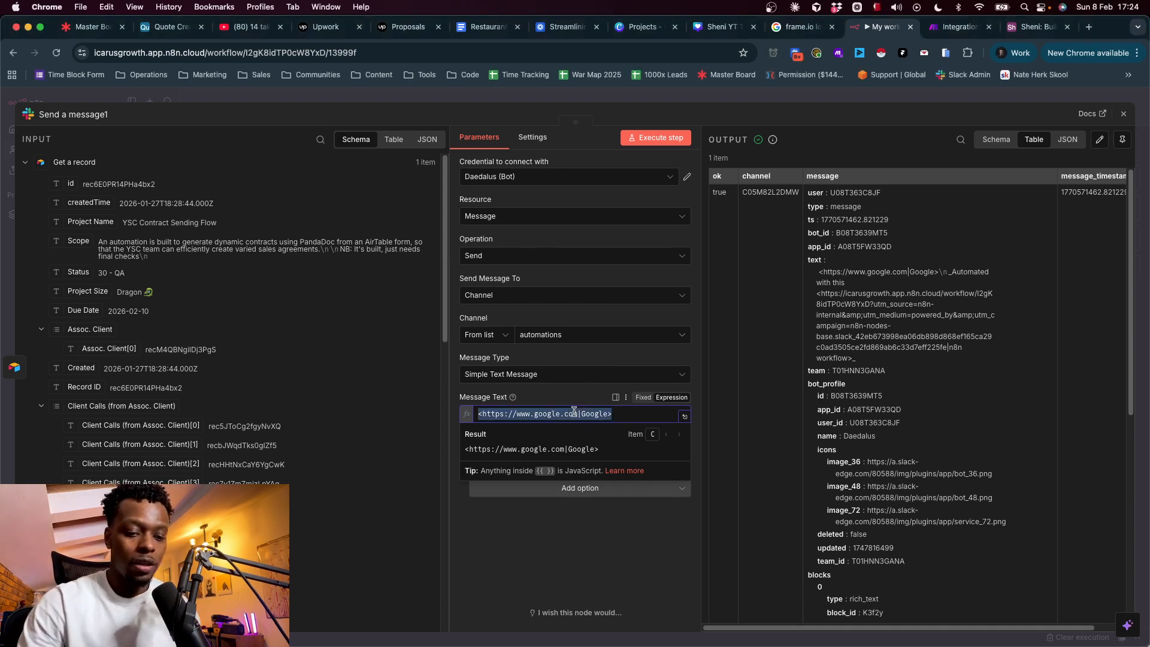
key(BackSpace)
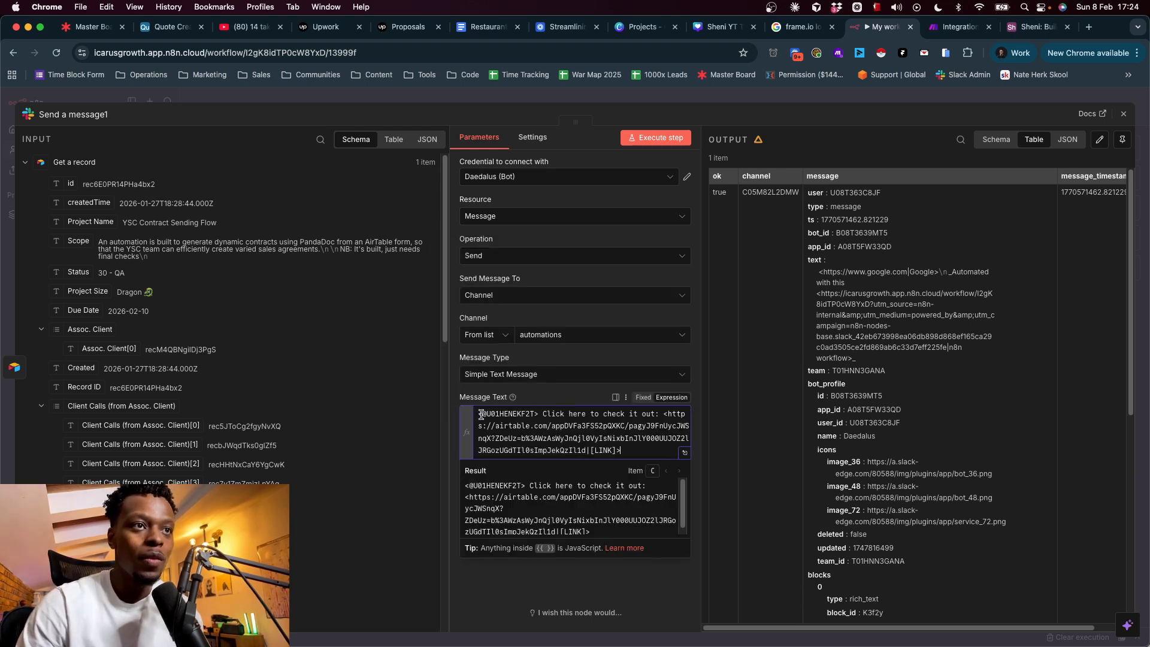
key(Return)
key(Return)
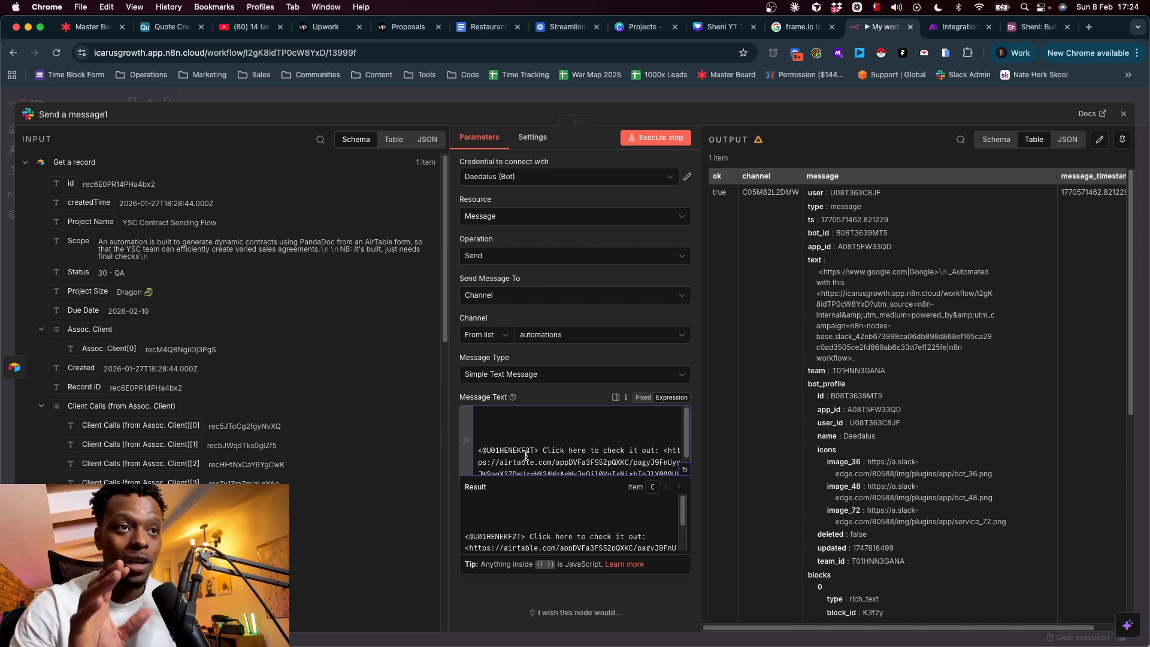
- Review the pasted user mention and 'Click here to check it out' link in the message
scroll(526, 455, down, 1)
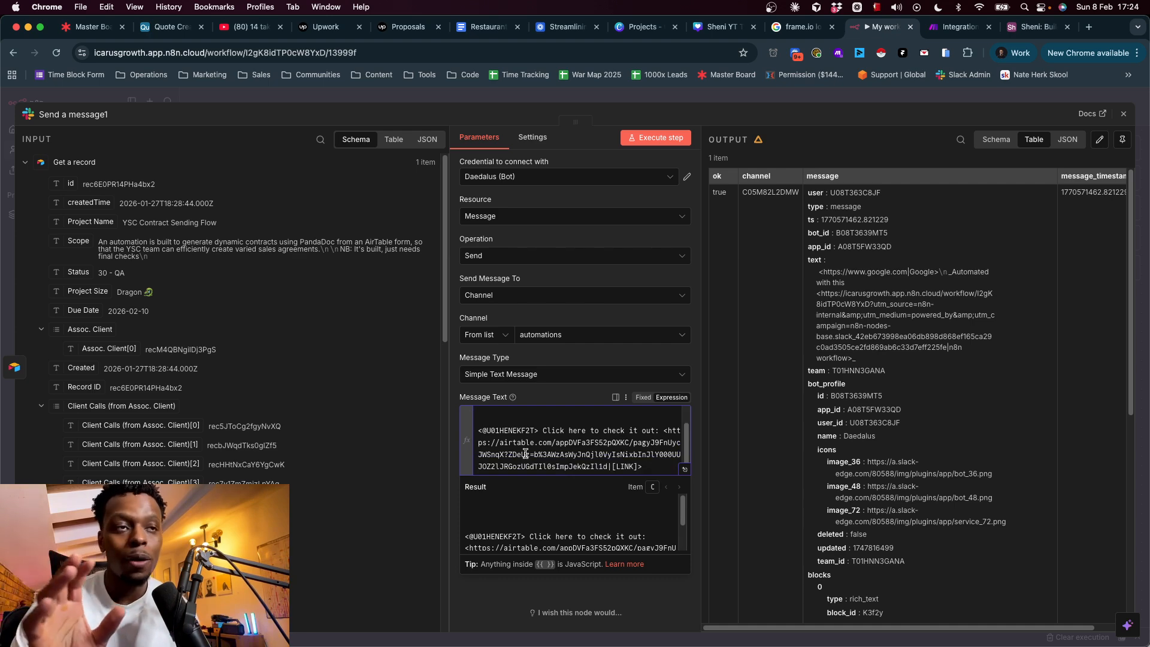
triple_click(512, 430)
drag(539, 430, 453, 431)
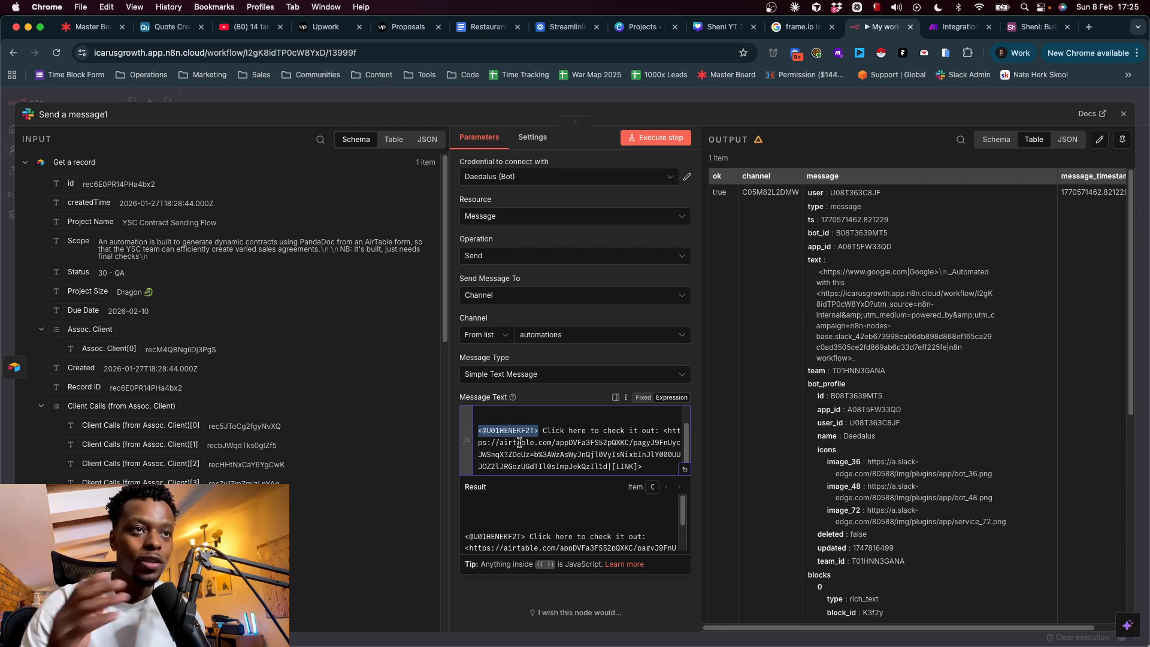
drag(543, 431, 612, 434)
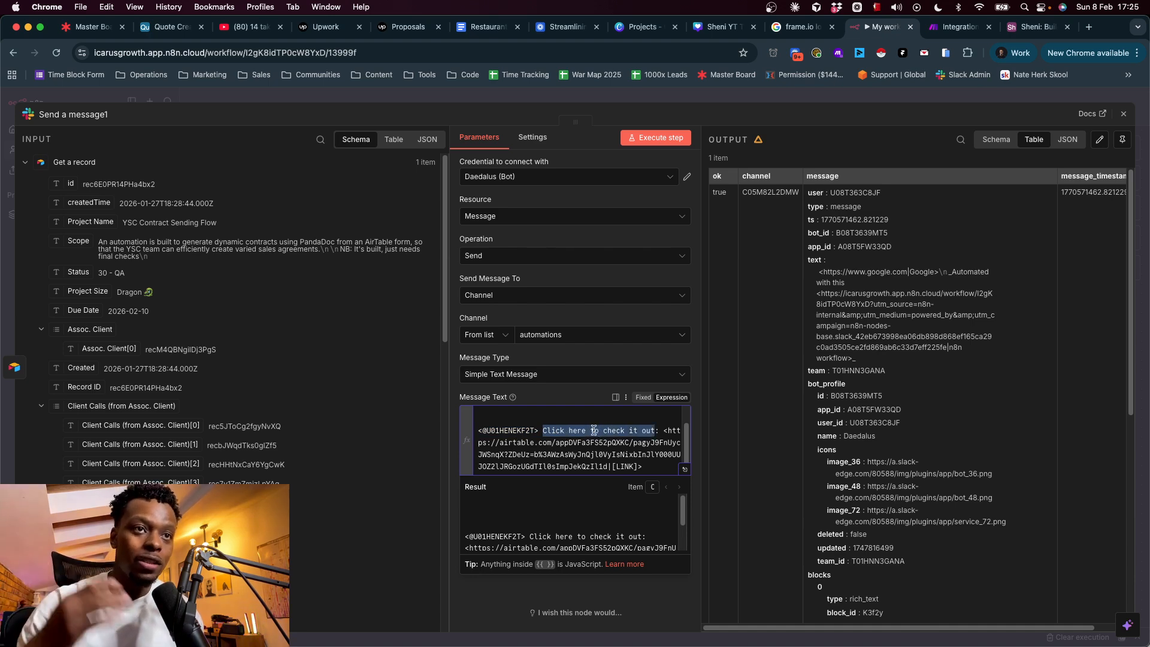
triple_click(578, 431)
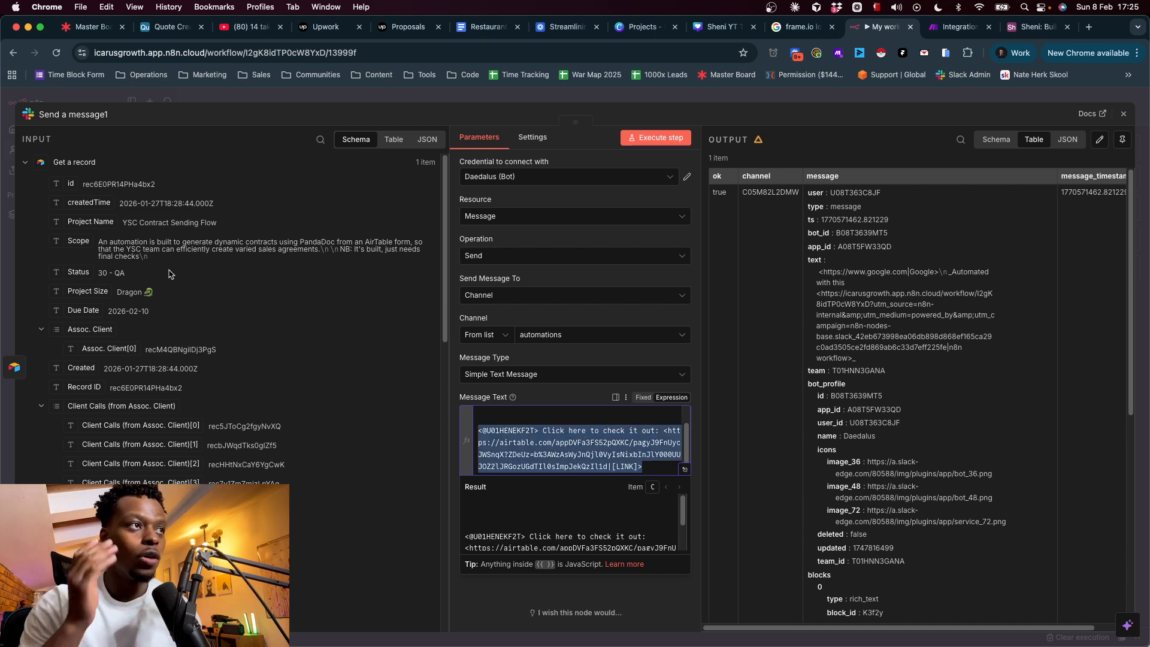
click(83, 273)
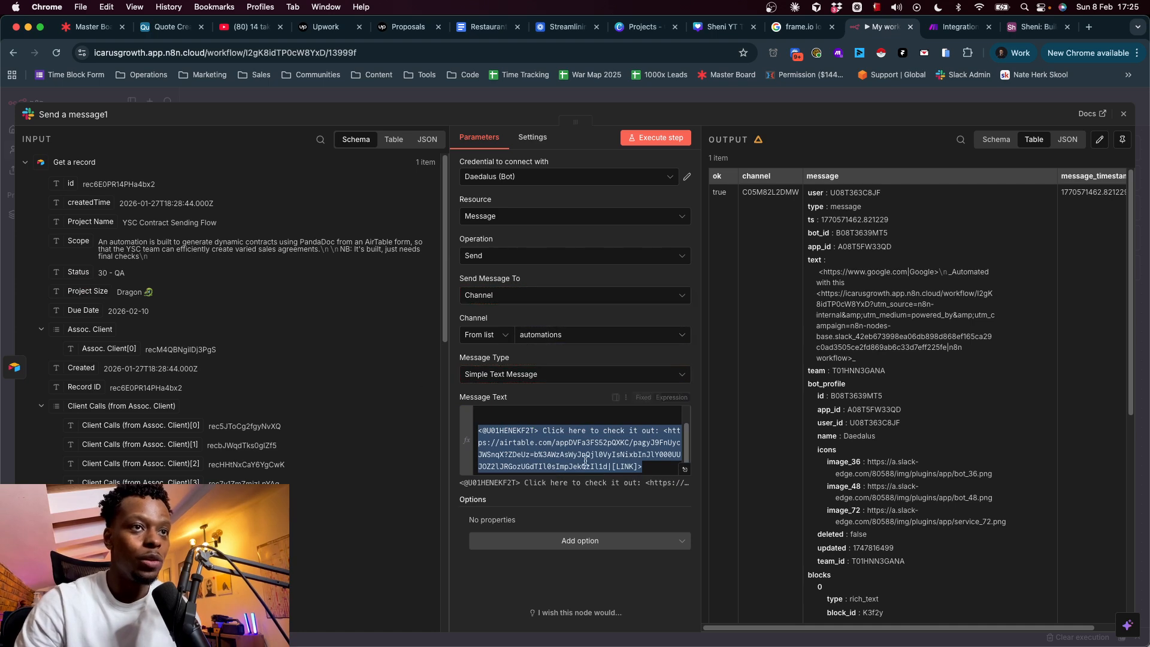
click(626, 455)
- Add a 'Name:' line at the top of the message pulling in the Project Name field
drag(640, 466, 666, 431)
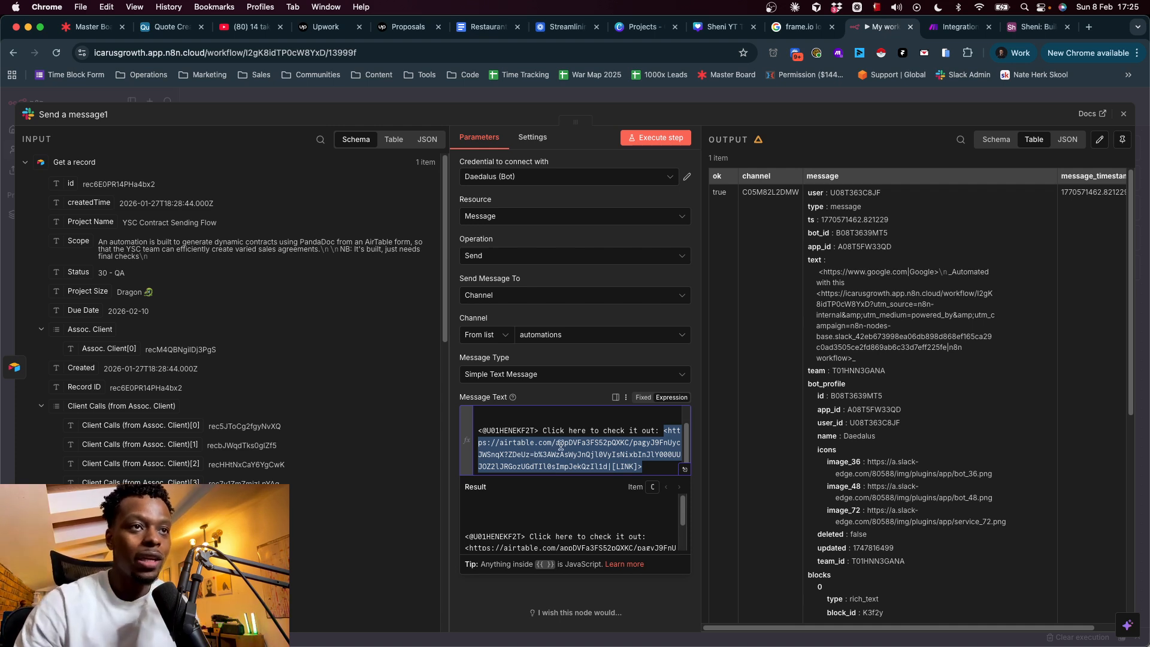
click(555, 422)
key(Up)
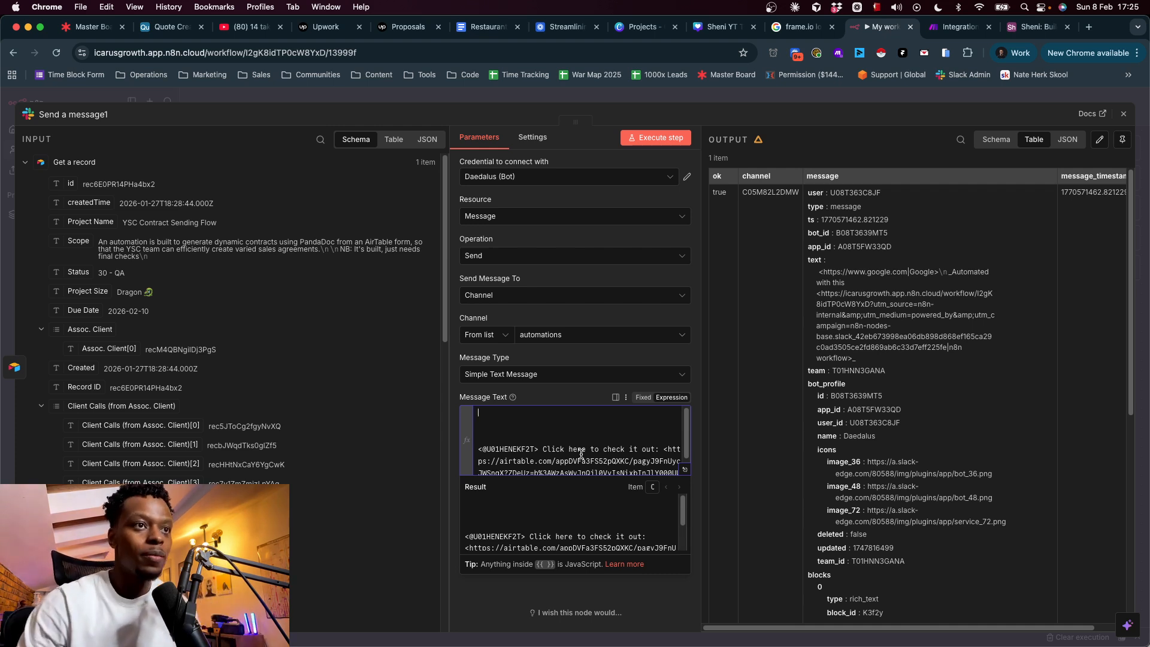
text(Name:)
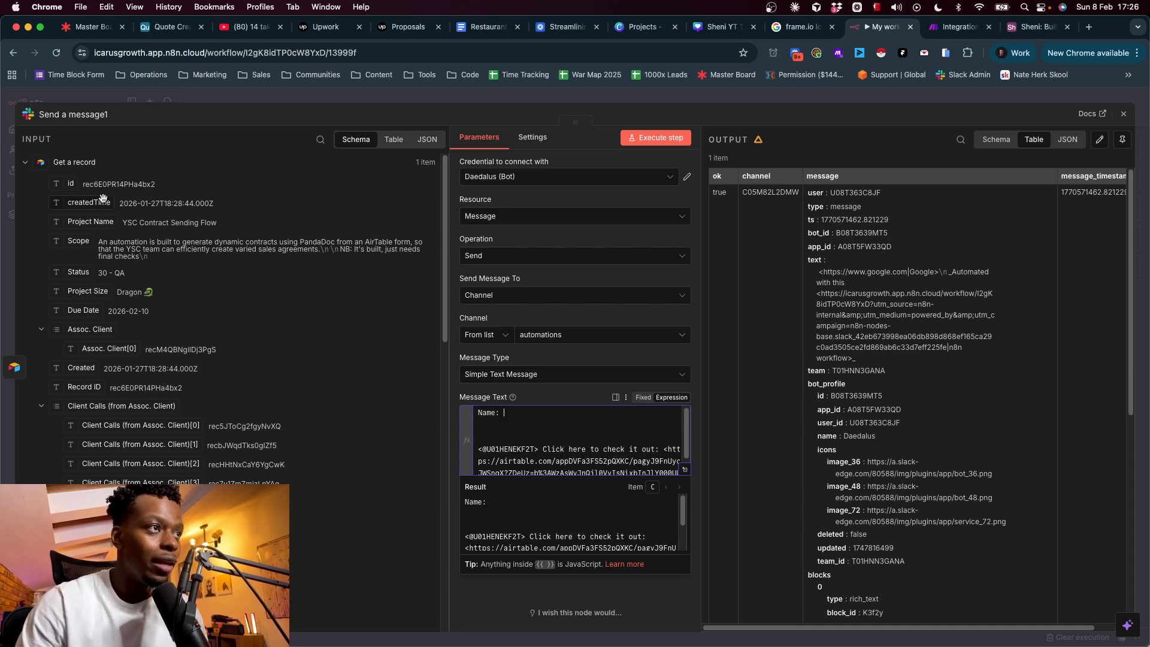
click(157, 306)
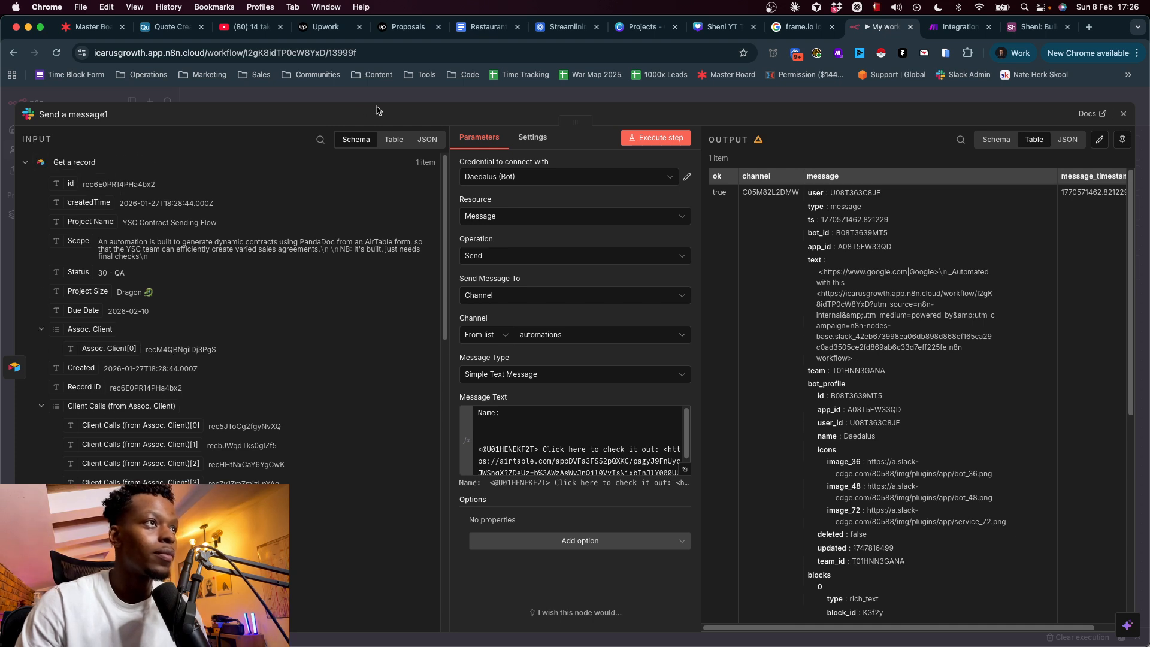
drag(91, 222, 624, 420)
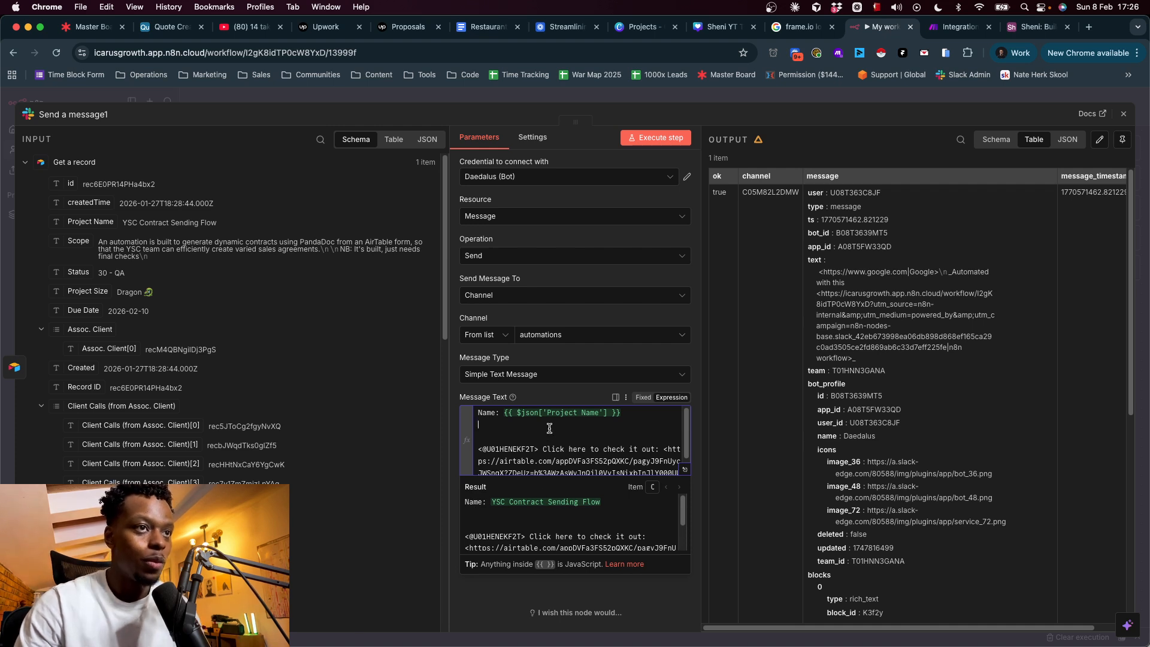
- Add 'Status' and 'Due Date:' lines filled with the record's Status and Due Date fields
key(Return)
text(Status:)
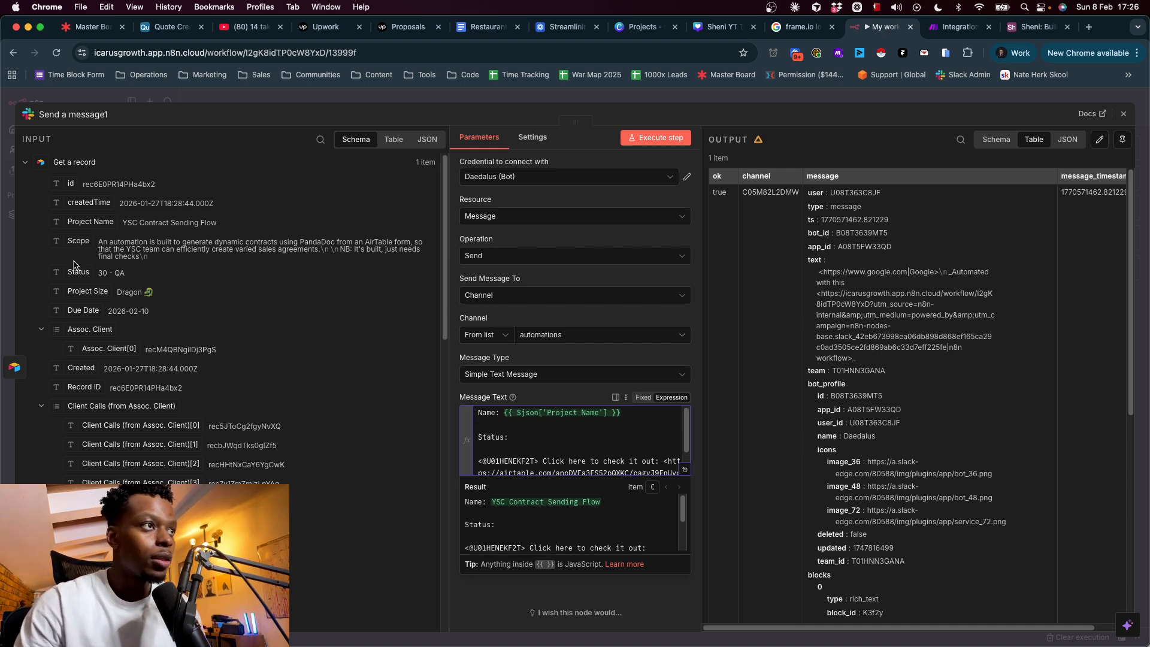
drag(78, 272, 549, 434)
click(613, 438)
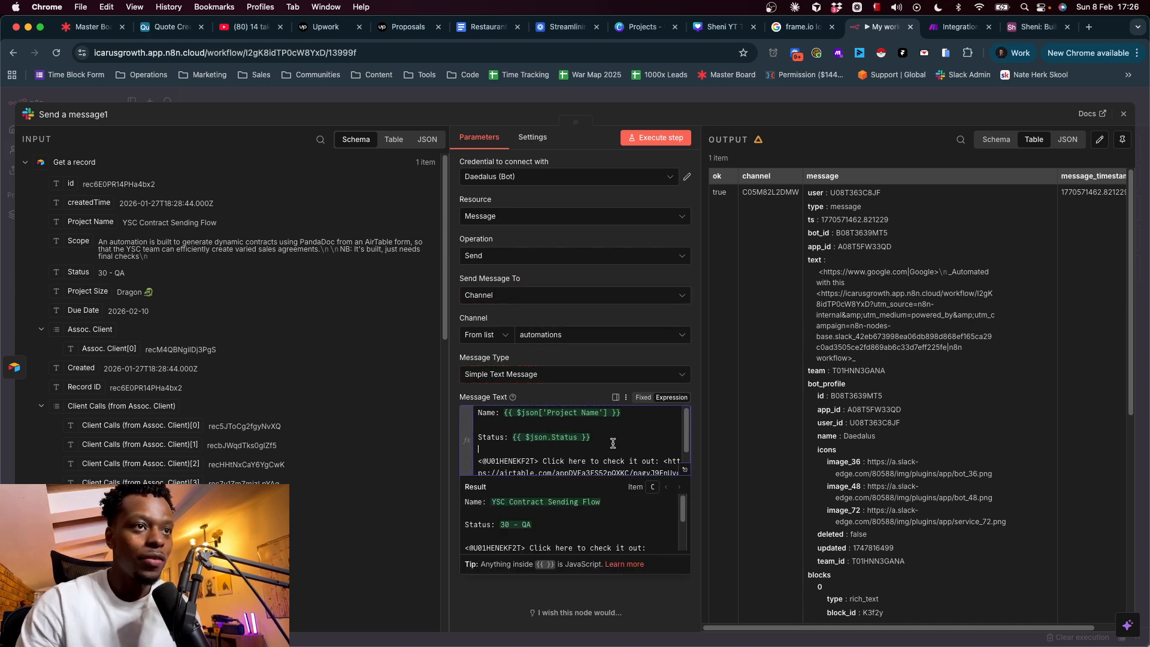
key(Return)
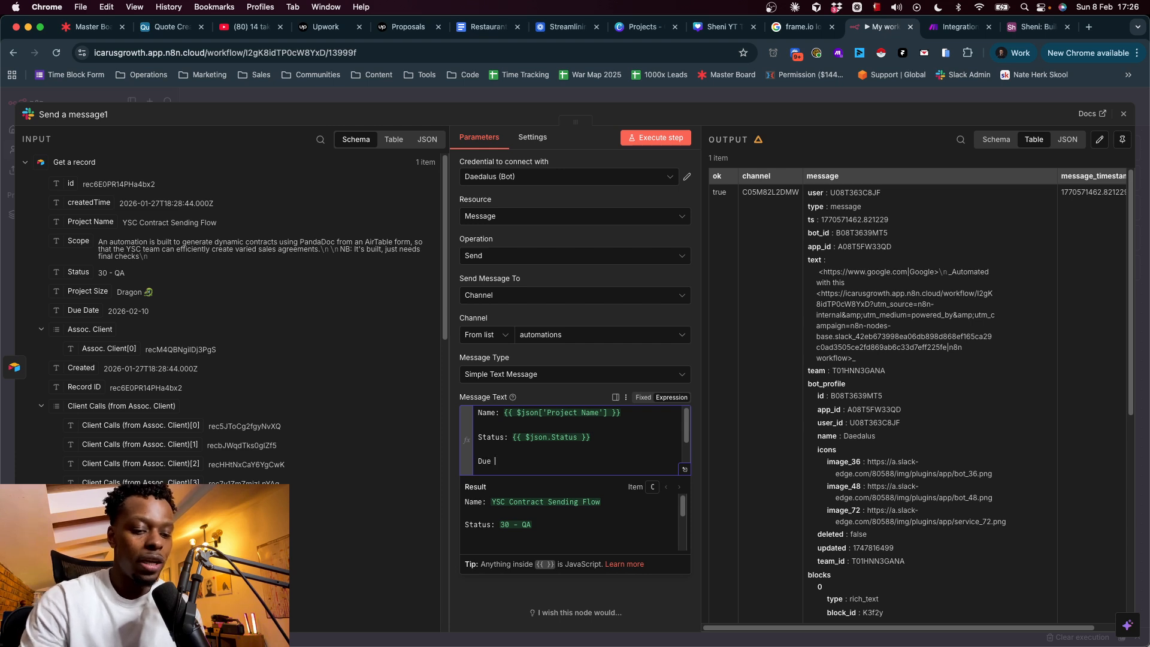
text(Due Date:)
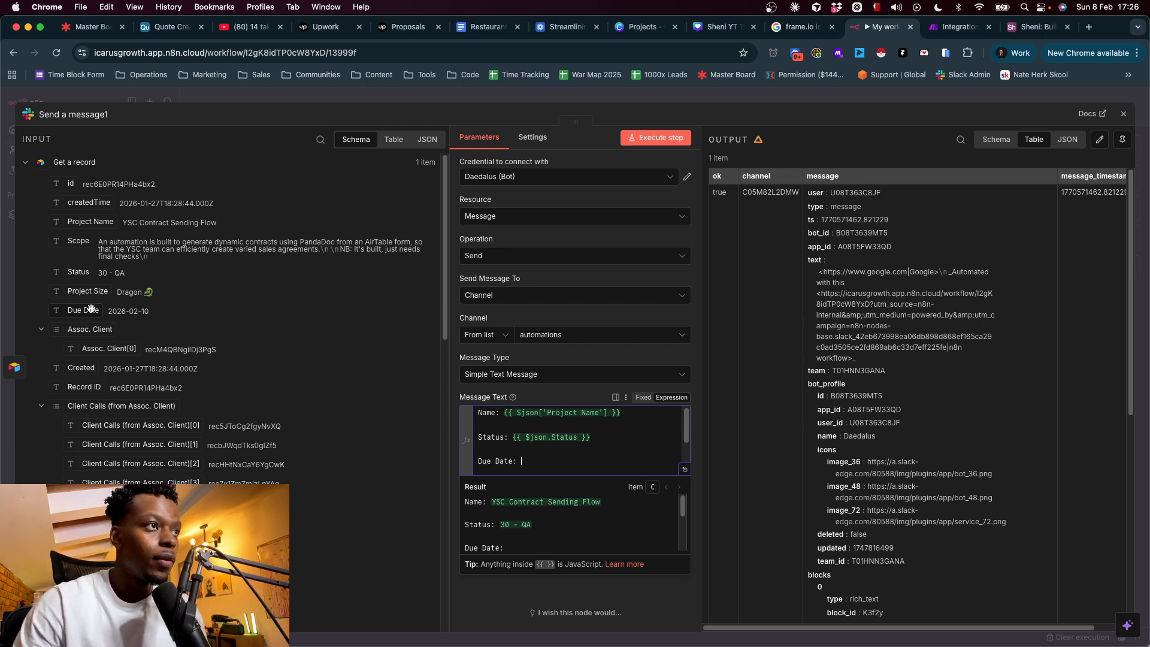
drag(84, 310, 542, 460)
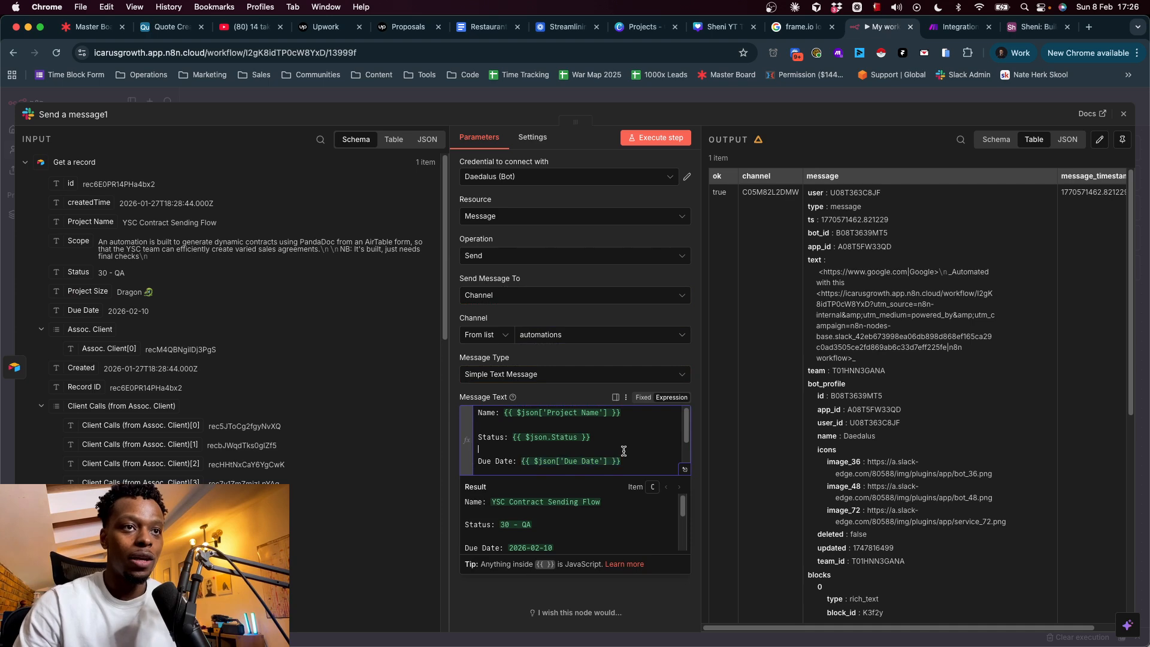
scroll(624, 450, down, 1)
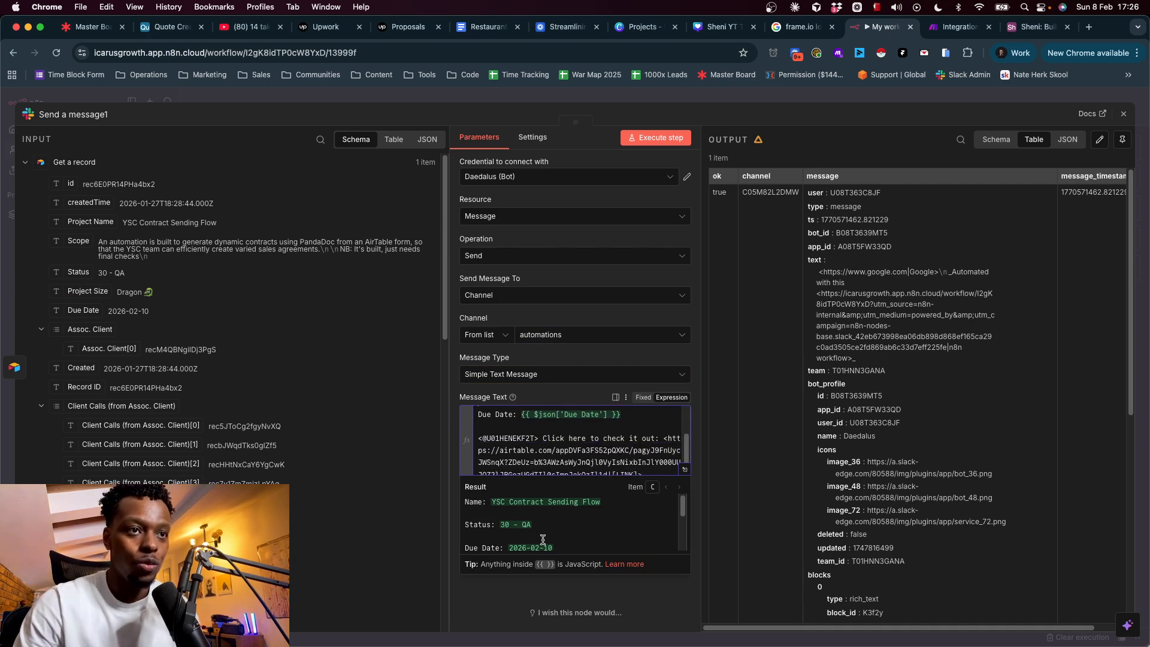
scroll(578, 449, up, 2)
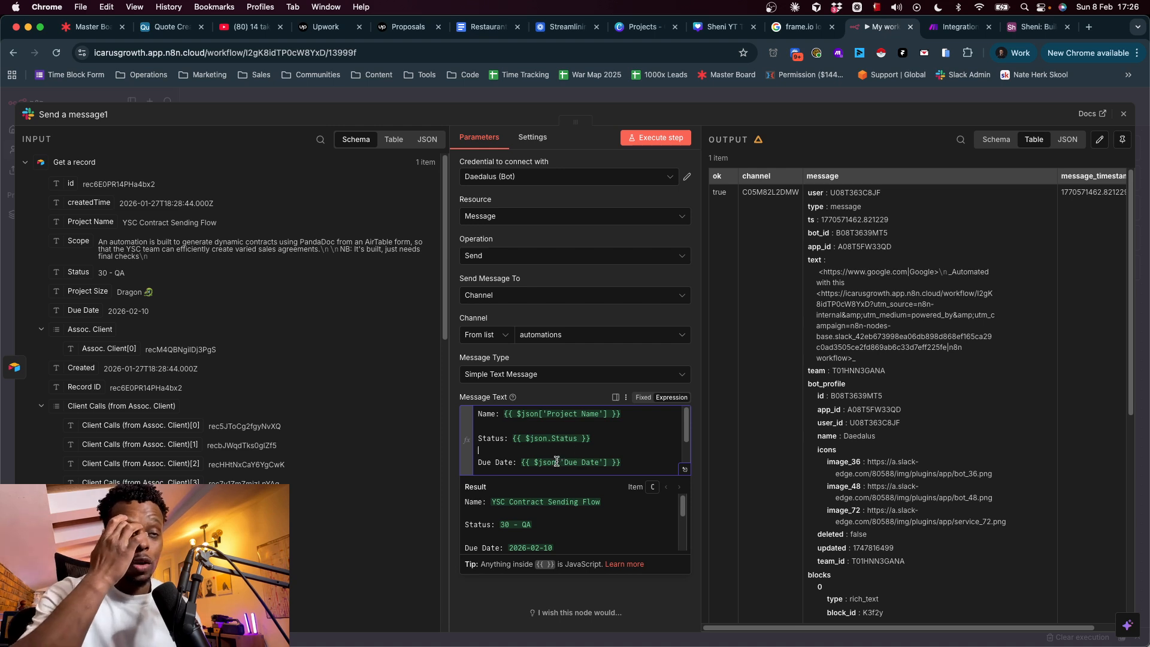
click(606, 464)
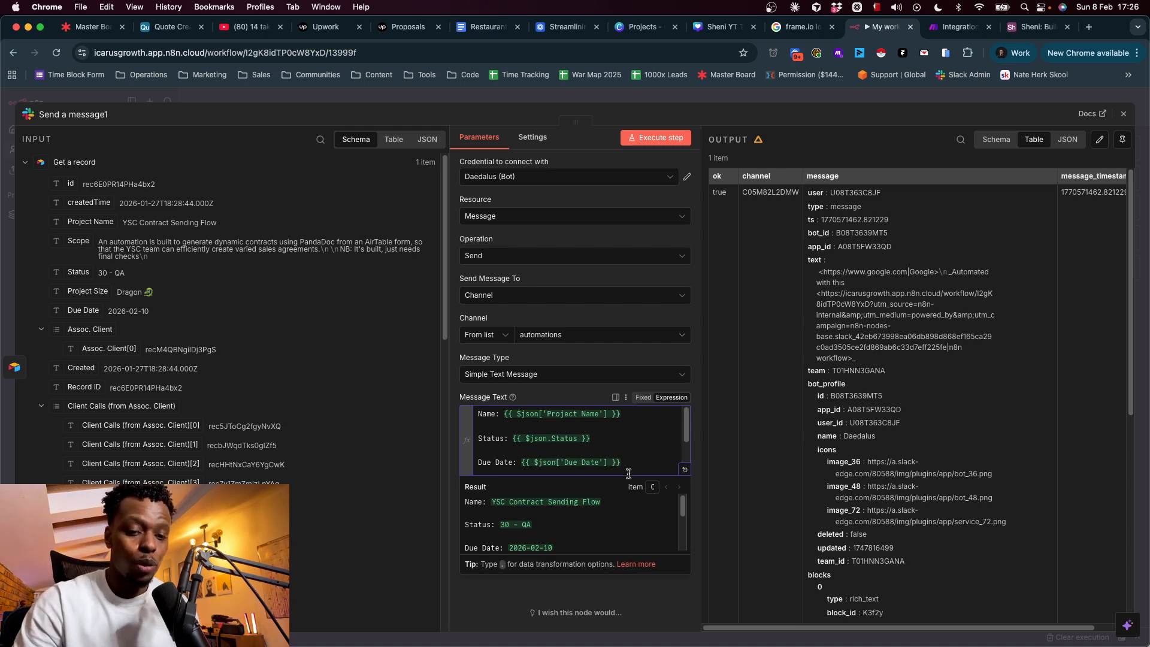
- Append .toDateTime() to the $json['Due Date'] expression in the message
text(.format)
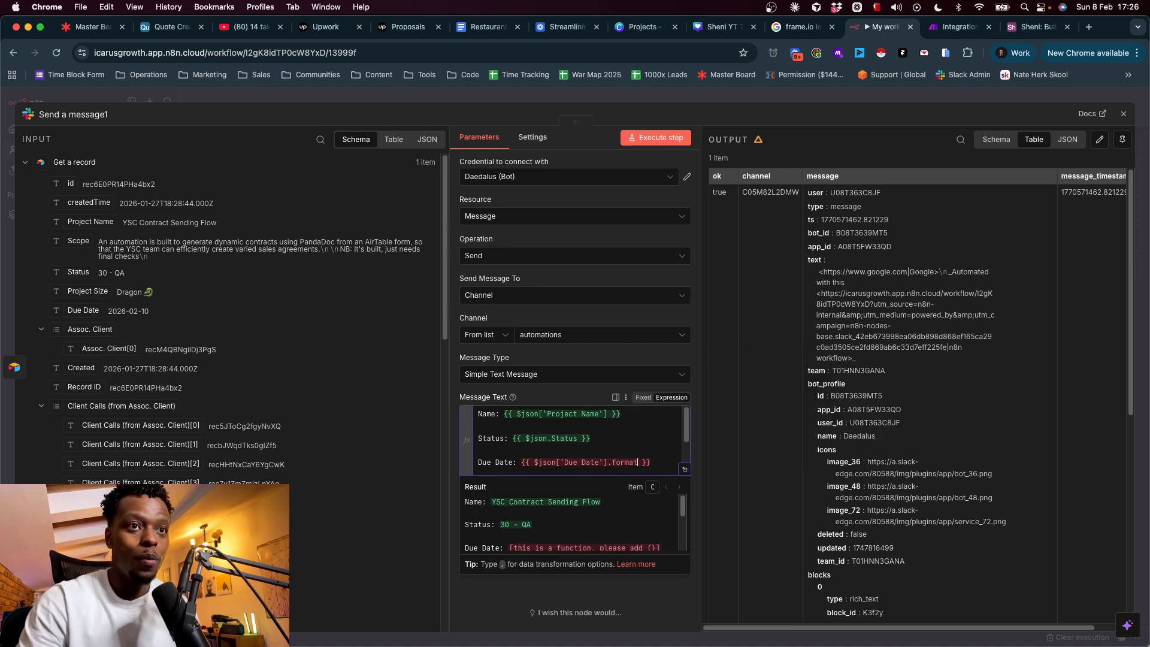
key(BackSpace)
key(BackSpace)
key(BackSpace)
key(BackSpace)
key(BackSpace)
key(BackSpace)
key(BackSpace)
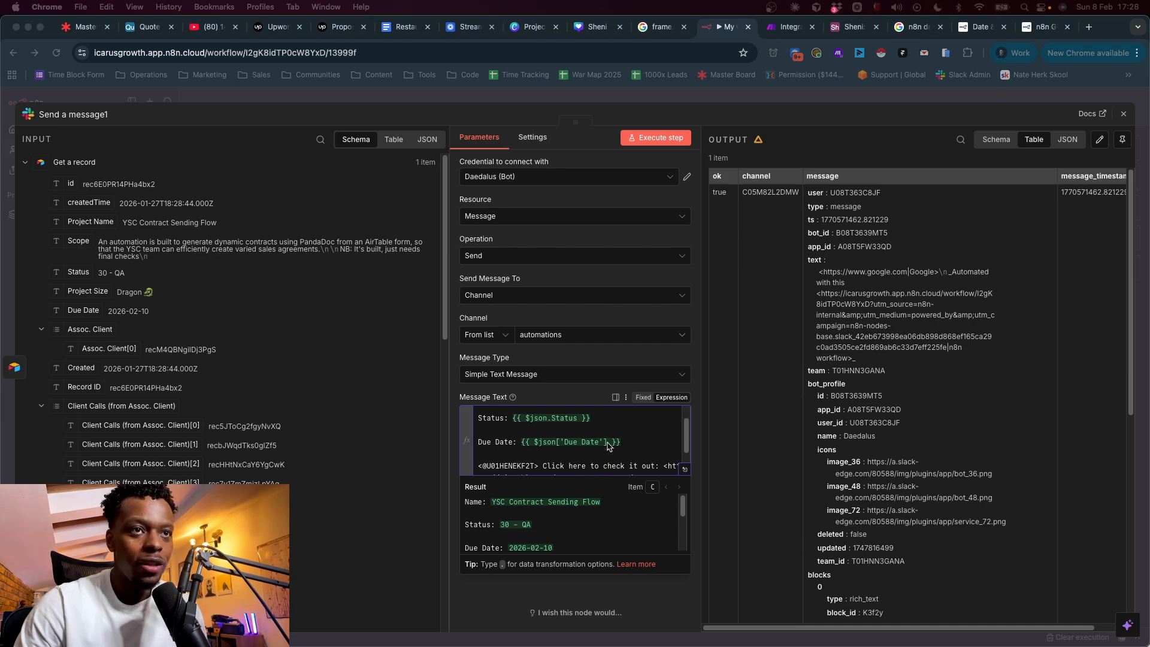
click(608, 445)
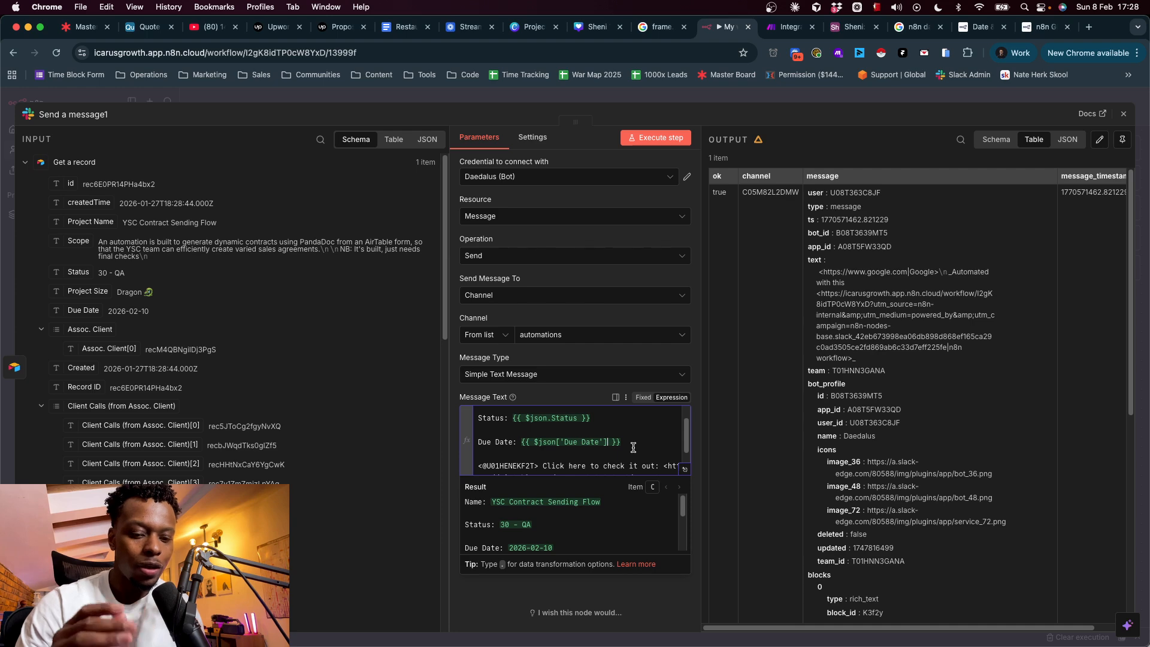
text(.)
key(Escape)
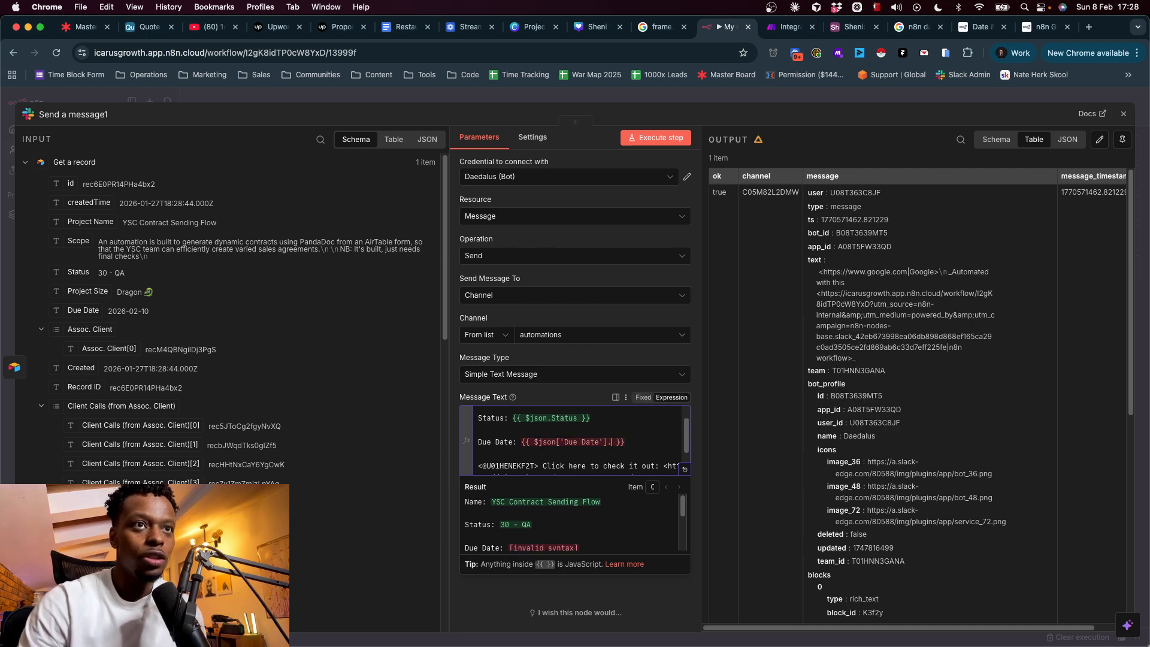
text(to)
click(655, 353)
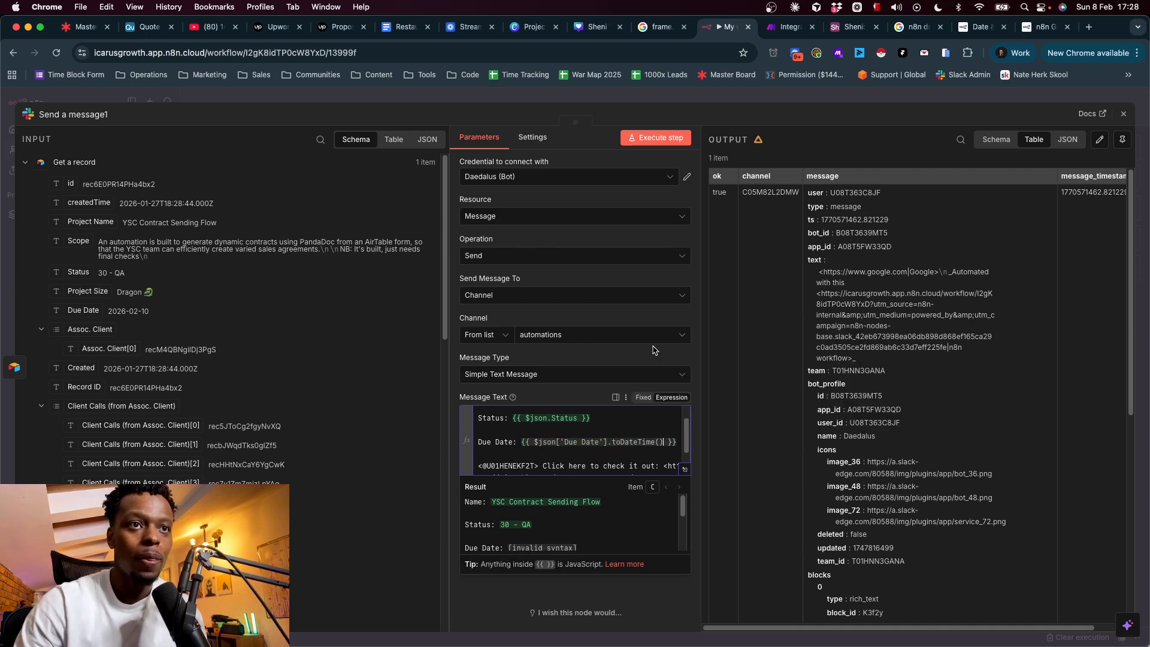
- Add .format('yyyy-MM-dd') to the Due Date, then check date formats in the n8n docs
text(.)
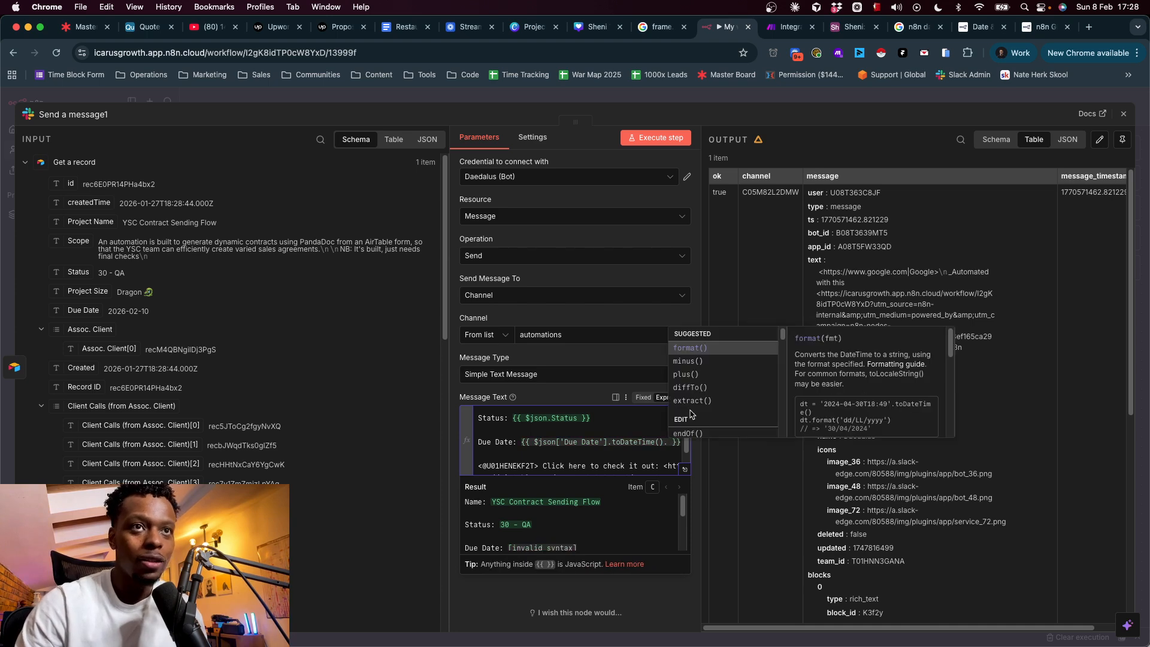
click(703, 349)
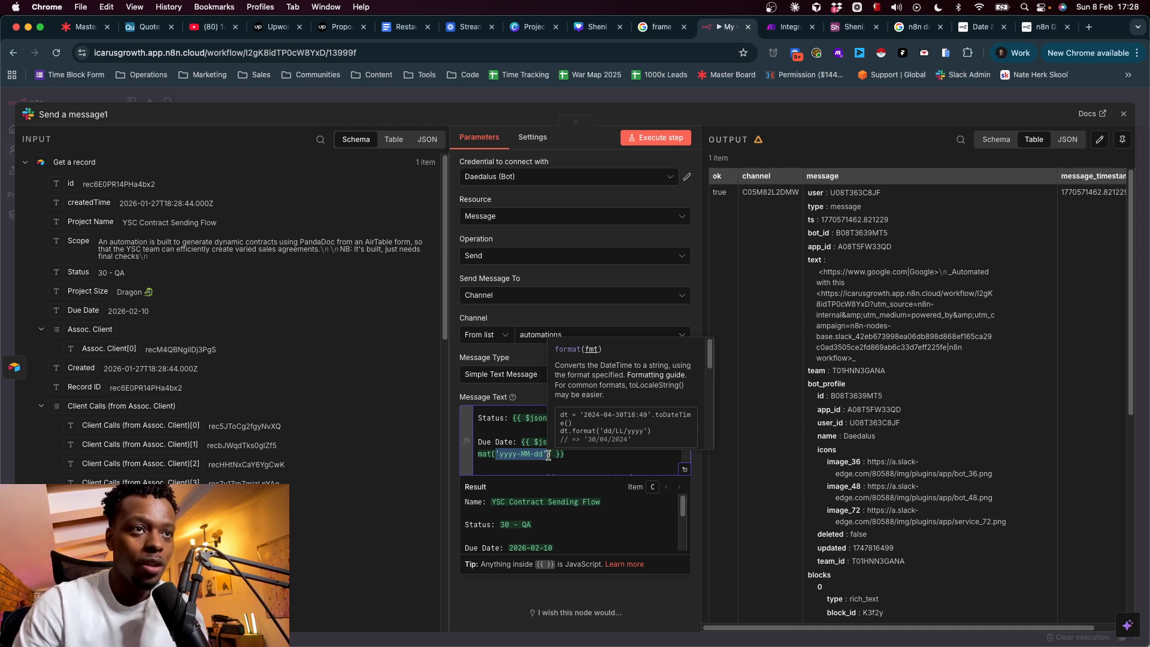
double_click(507, 455)
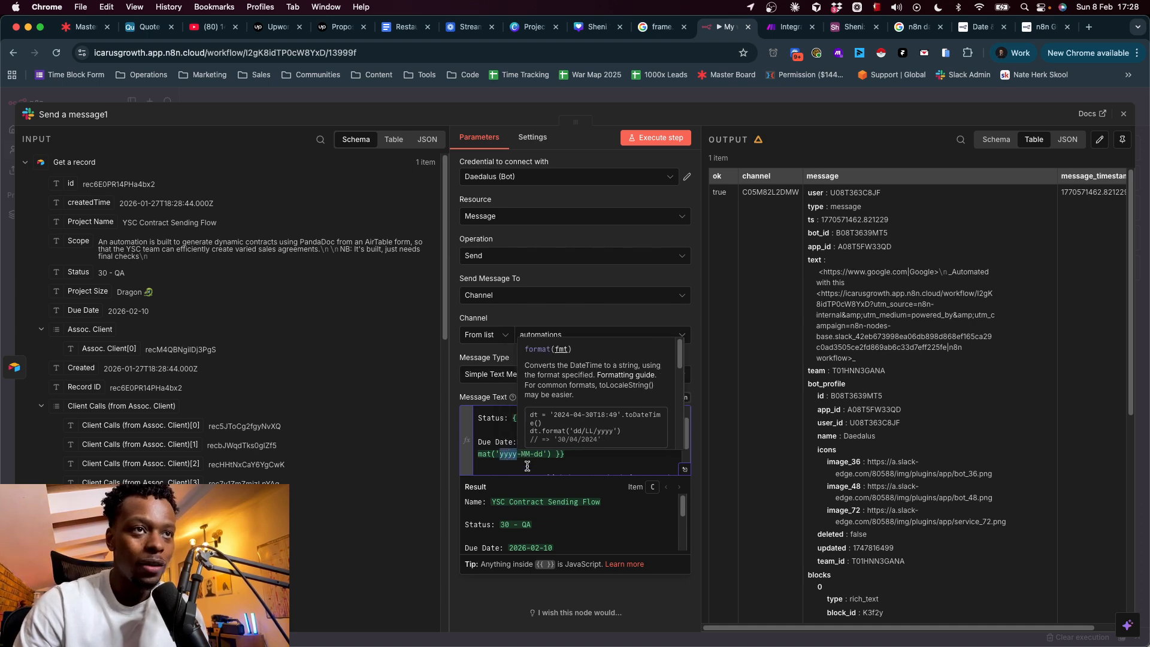
double_click(526, 455)
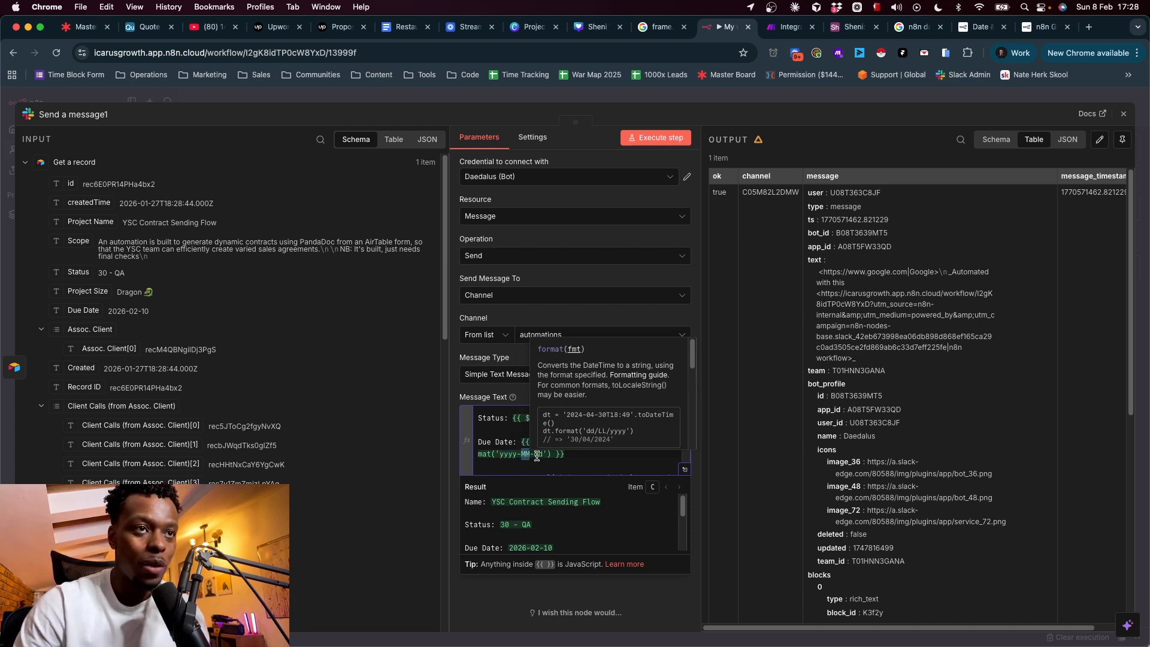
double_click(525, 455)
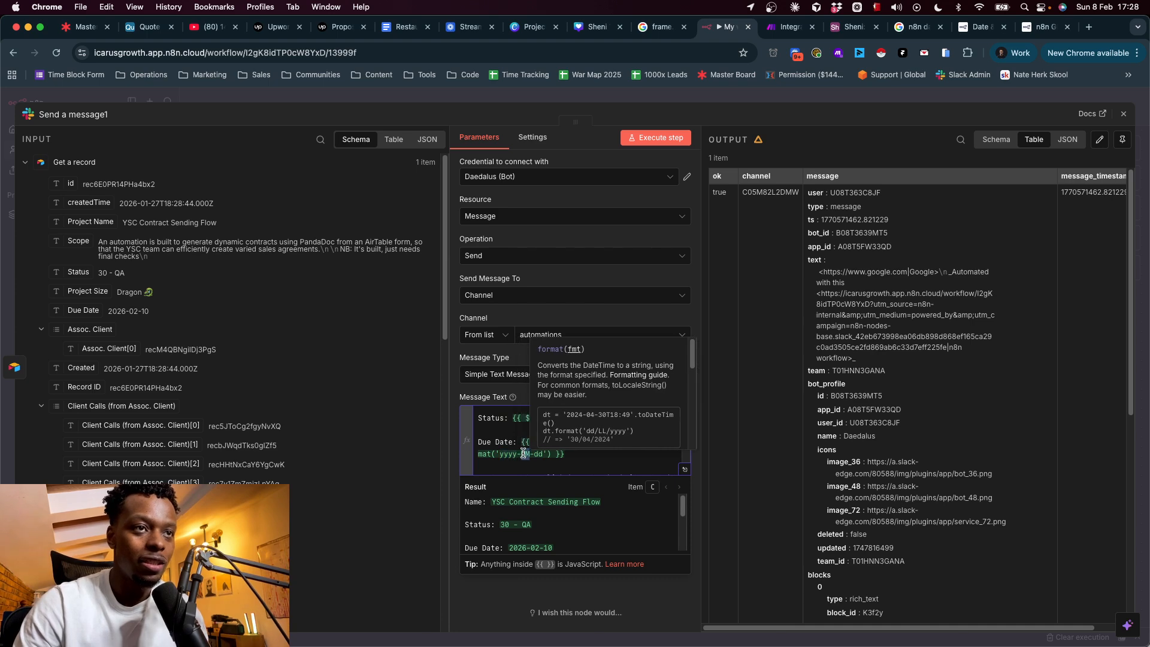
double_click(539, 454)
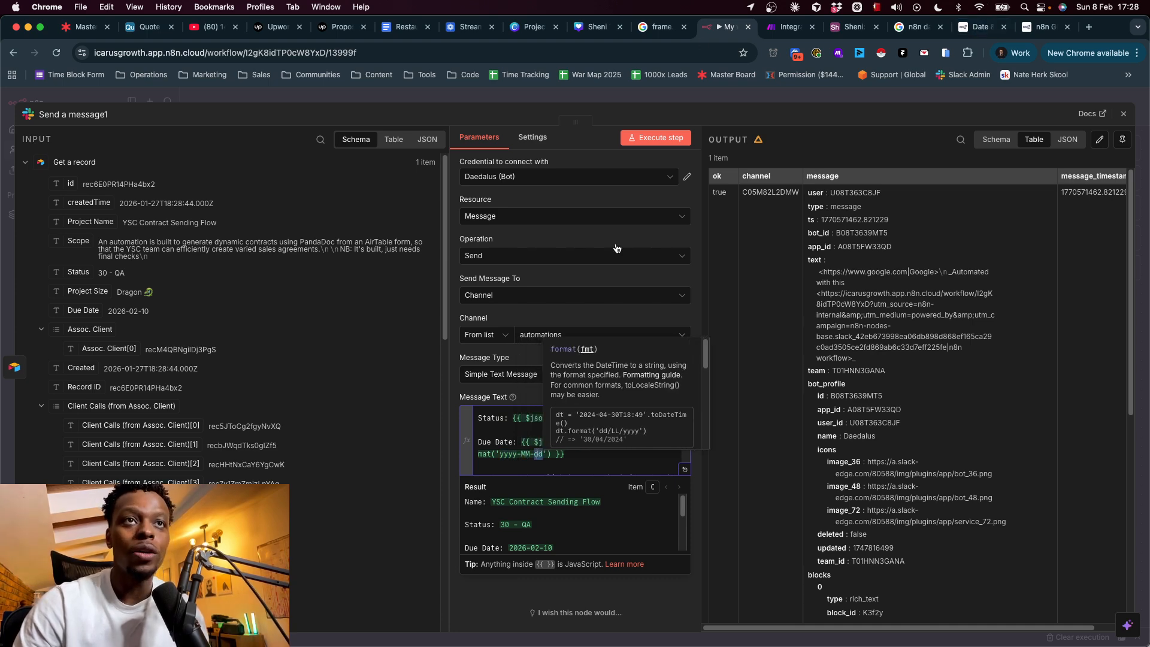
click(1046, 27)
- Go from the n8n Date & Time docs to Luxon's Table of tokens and find MMMM (August)
click(974, 31)
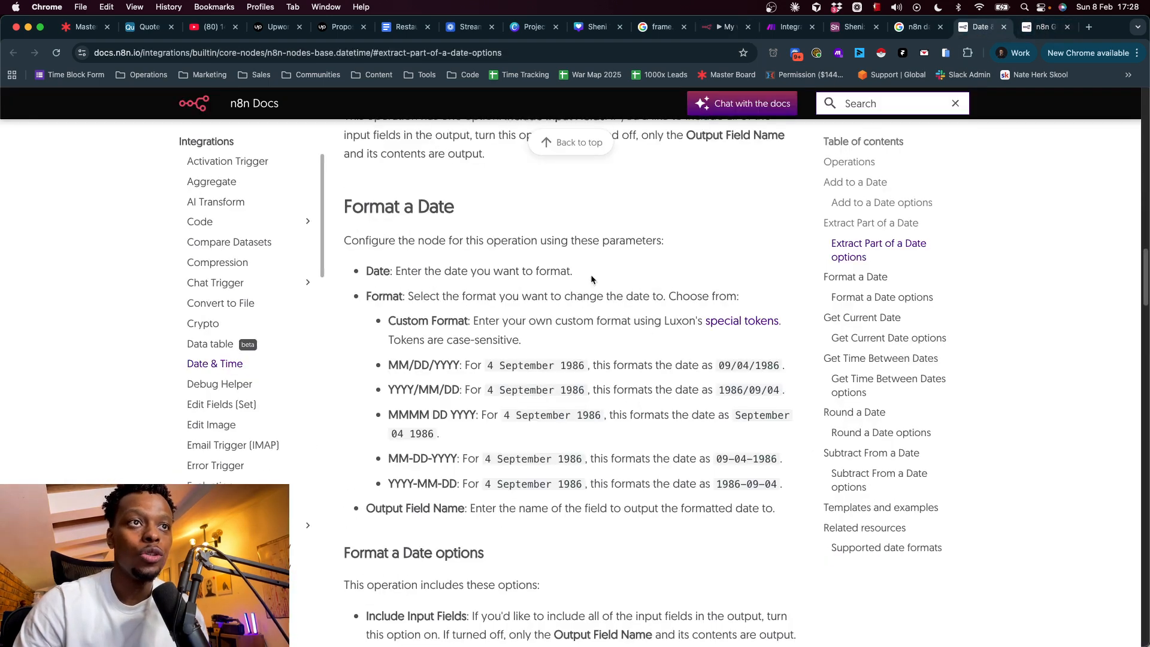
click(727, 321)
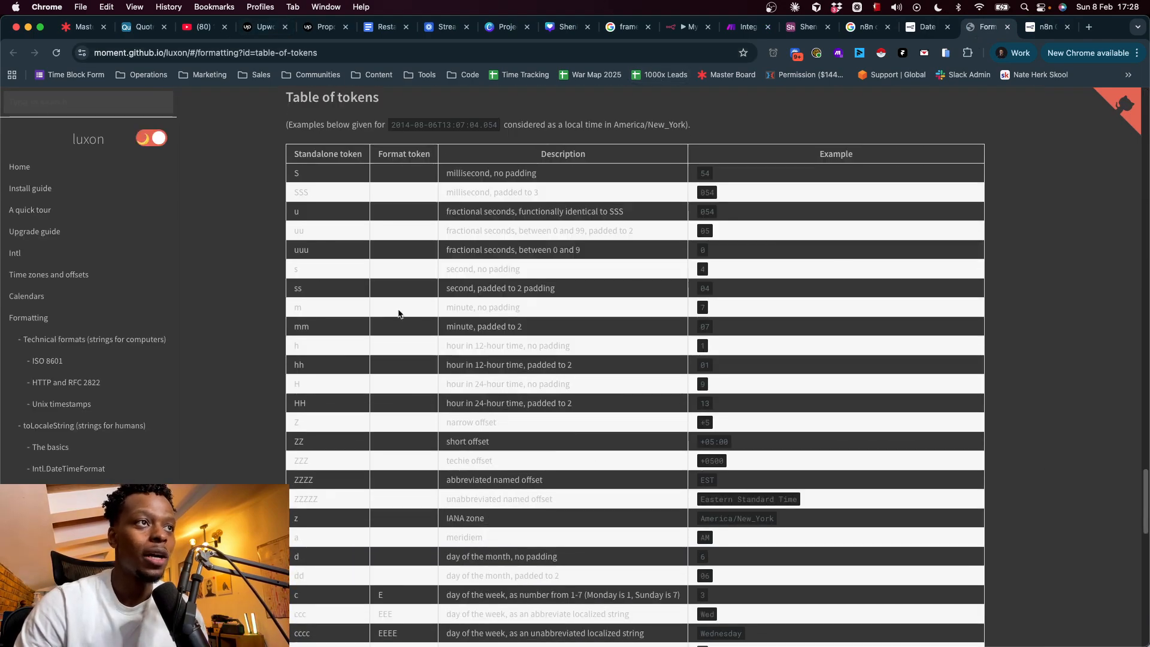
drag(288, 174, 315, 512)
click(237, 389)
scroll(408, 241, down, 1)
scroll(408, 241, up, 3)
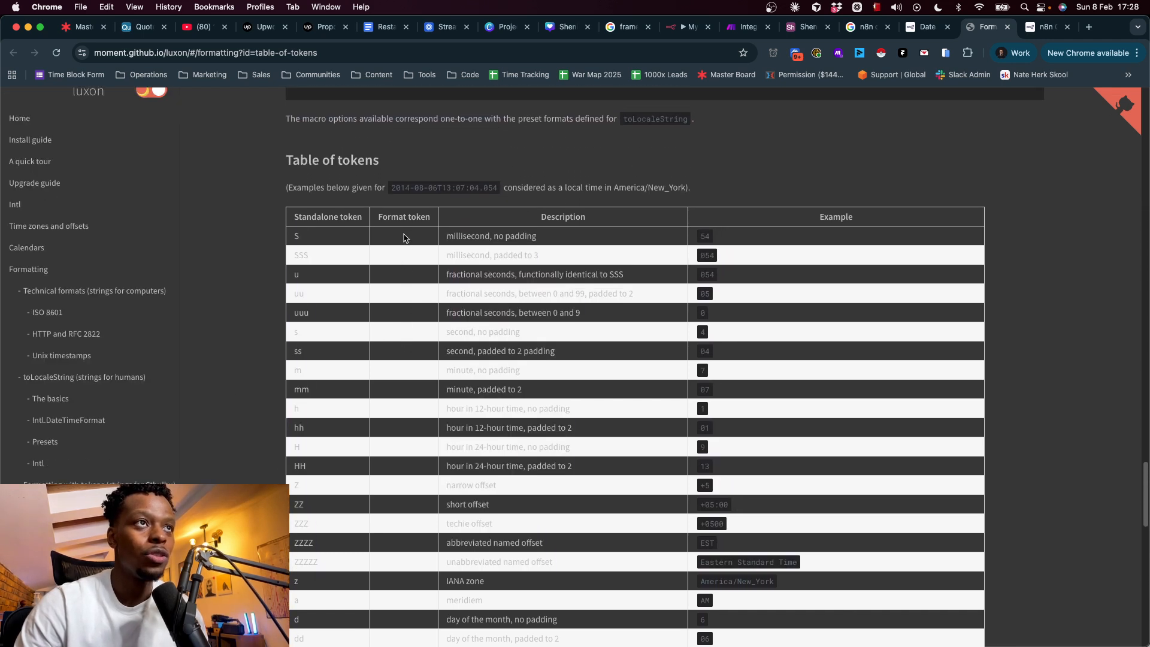
scroll(310, 275, down, 2)
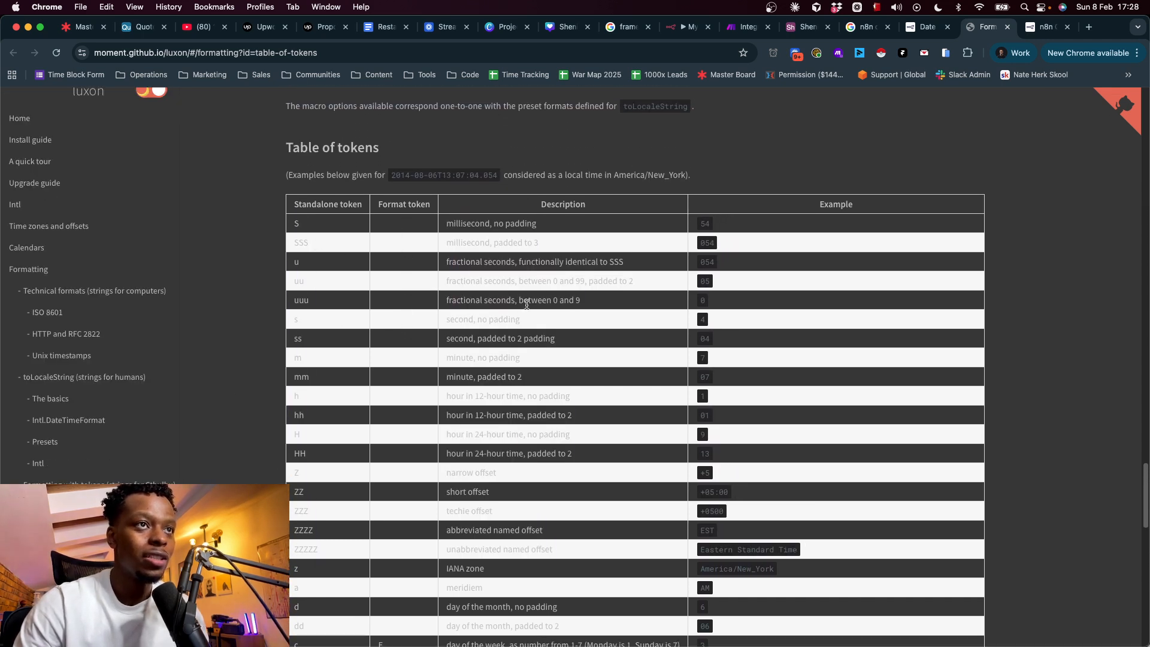
scroll(527, 305, down, 10)
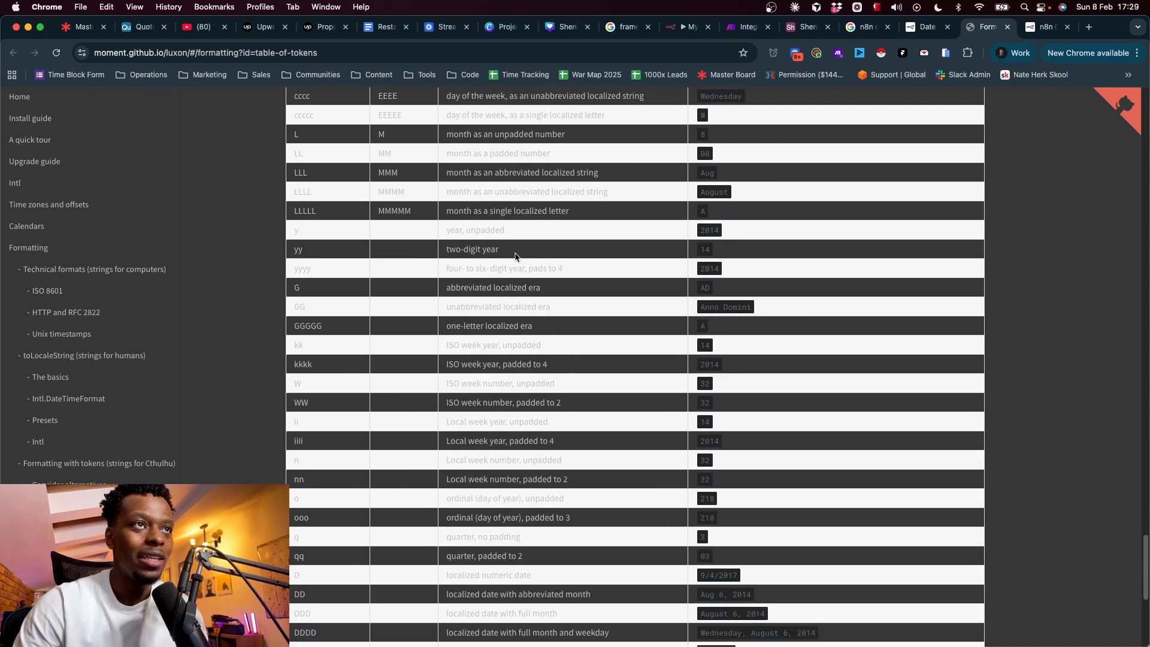
scroll(515, 256, up, 3)
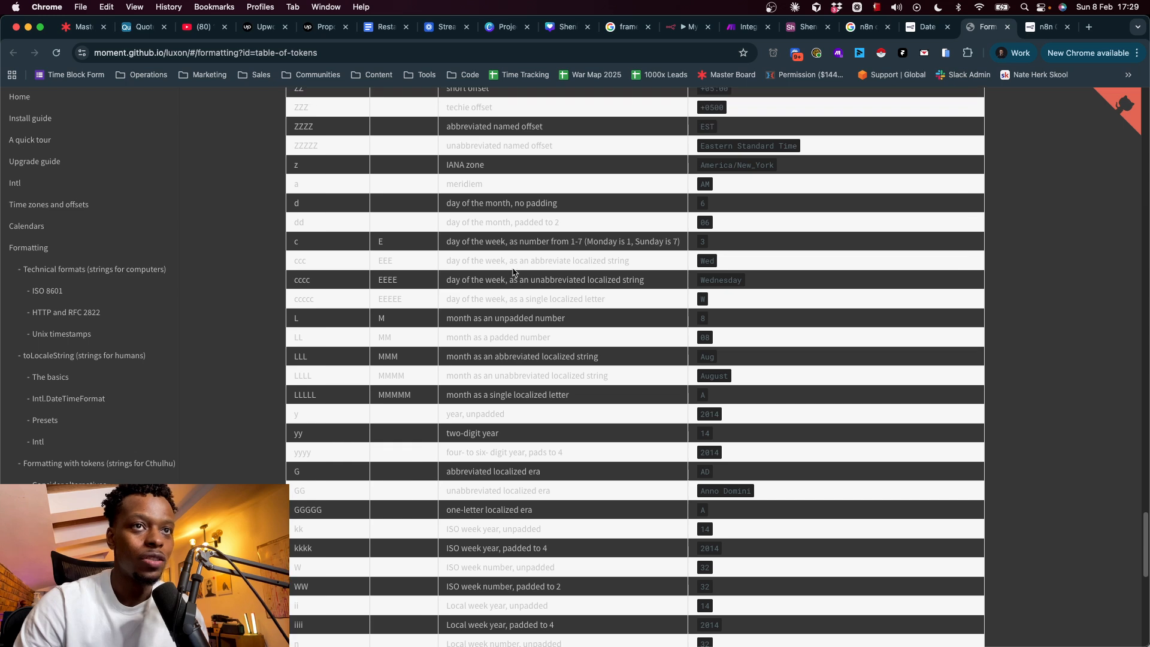
double_click(722, 376)
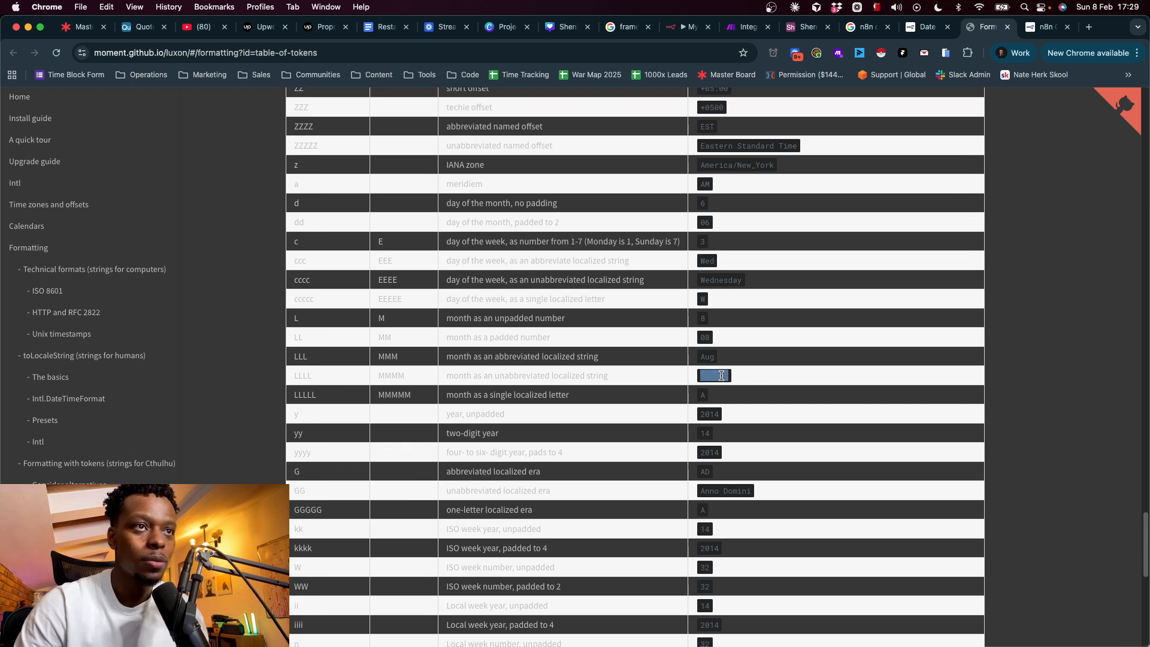
double_click(384, 377)
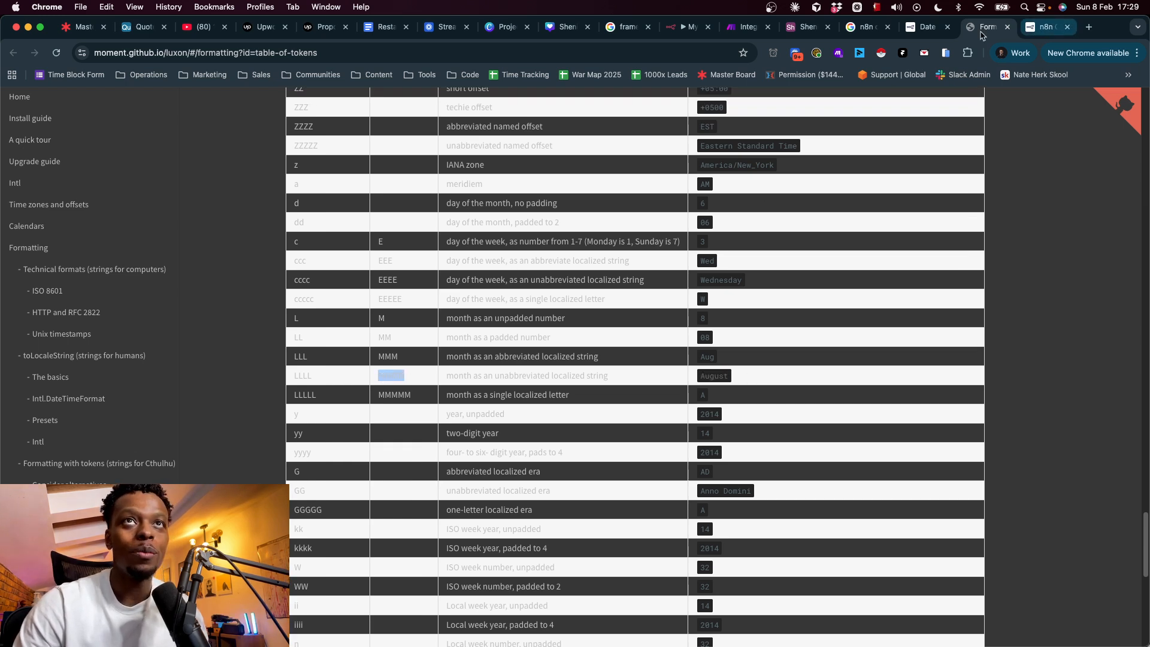
- Change the month and day tokens of the Due Date format toward 'MMM dd'
click(689, 27)
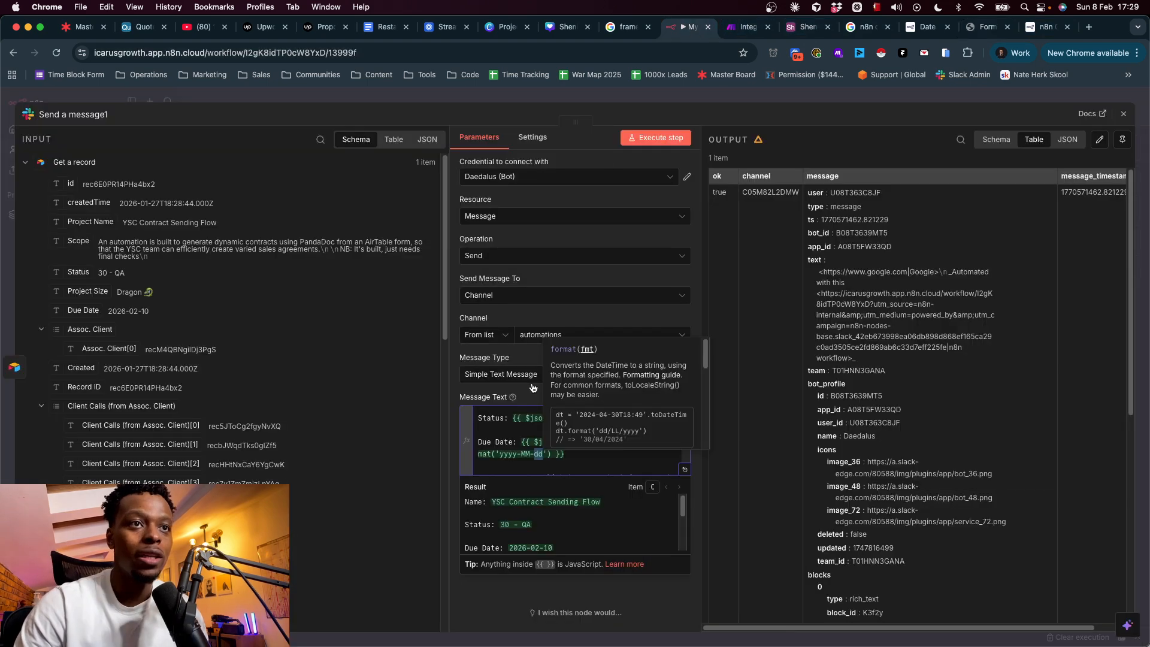
double_click(525, 453)
text(MMM)
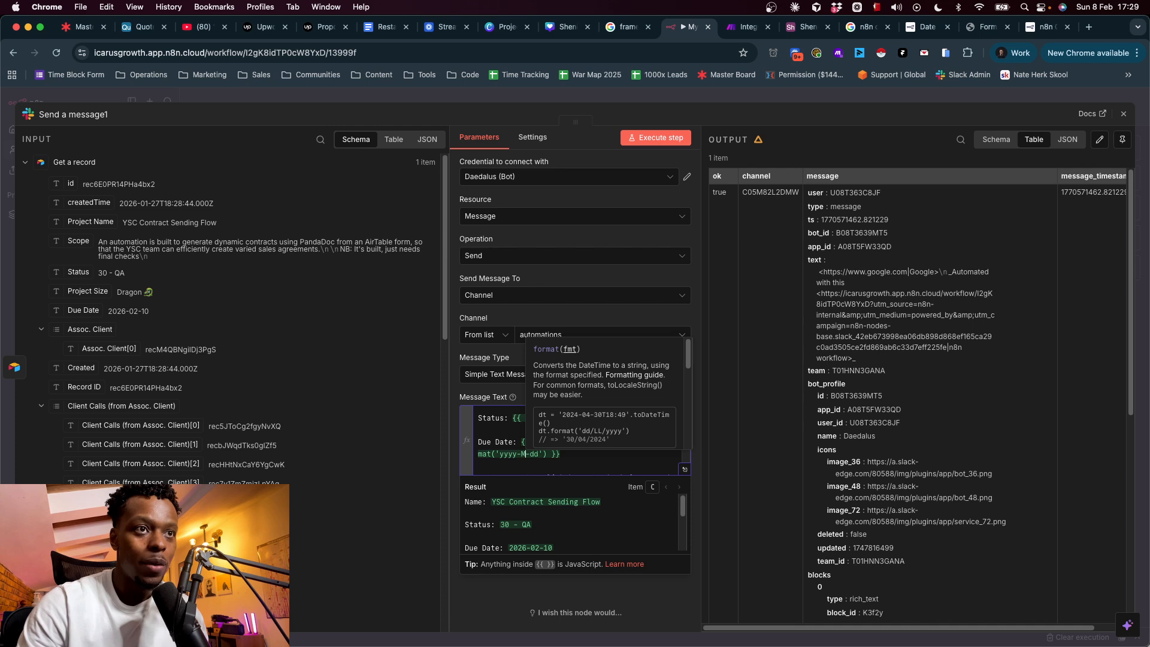
text(M)
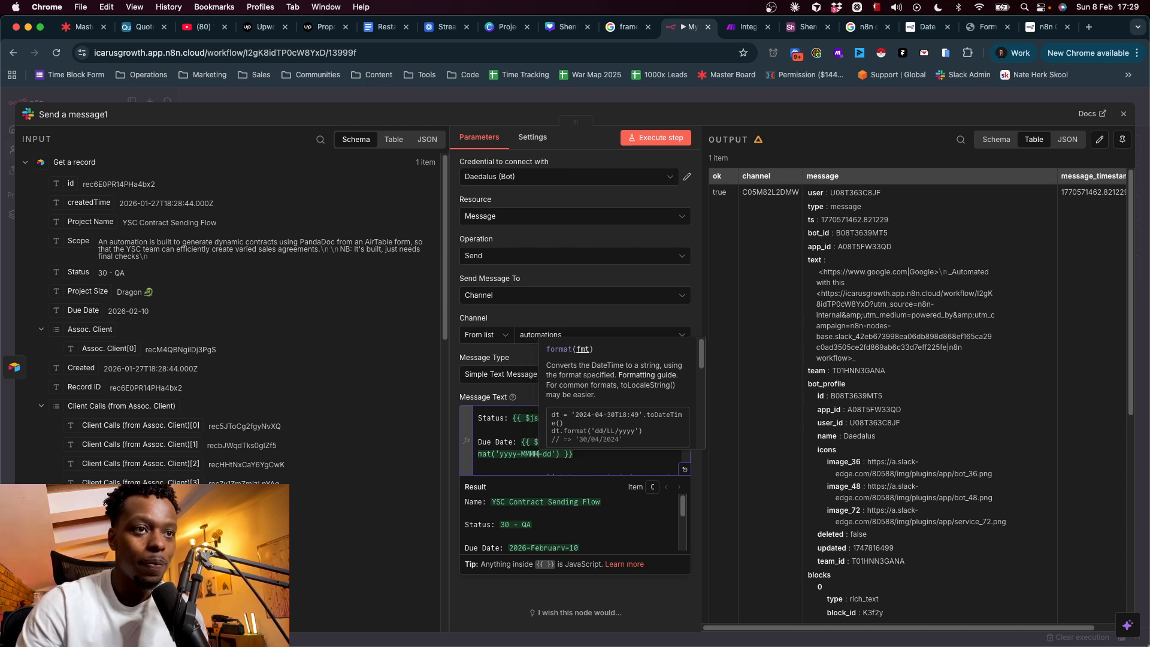
scroll(535, 515, down, 1)
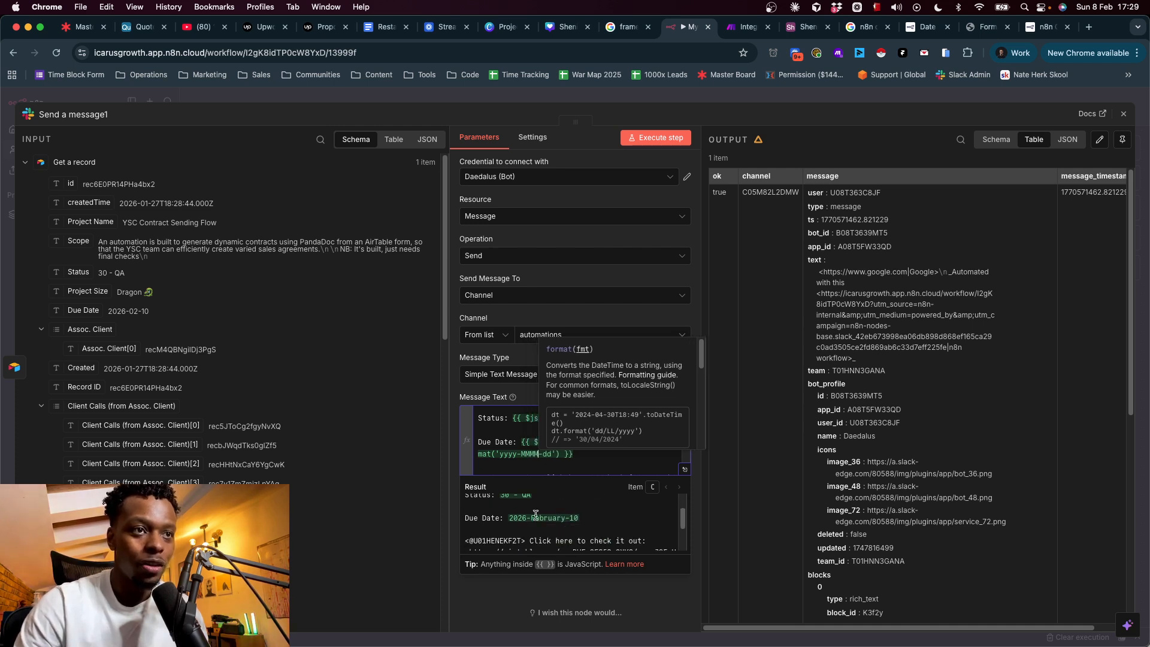
key(BackSpace)
key(BackSpace)
key(BackSpace)
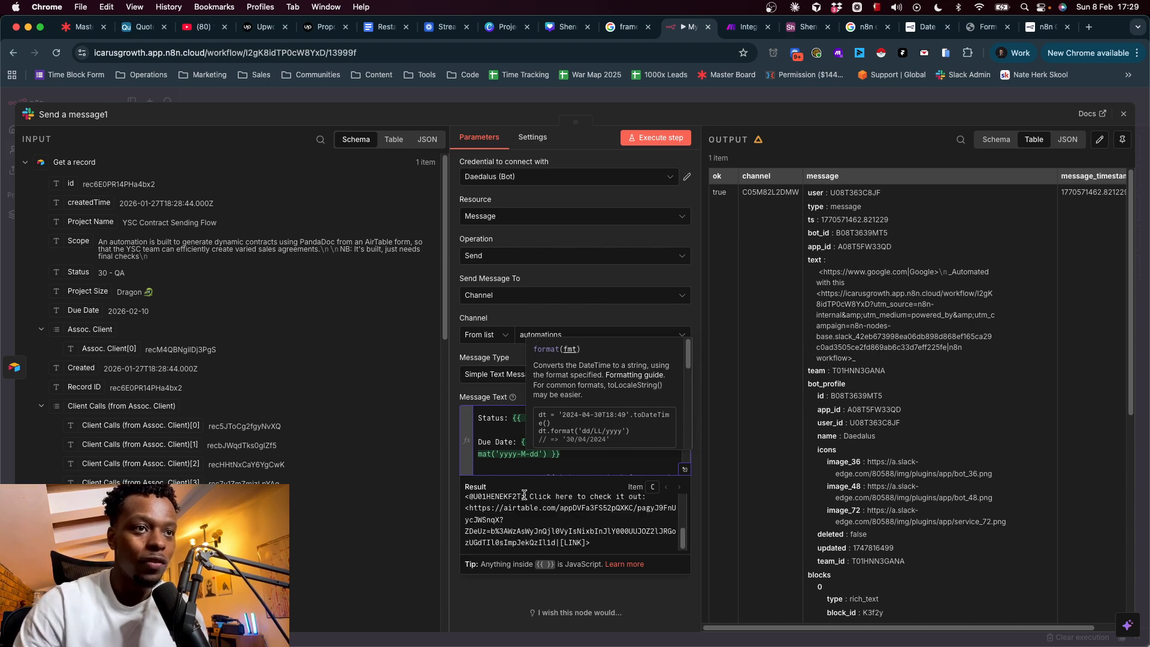
scroll(535, 509, up, 2)
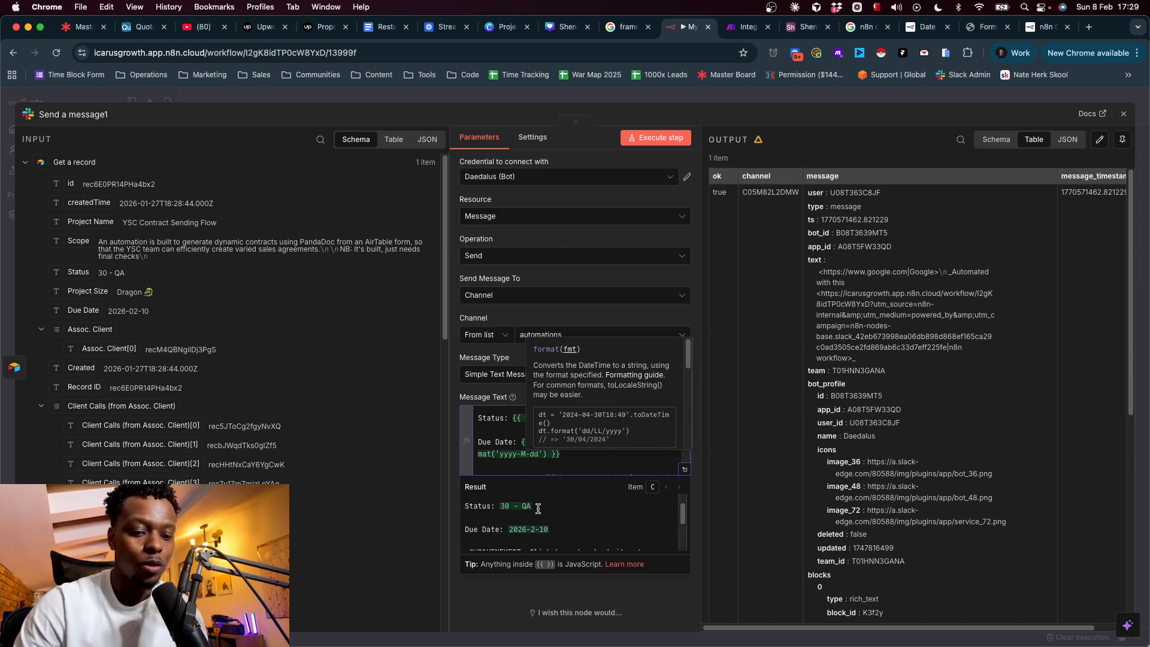
text(MMM)
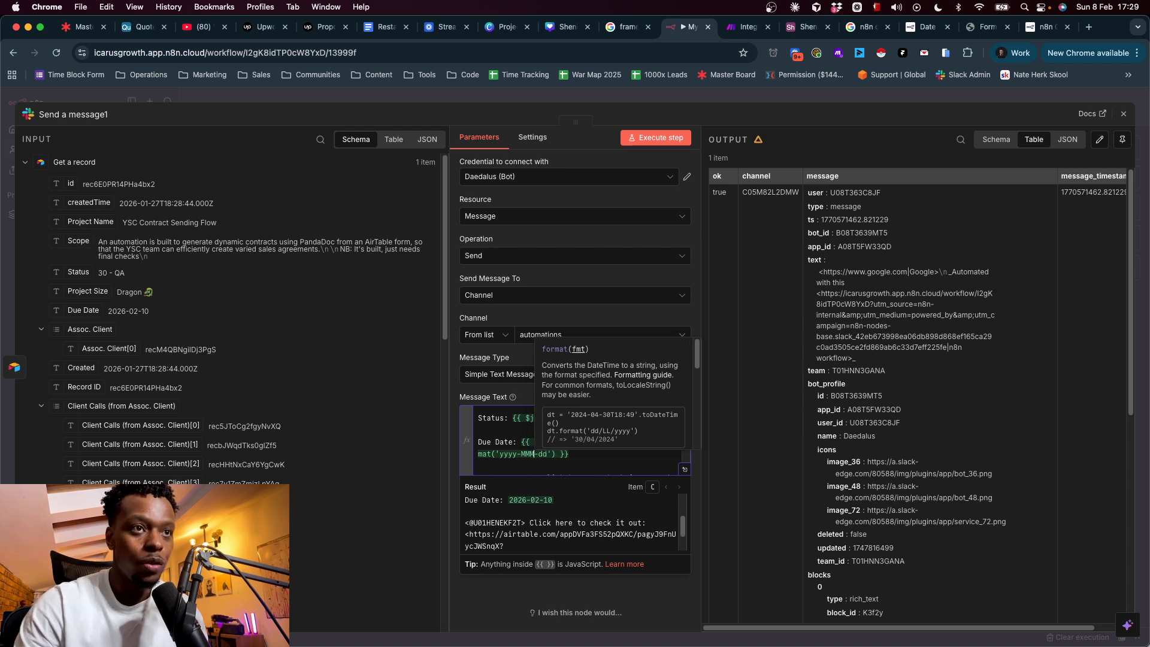
scroll(531, 503, up, 2)
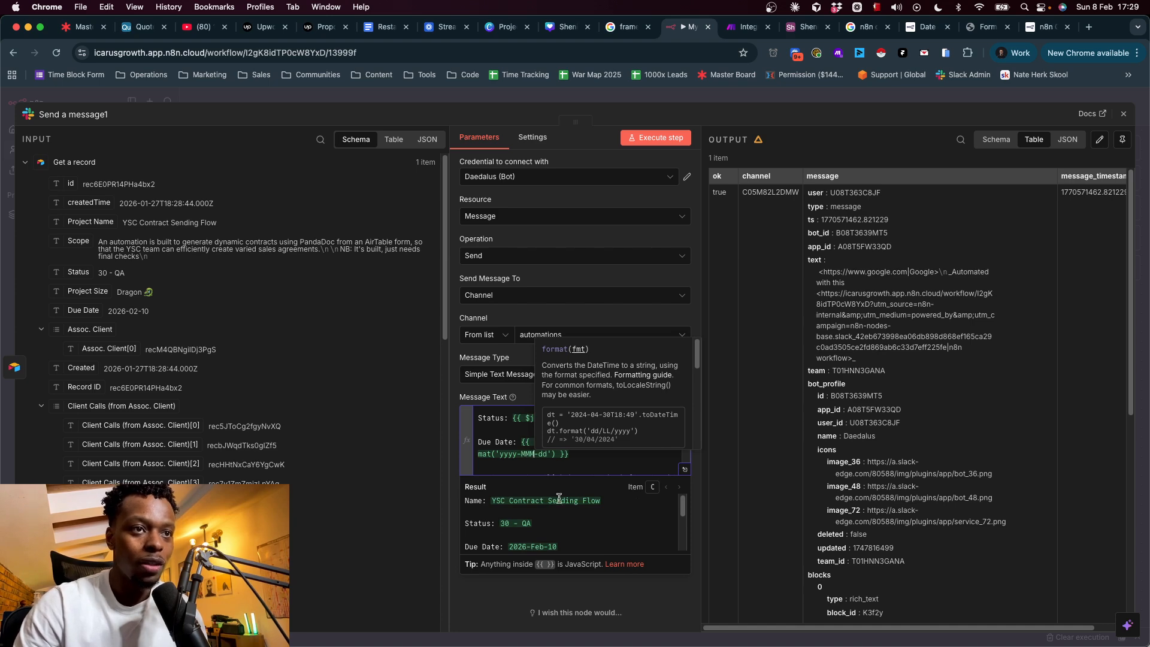
click(545, 457)
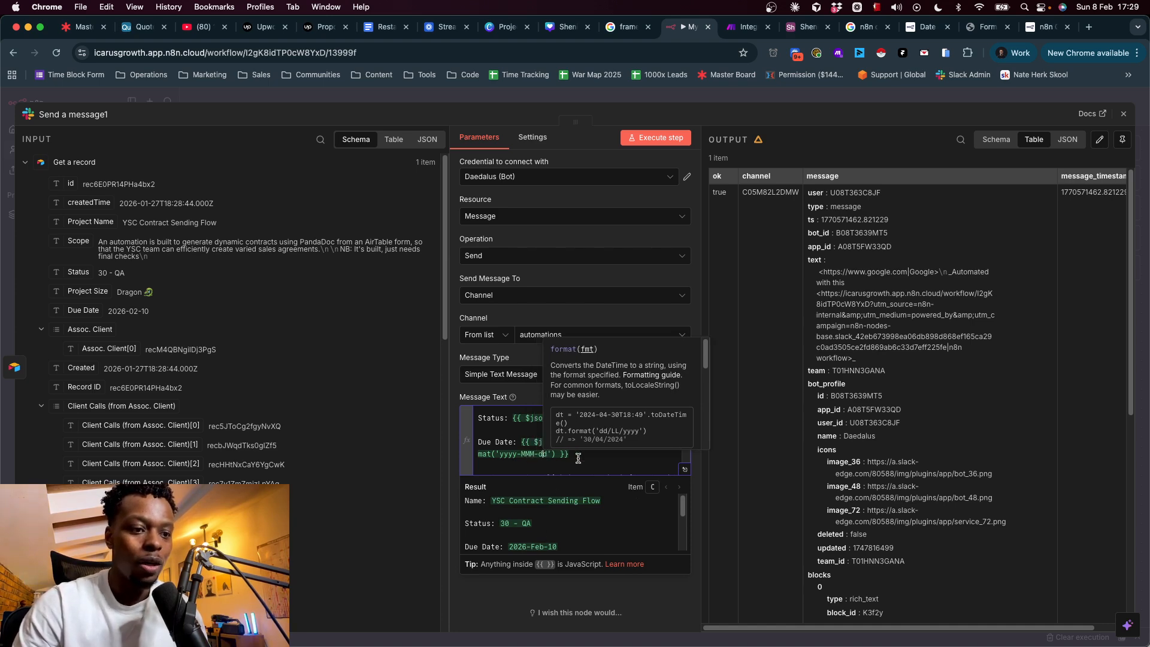
text(d)
key(BackSpace)
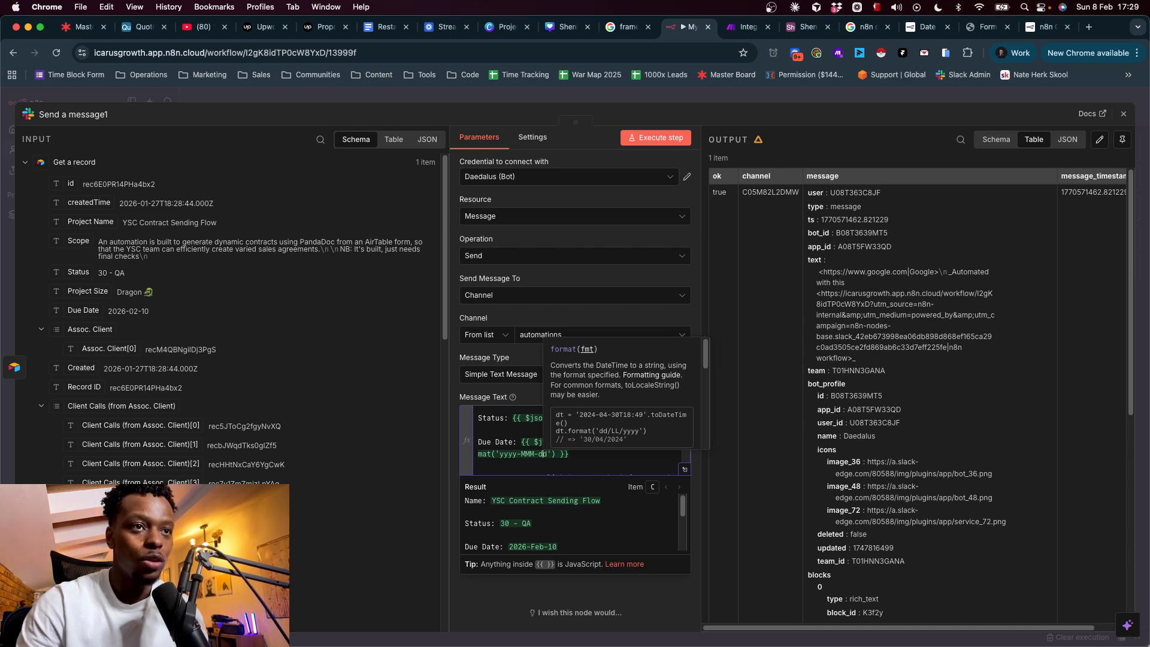
- Rework the year part so the format ends with yyyy, giving 'MMM dd yyyy'
double_click(509, 455)
text(Y)
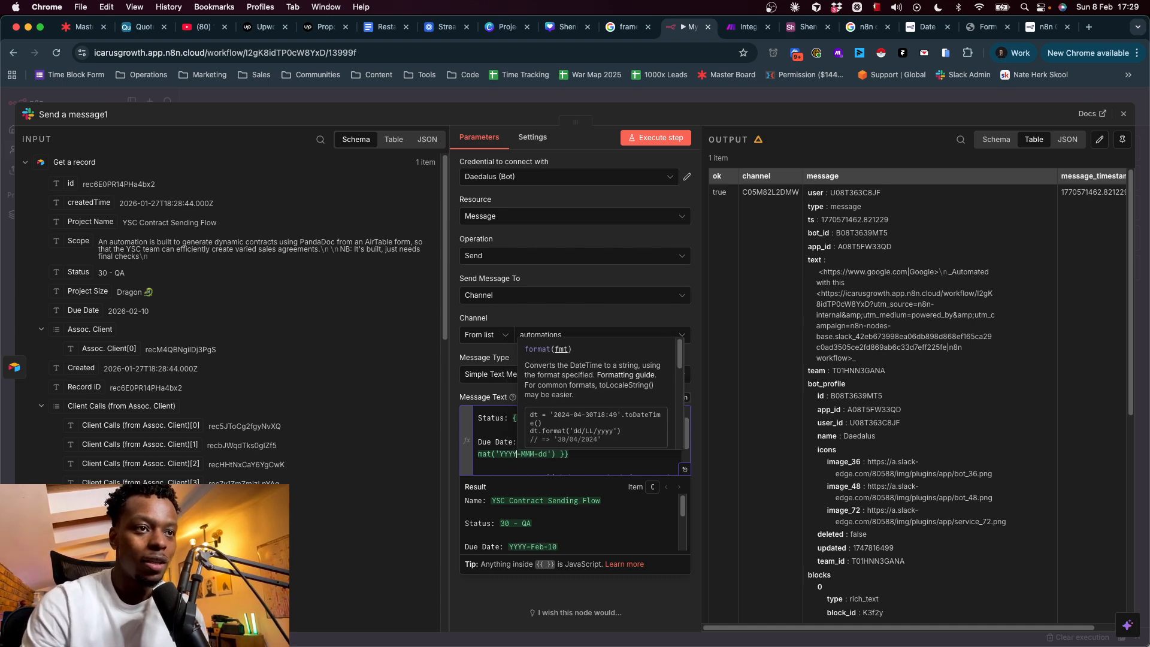
key(BackSpace)
text(yyyy)
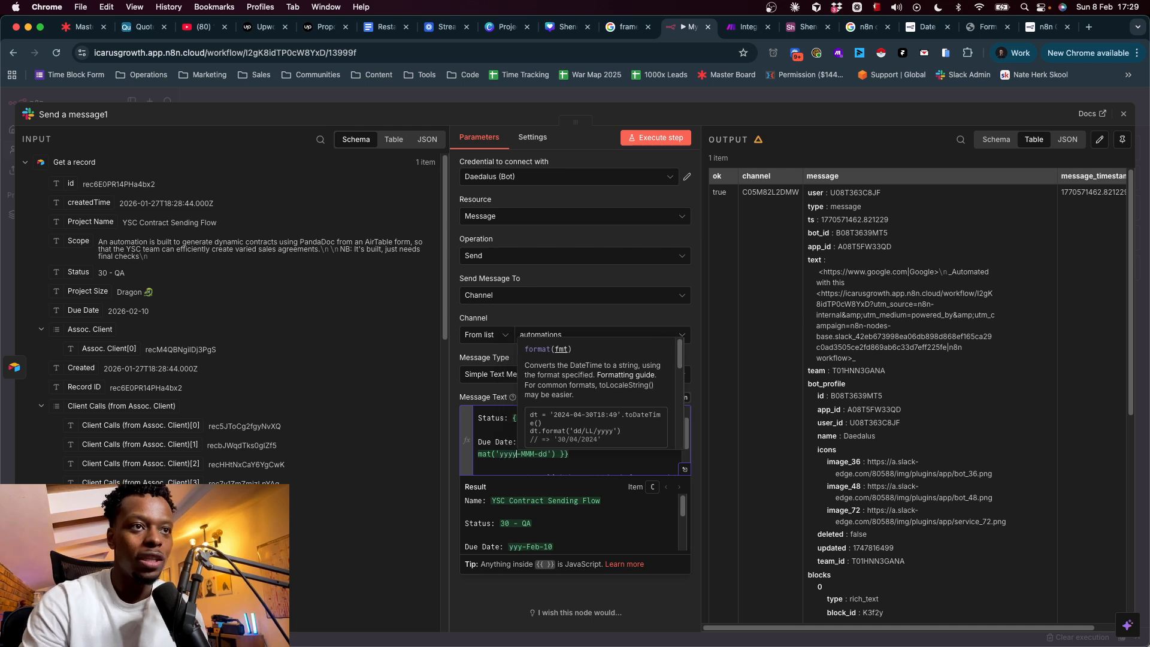
key(BackSpace)
key(BackSpace)
key(BackSpace)
key(BackSpace)
key(BackSpace)
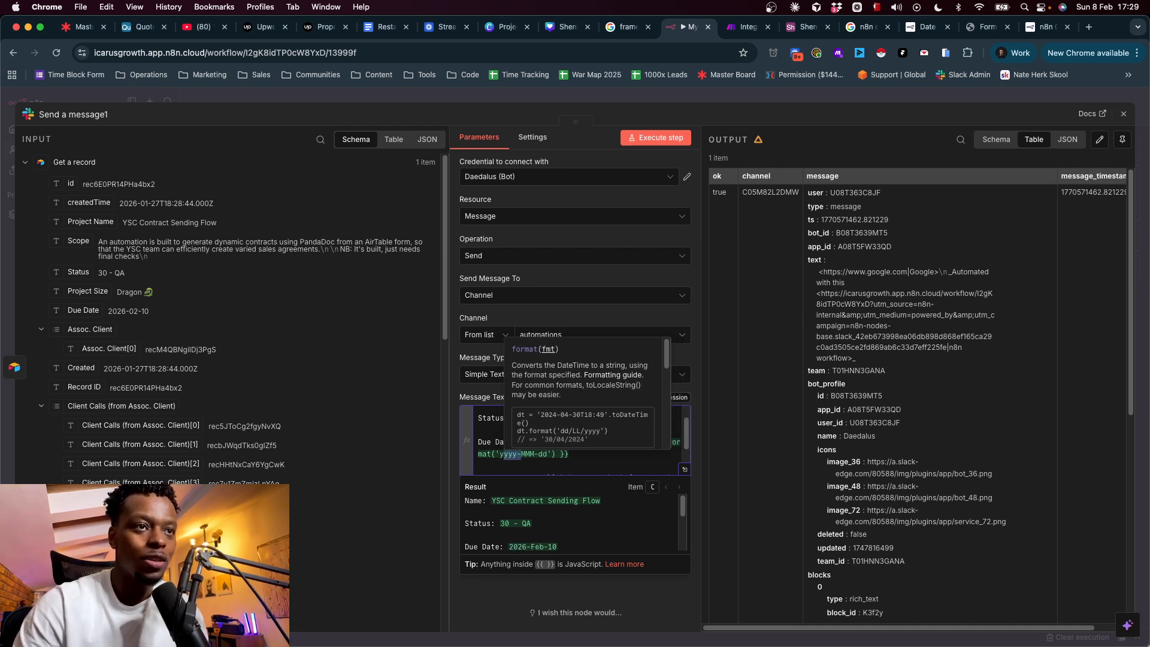
key(Right)
key(Right)
key(Right)
key(Right)
key(BackSpace)
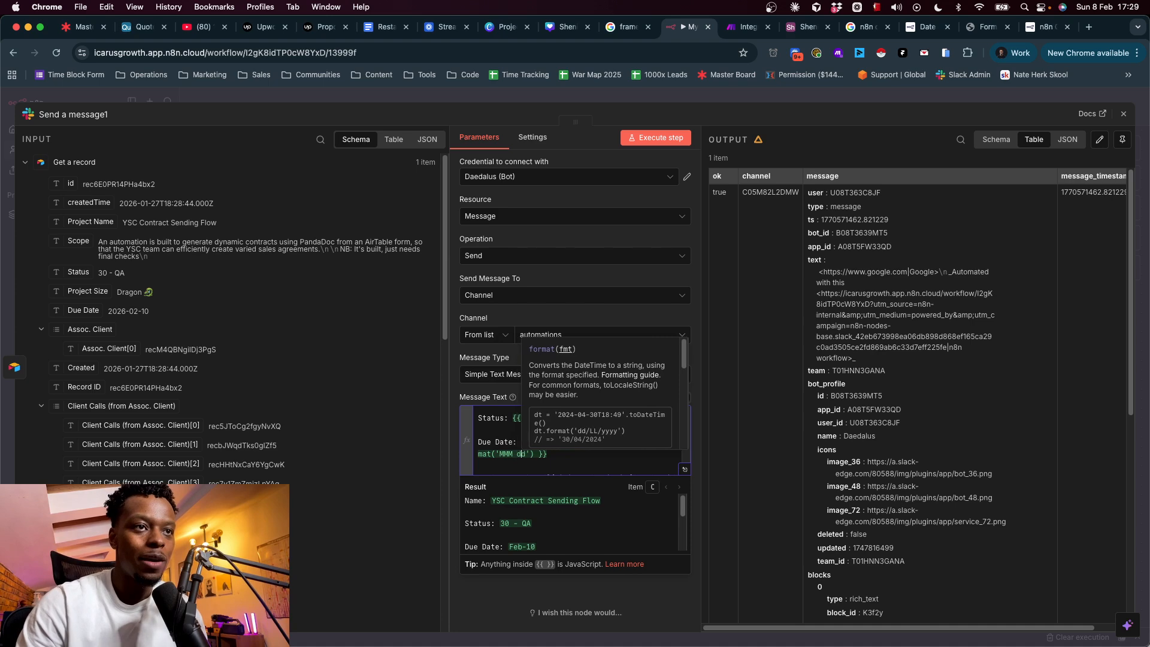
key(Right)
key(Right)
text(yy)
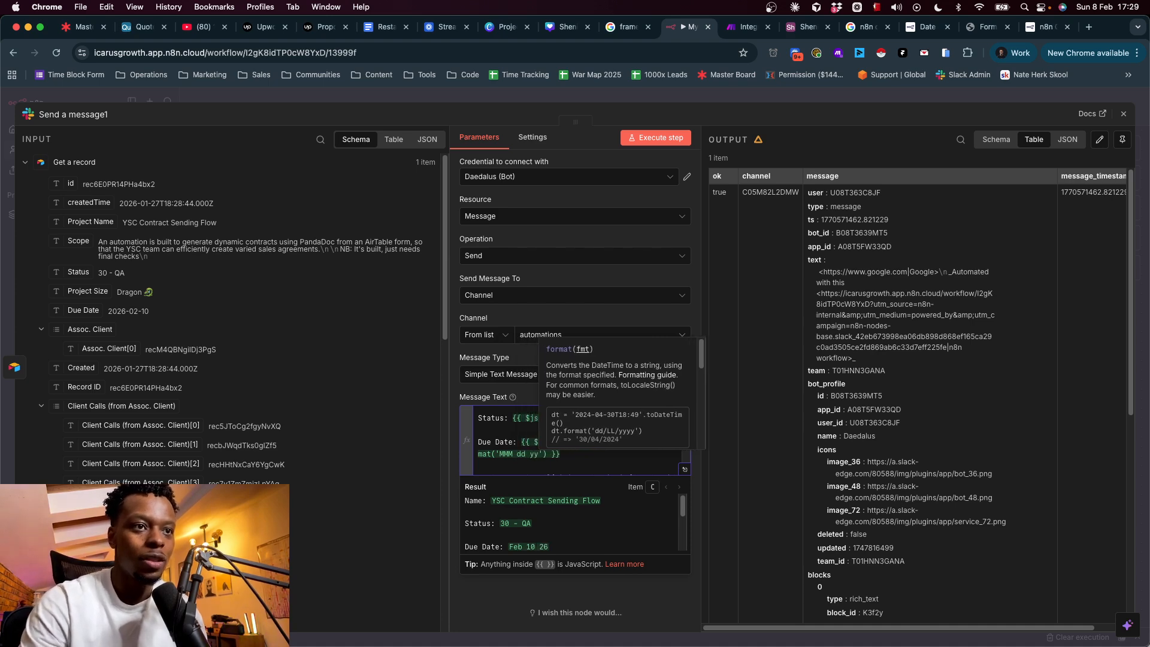
text(yy)
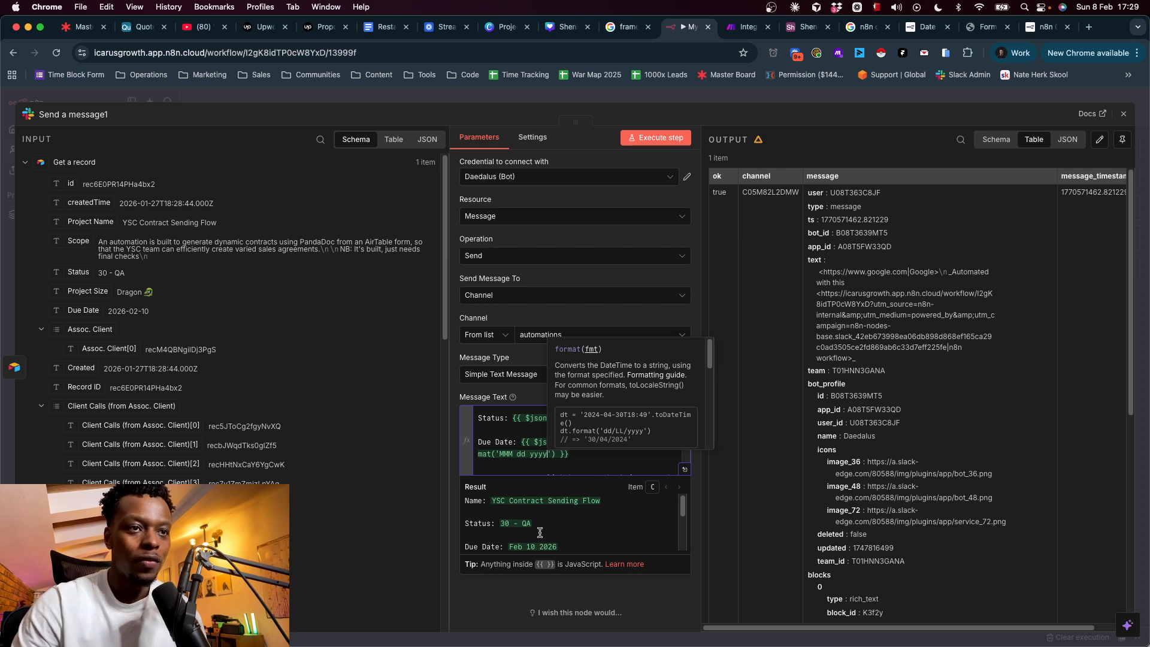
- Exit the expression editor and execute the Slack node to resend with the new due date
scroll(540, 532, down, 1)
click(581, 457)
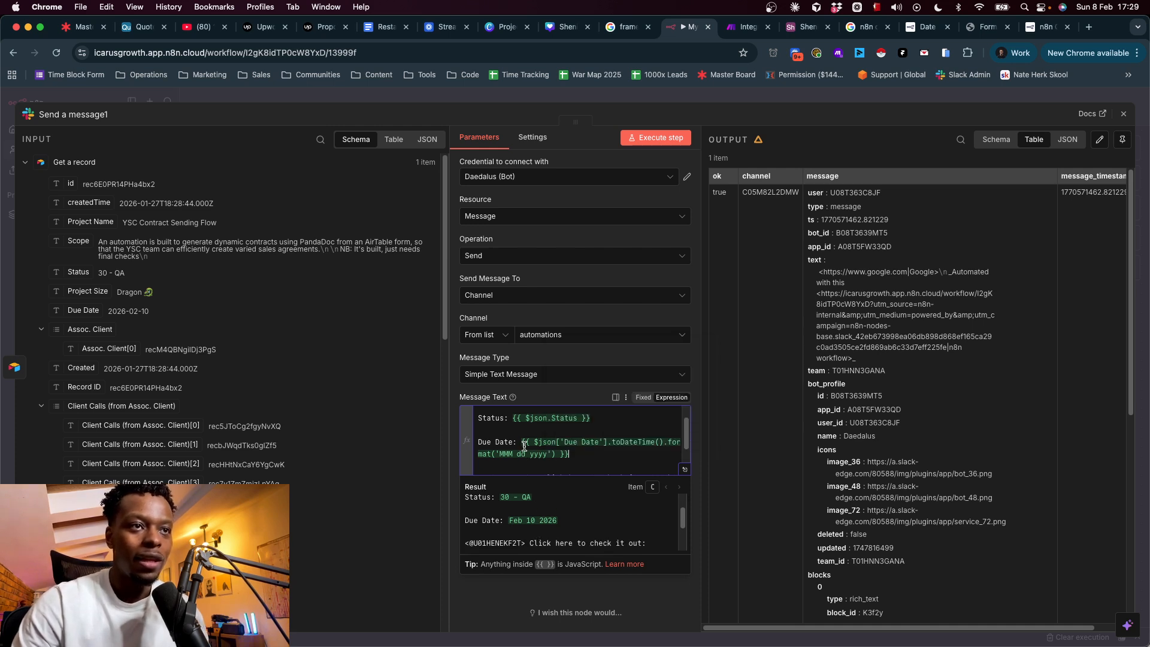
scroll(554, 457, up, 1)
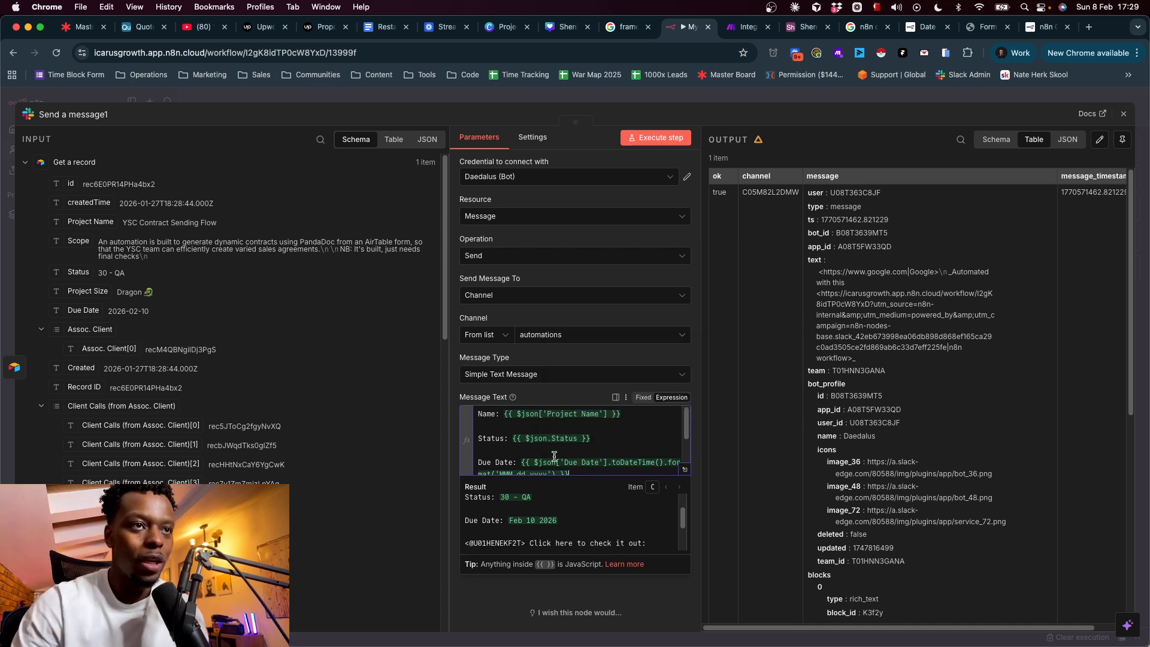
scroll(499, 433, down, 2)
scroll(557, 425, up, 2)
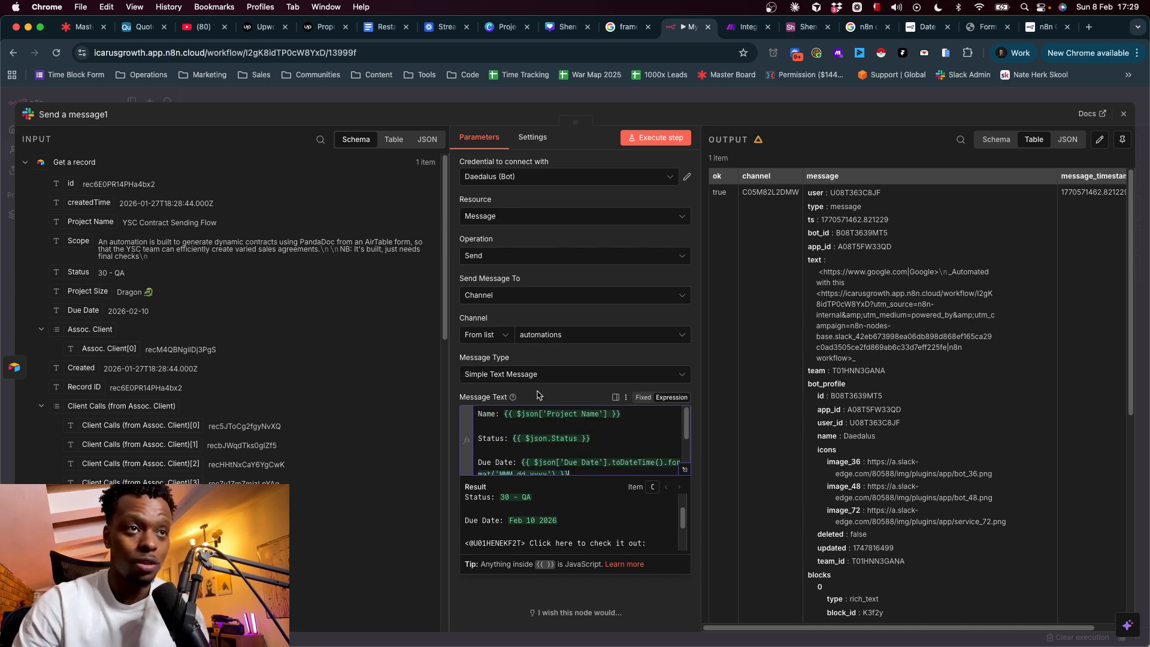
click(573, 390)
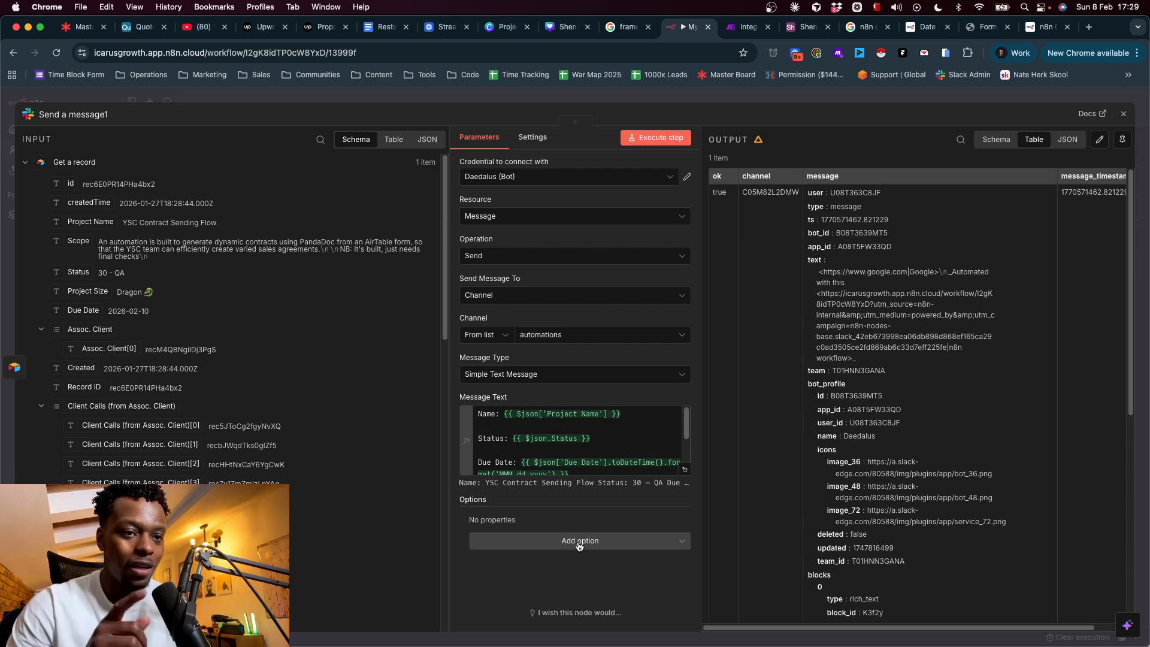
click(656, 138)
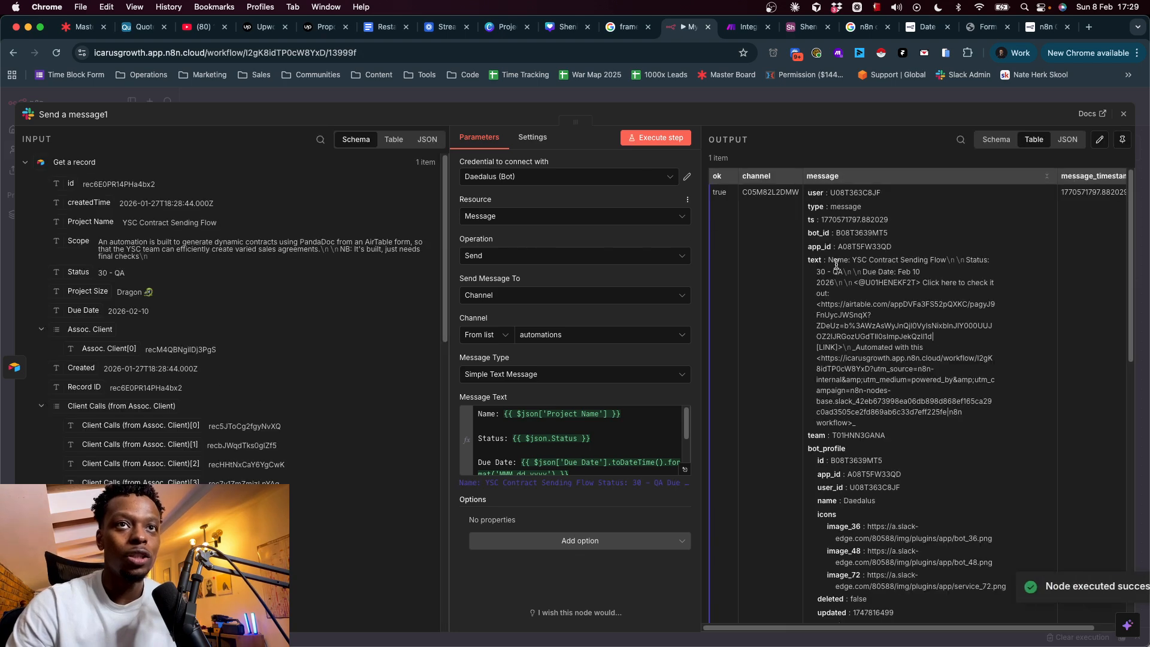
key(super+Tab)
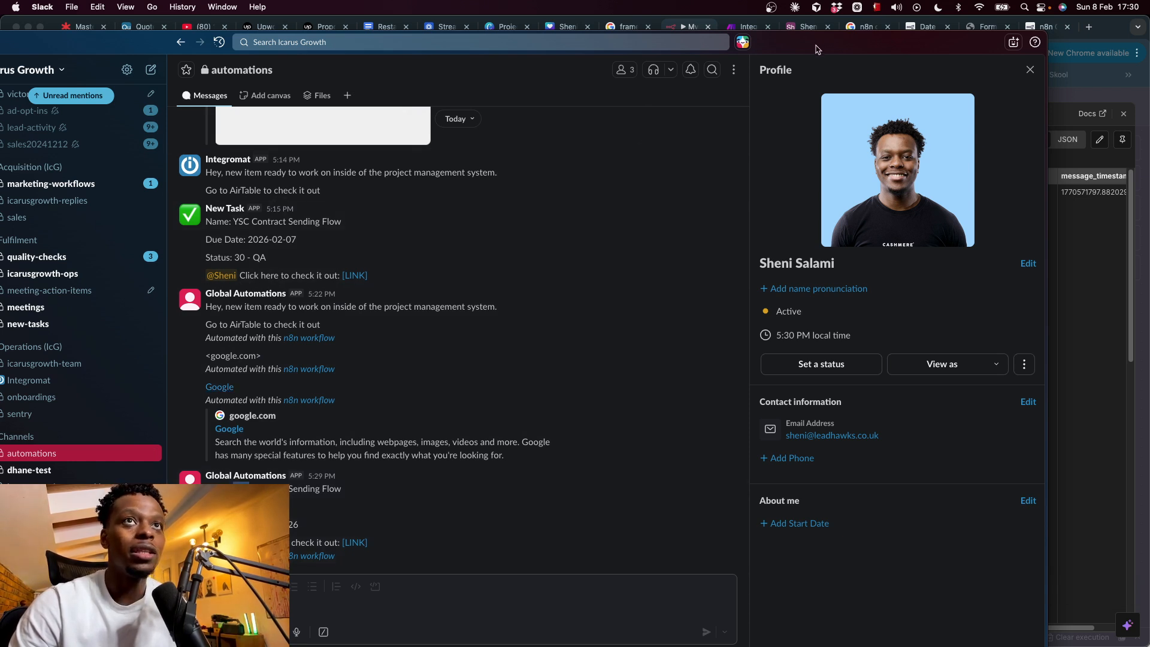
- Maximize Slack and check the new message's Name, Status and 'Due Date: Feb 10 2026' lines
drag(818, 49, 1002, 43)
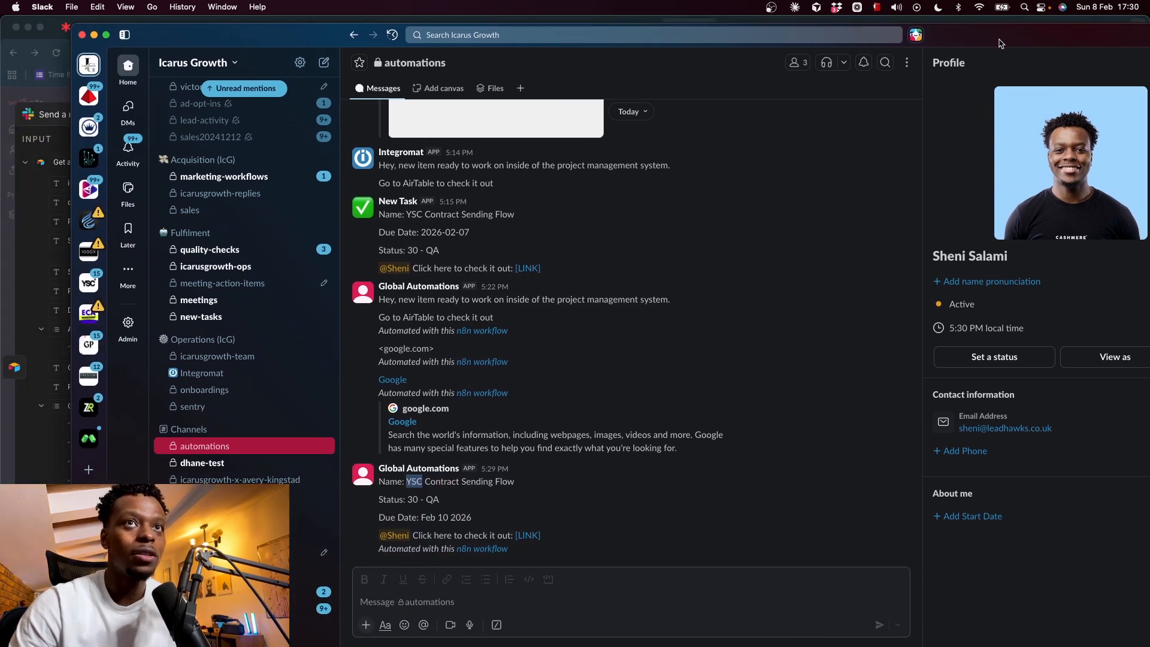
double_click(999, 43)
triple_click(324, 474)
double_click(330, 493)
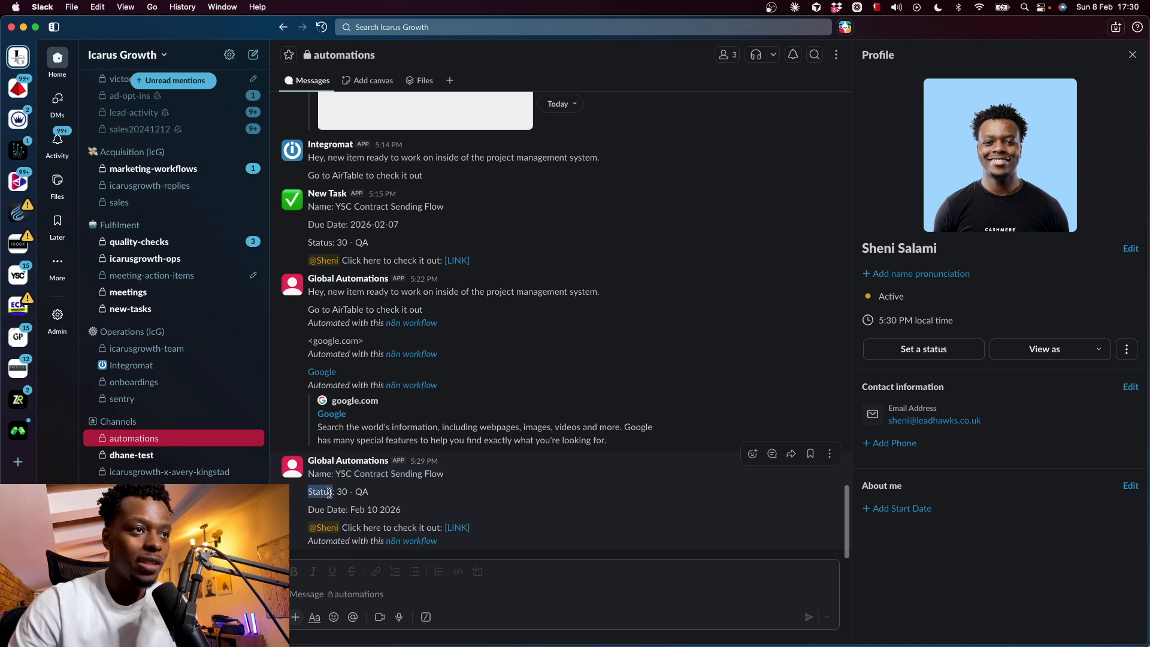
triple_click(336, 508)
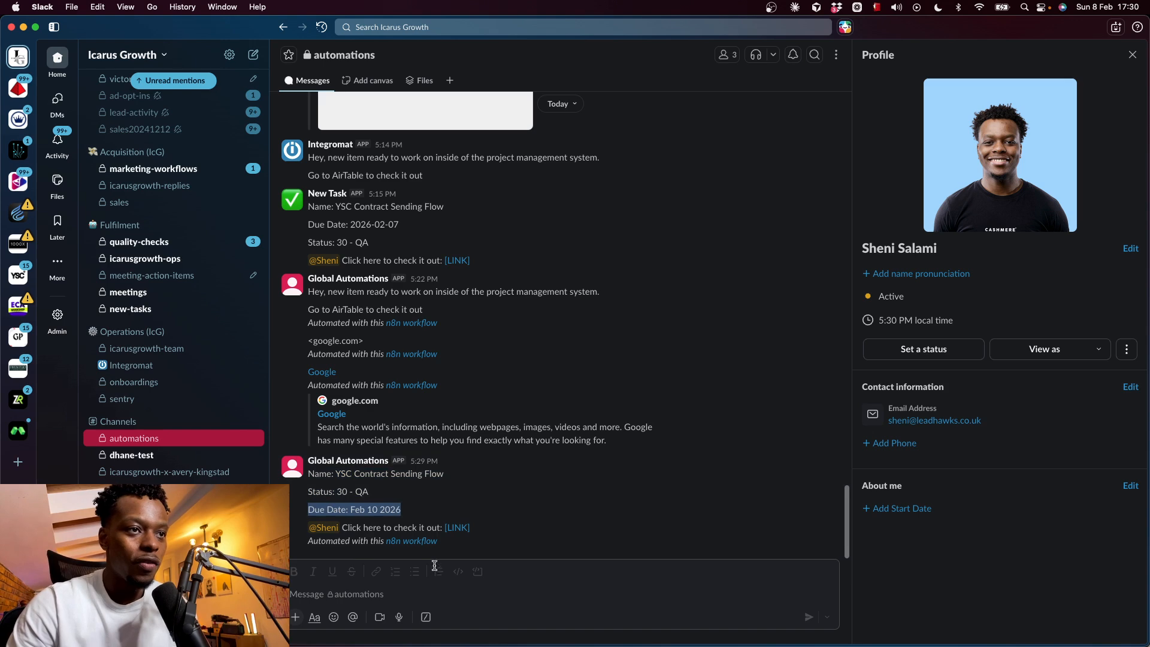
- Inspect the posting app's details and the 'Automated with this n8n workflow' footer, then return to n8n
click(349, 463)
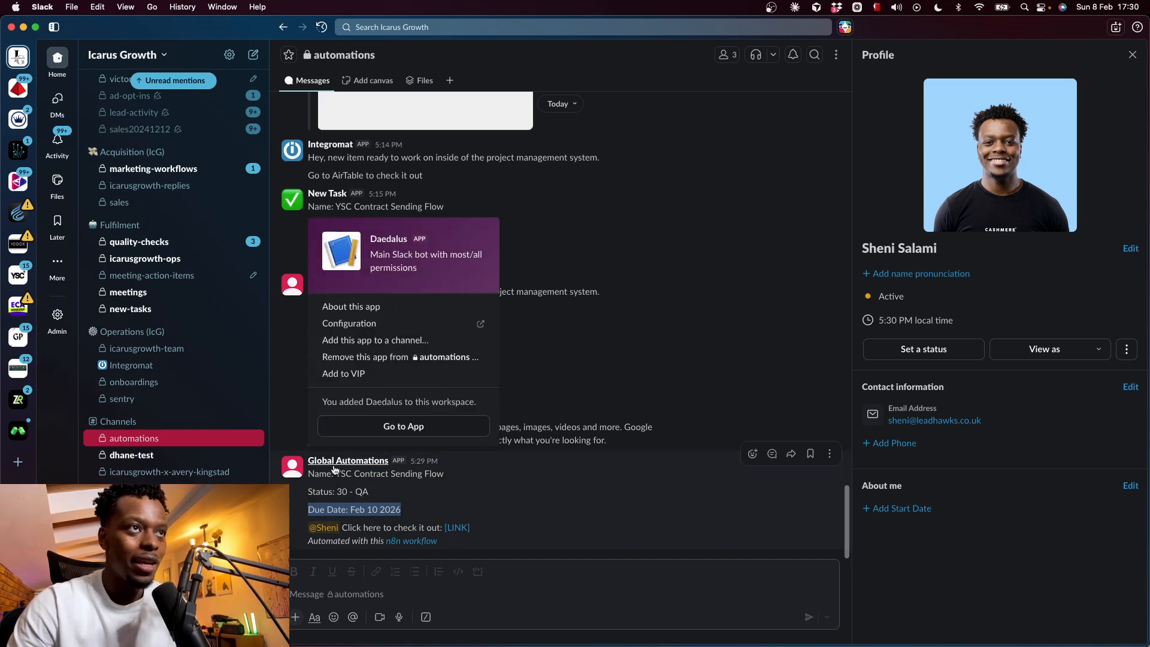
click(304, 476)
click(293, 479)
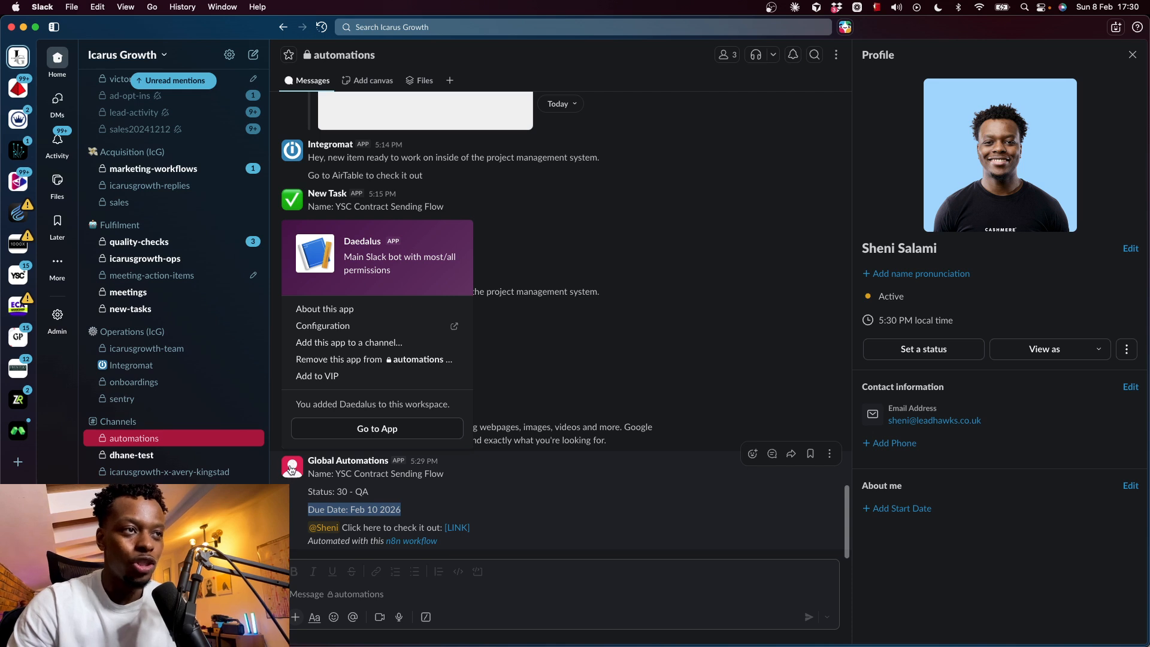
click(329, 541)
triple_click(329, 541)
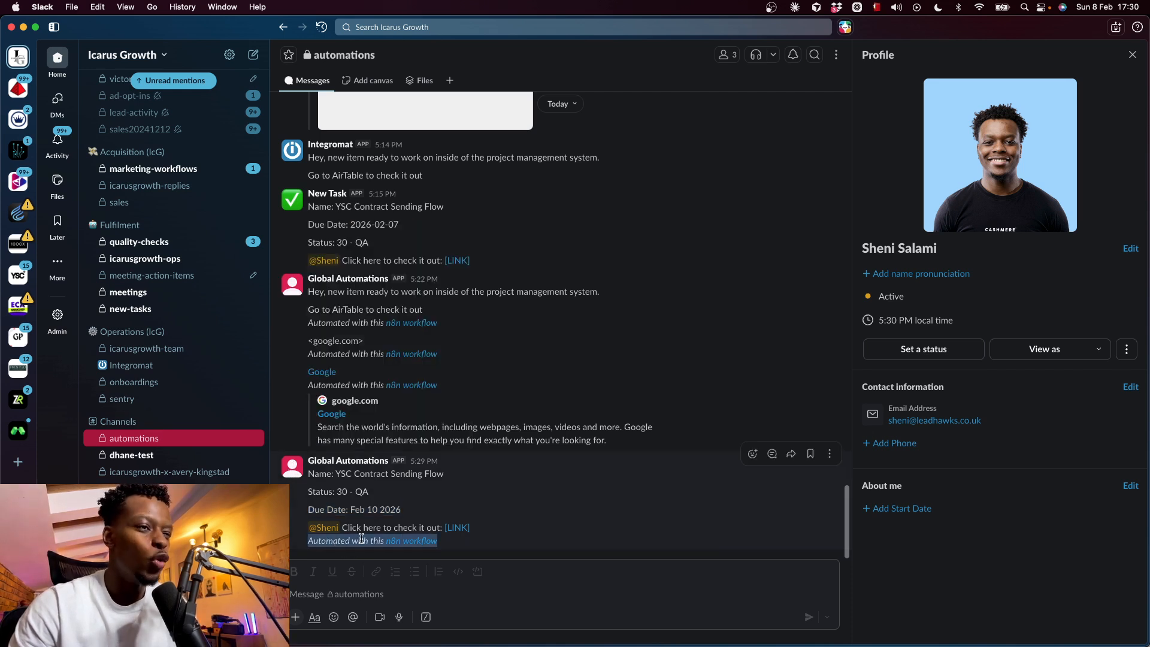
click(572, 508)
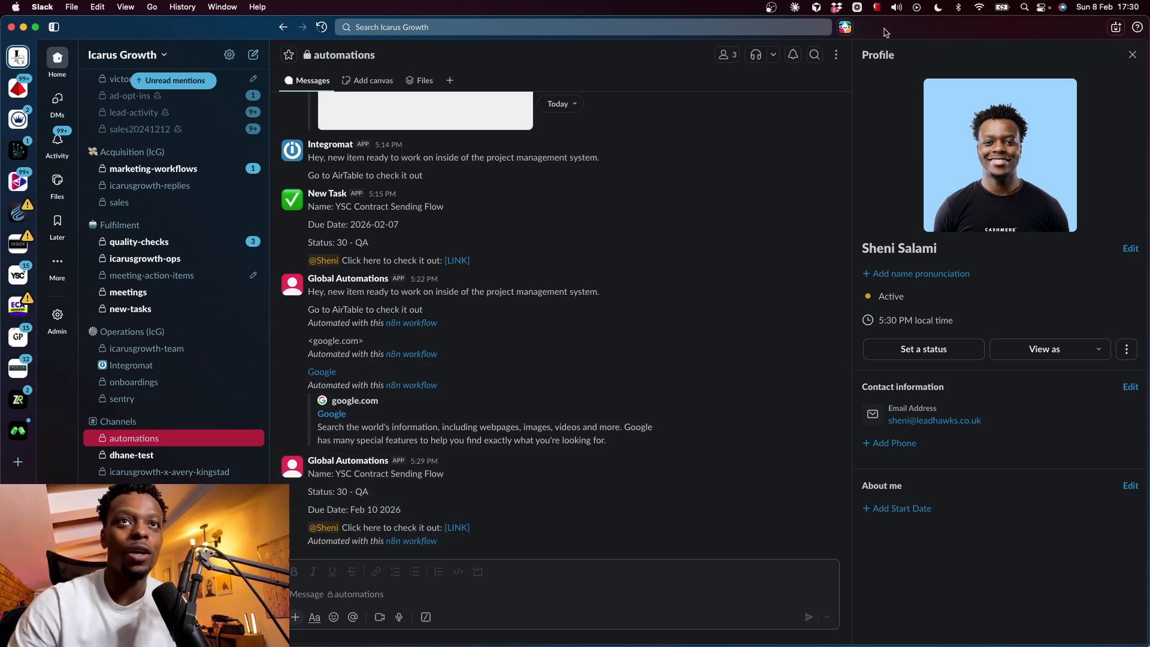
key(super+Tab)
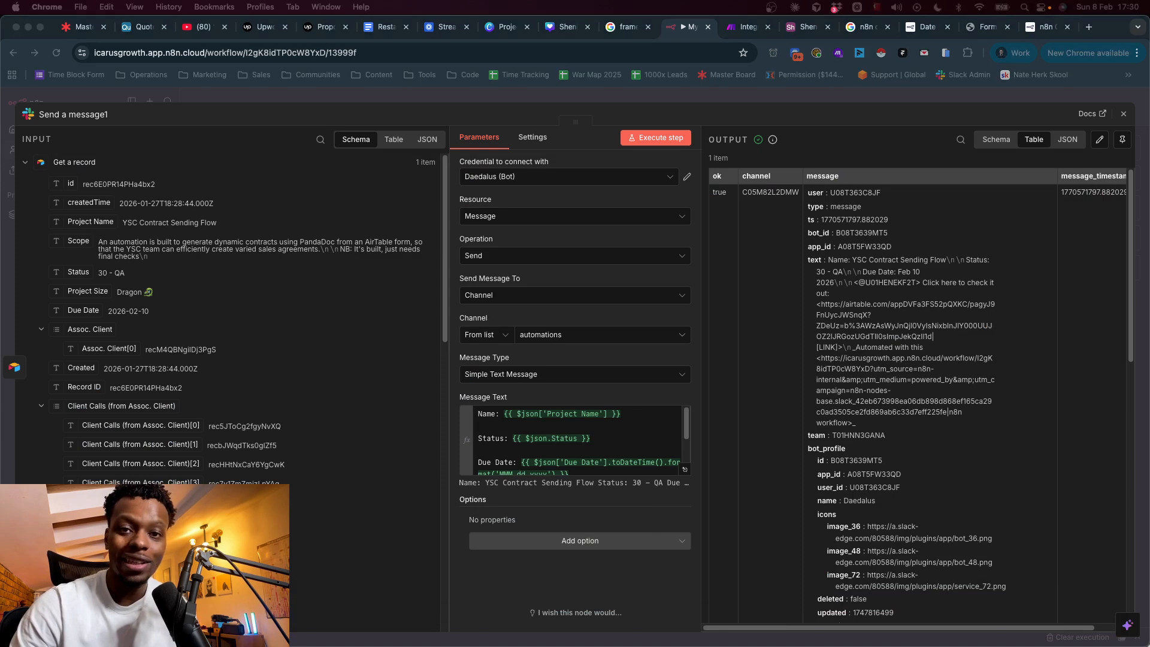
- Preview the extra message options list under Options without adding any
click(620, 501)
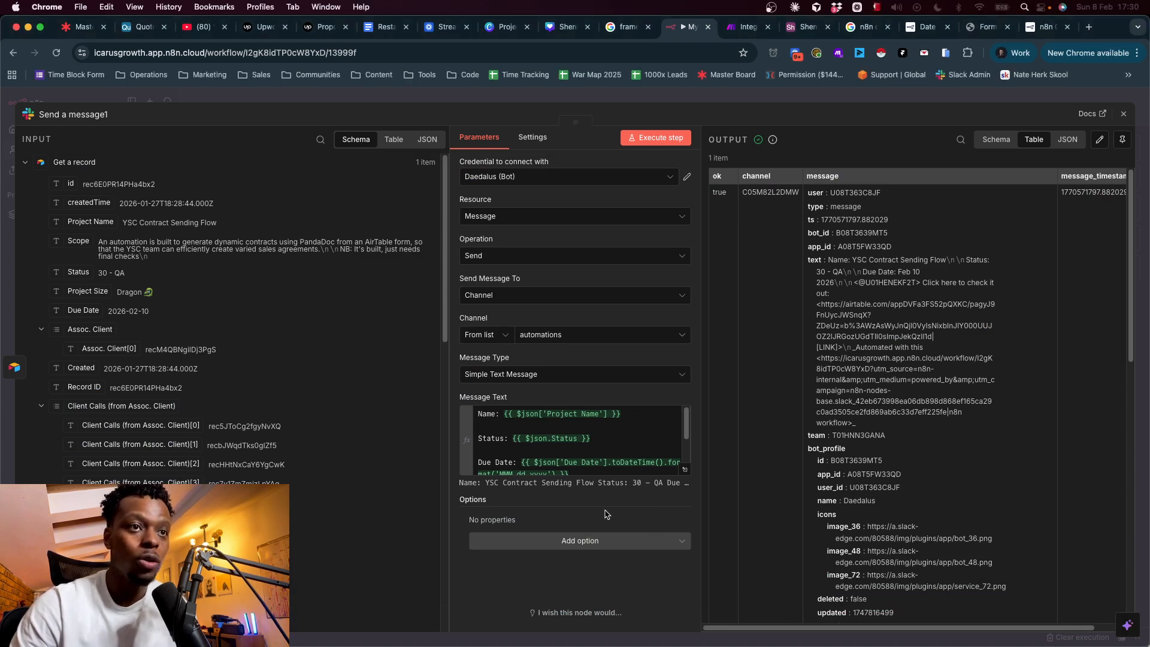
click(507, 545)
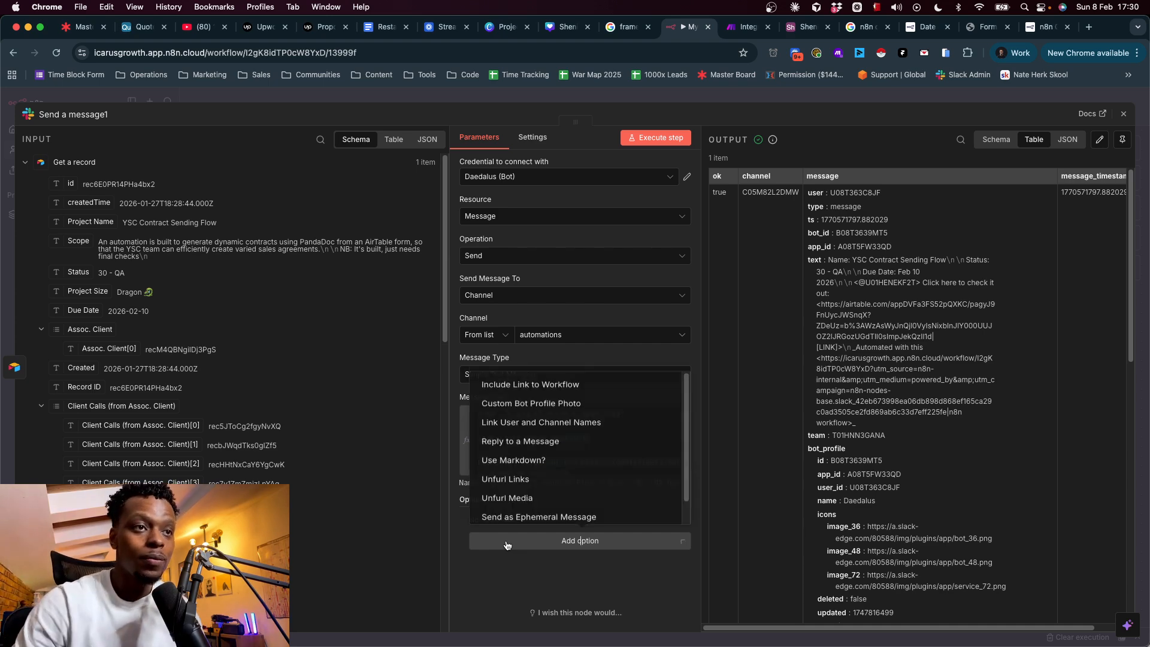
click(579, 541)
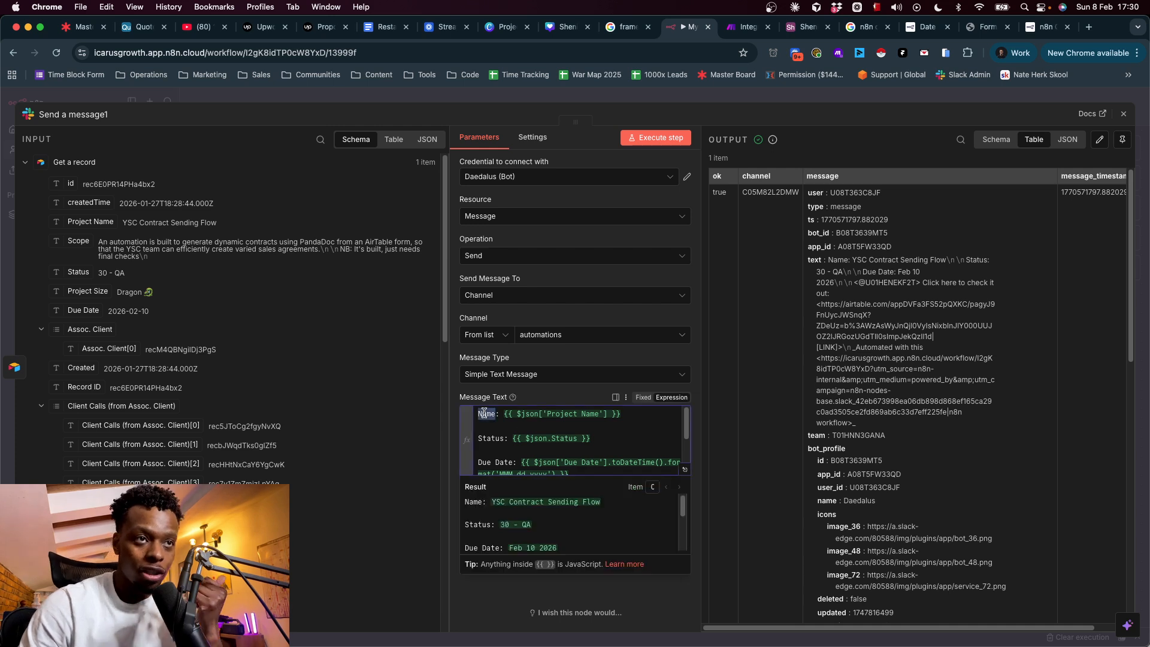
- Review the message text's user mention, 'Click here to check it out' link and Airtable markup
drag(483, 414, 593, 472)
scroll(560, 445, down, 3)
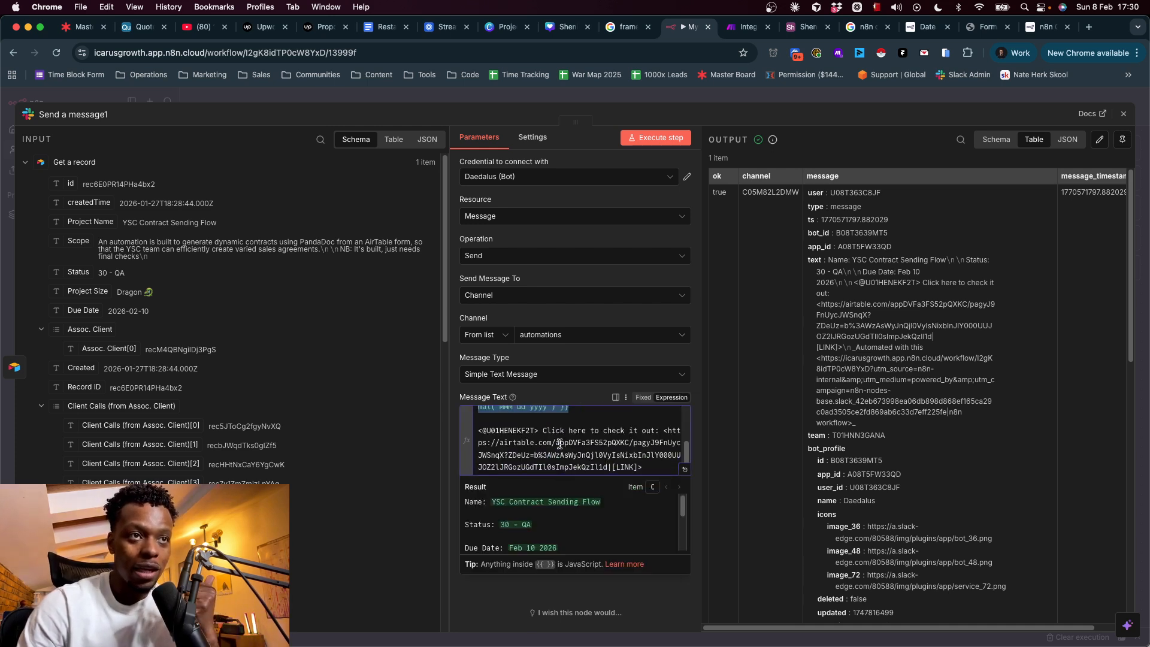
double_click(516, 432)
drag(543, 432, 634, 436)
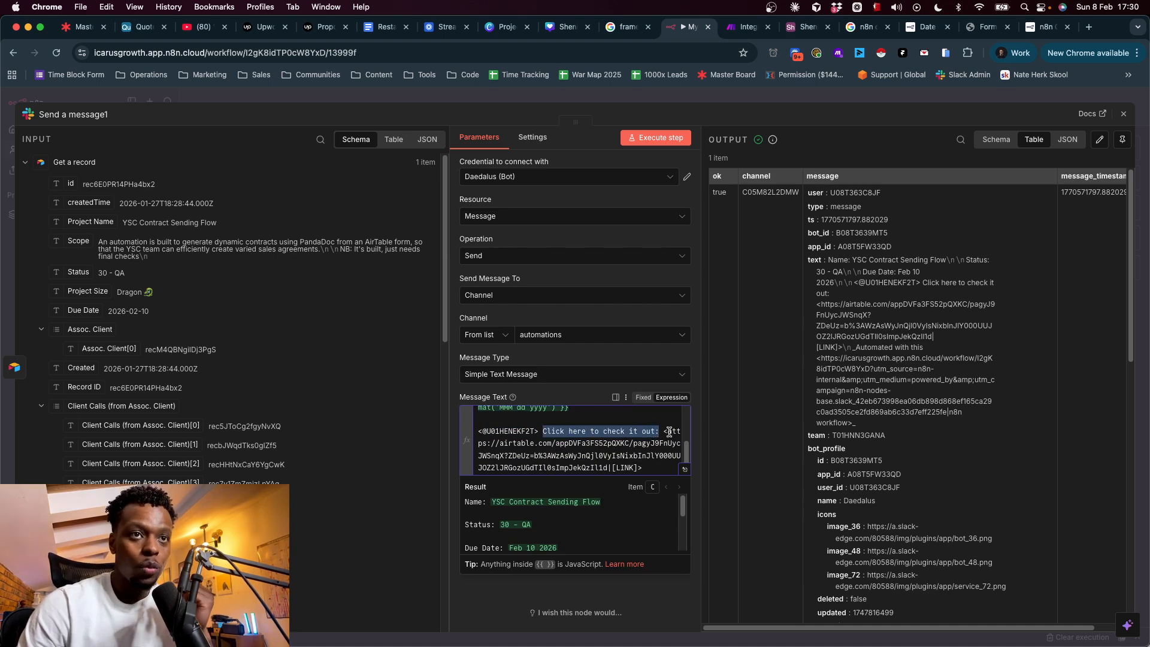
double_click(502, 432)
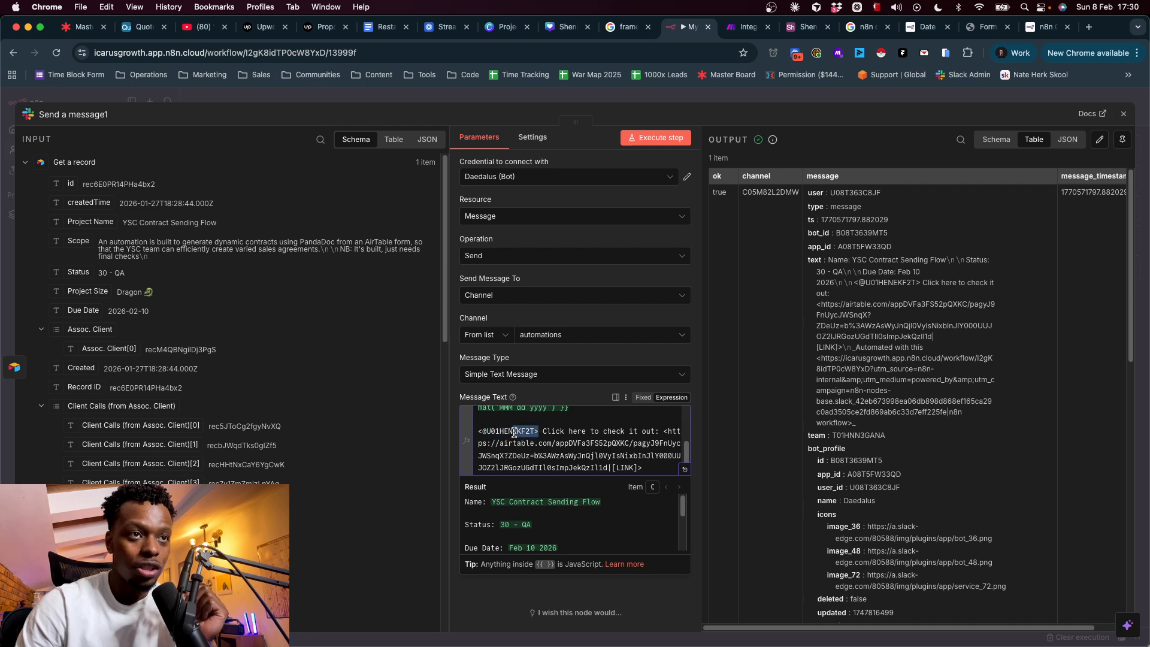
drag(664, 430, 669, 478)
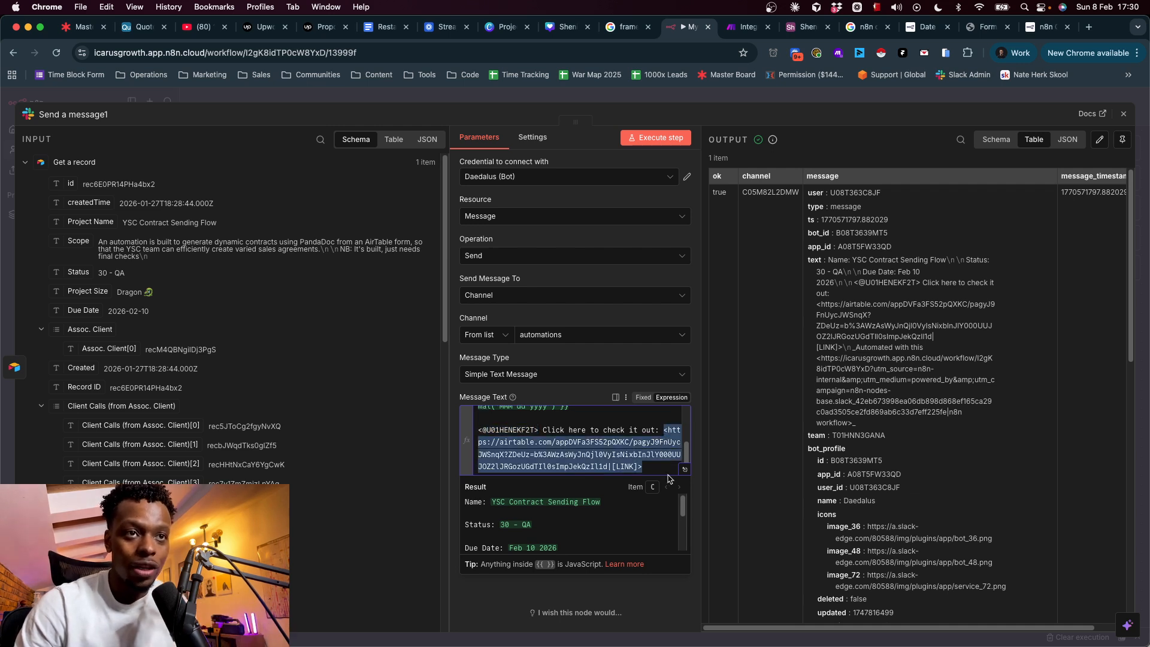
click(611, 456)
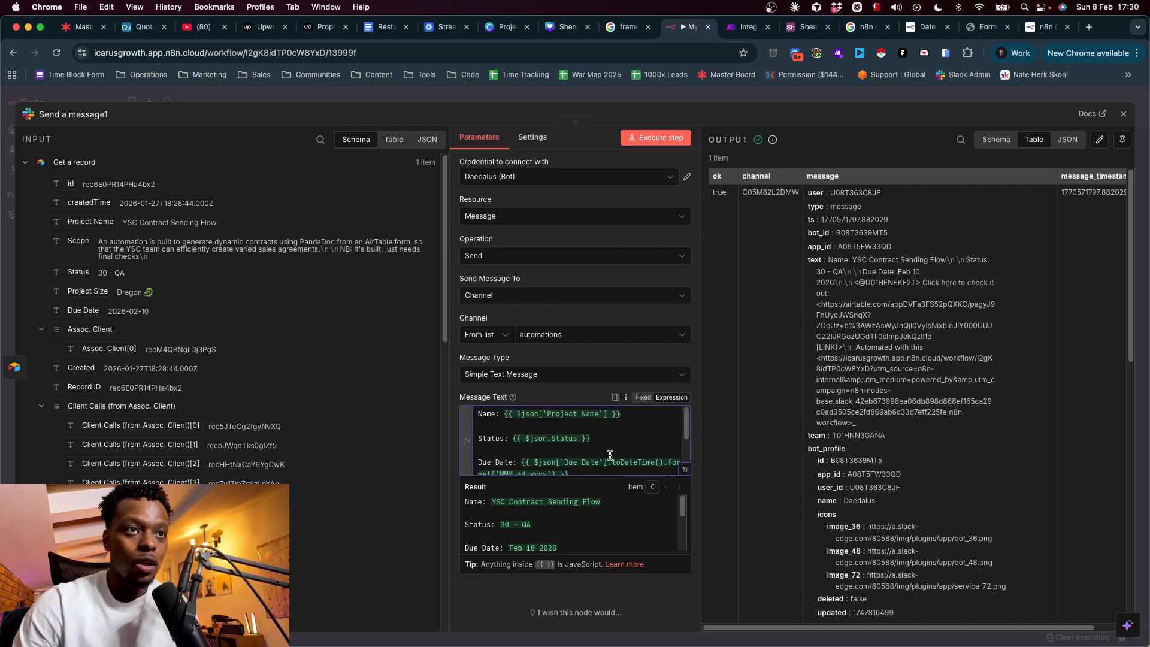
click(509, 589)
click(578, 541)
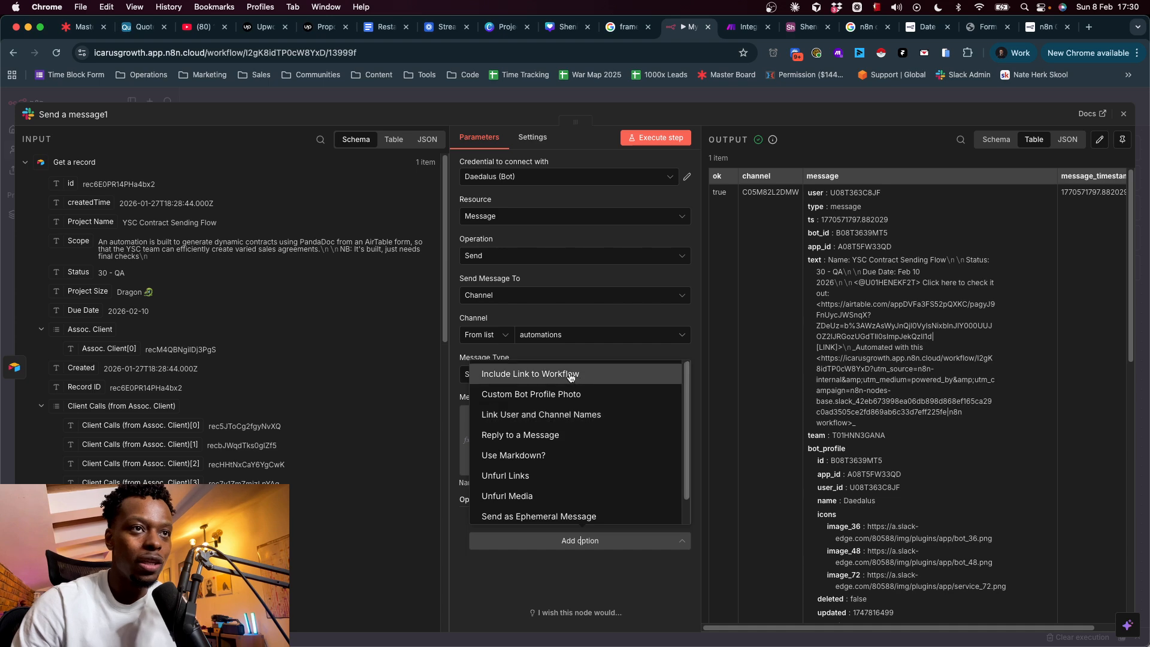
- Add the Include Link to Workflow and Link User and Channel Names options
click(549, 381)
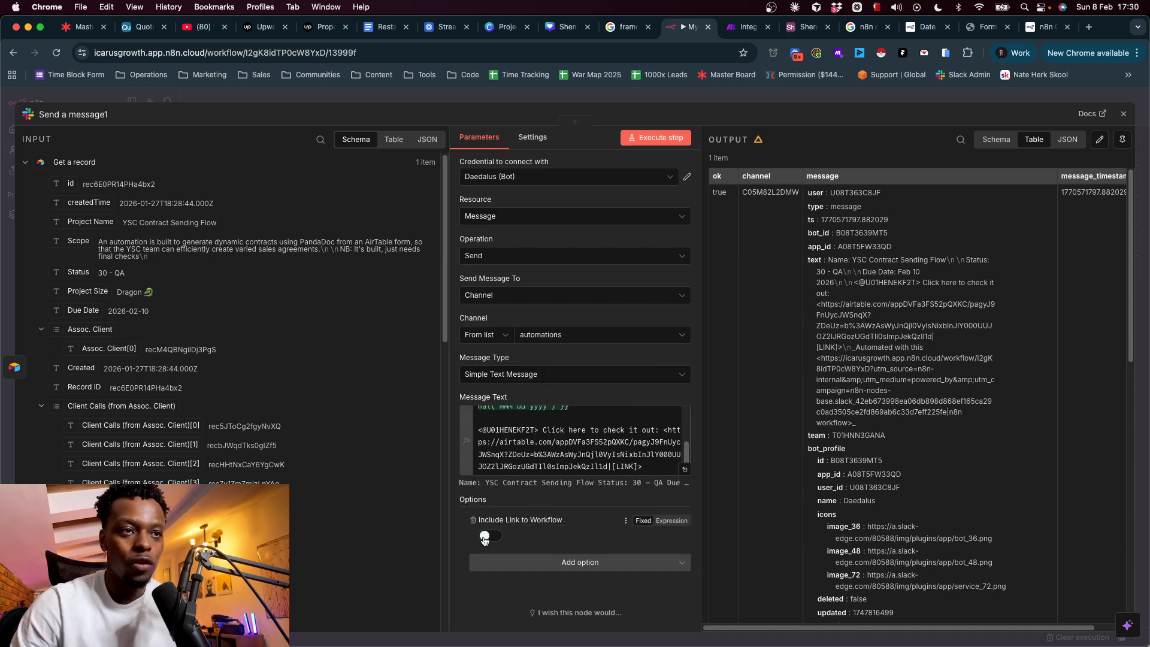
click(557, 564)
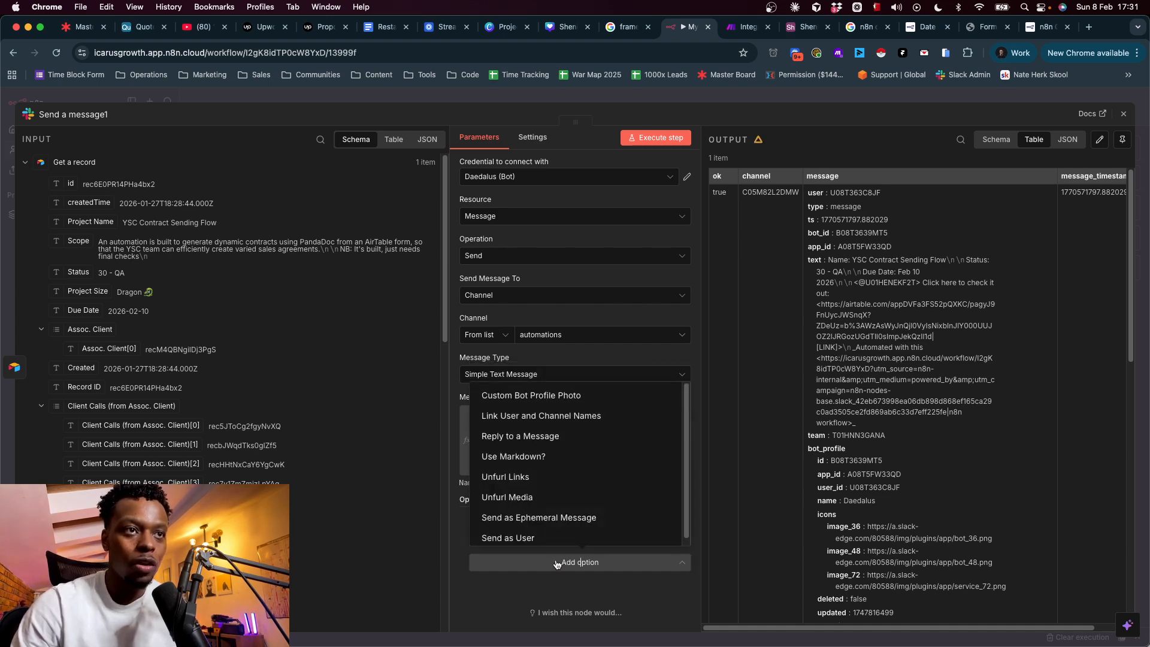
click(555, 417)
scroll(510, 586, down, 1)
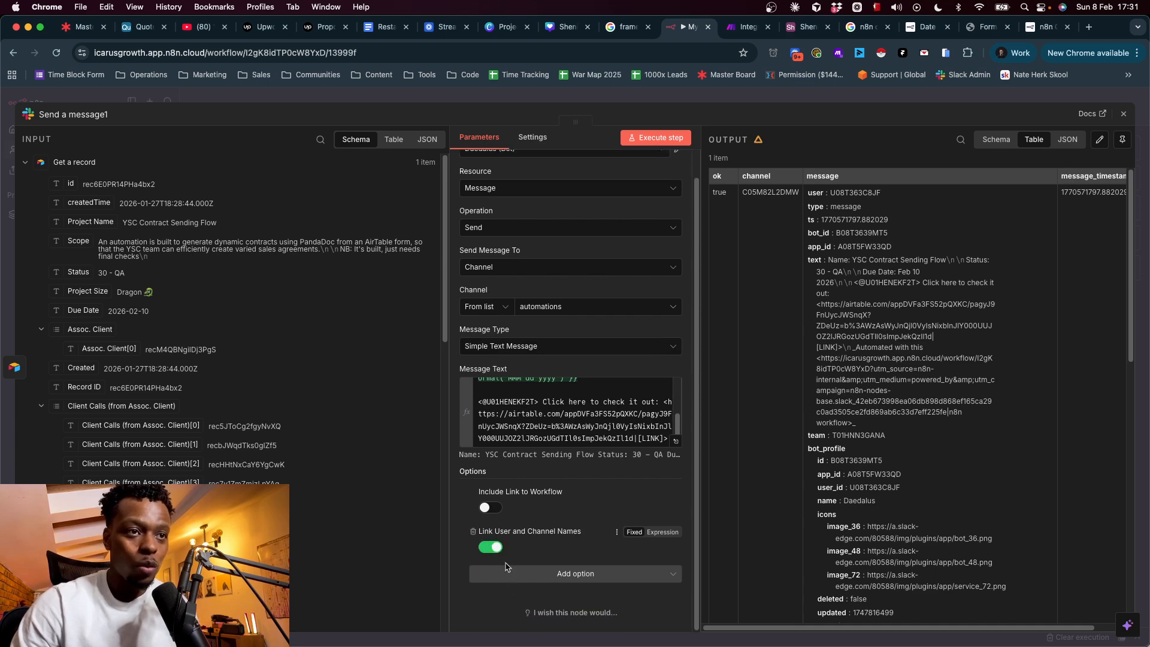
- Add the Send as User option (New Task) and the Unfurl Media option
click(572, 575)
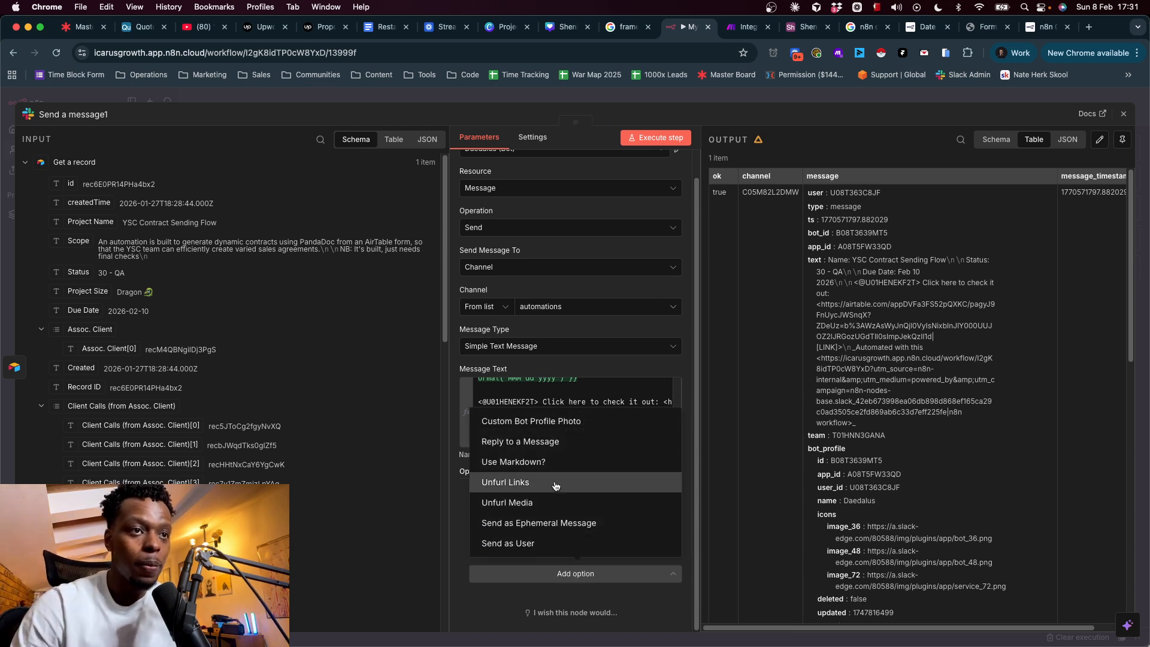
click(554, 544)
scroll(513, 544, down, 1)
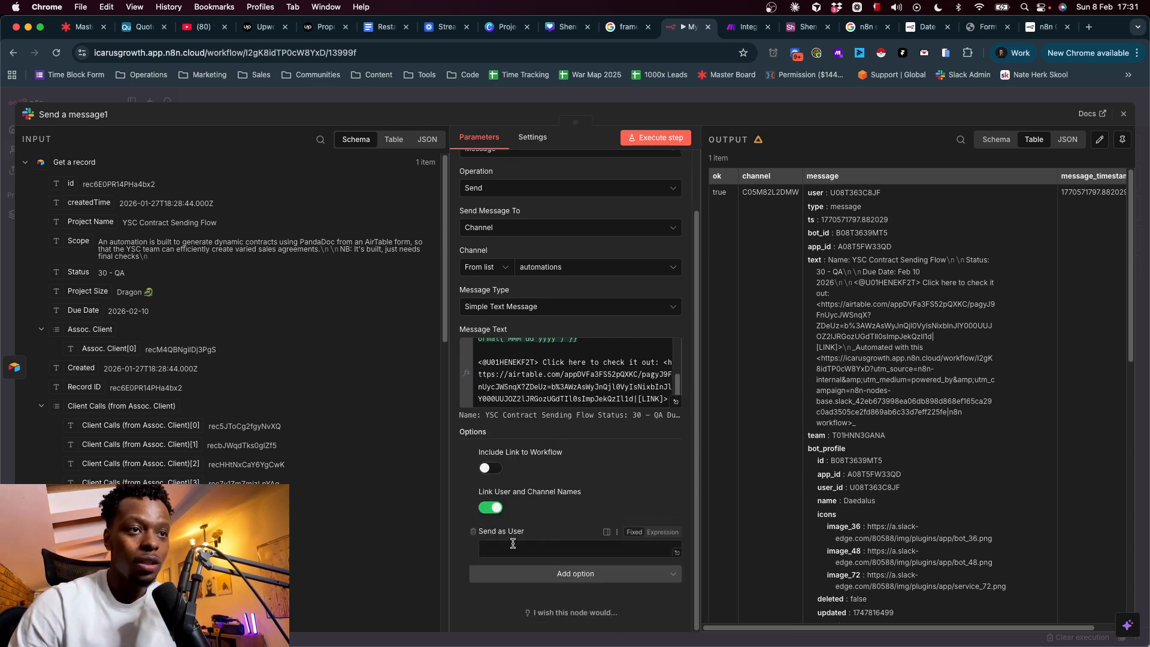
click(579, 575)
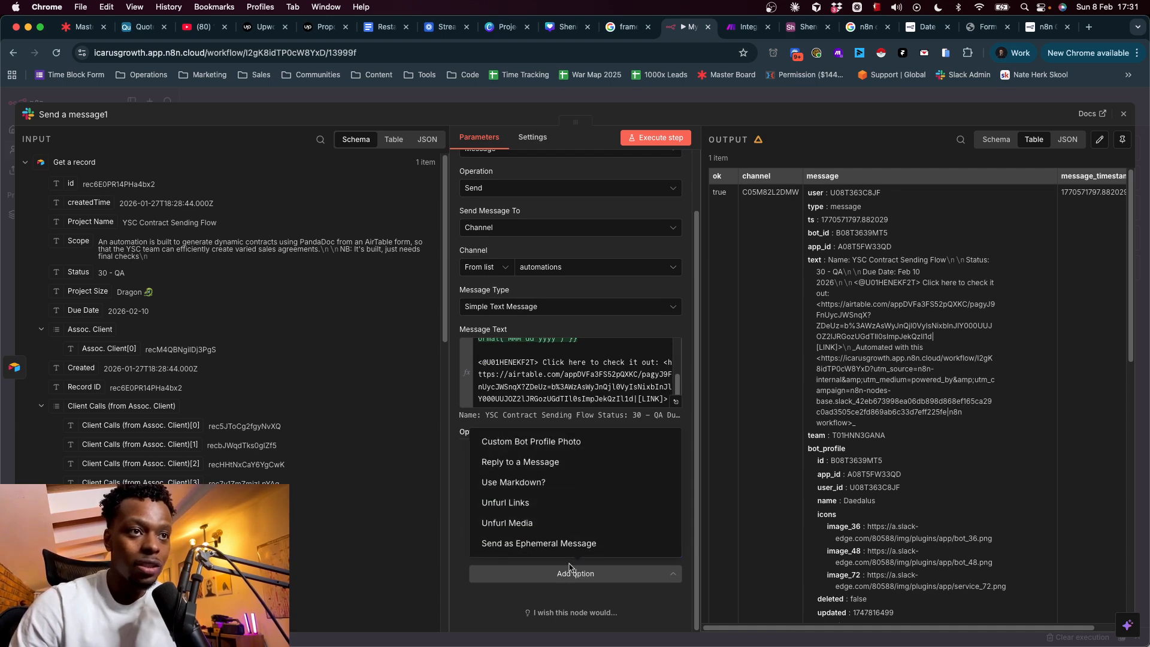
click(510, 622)
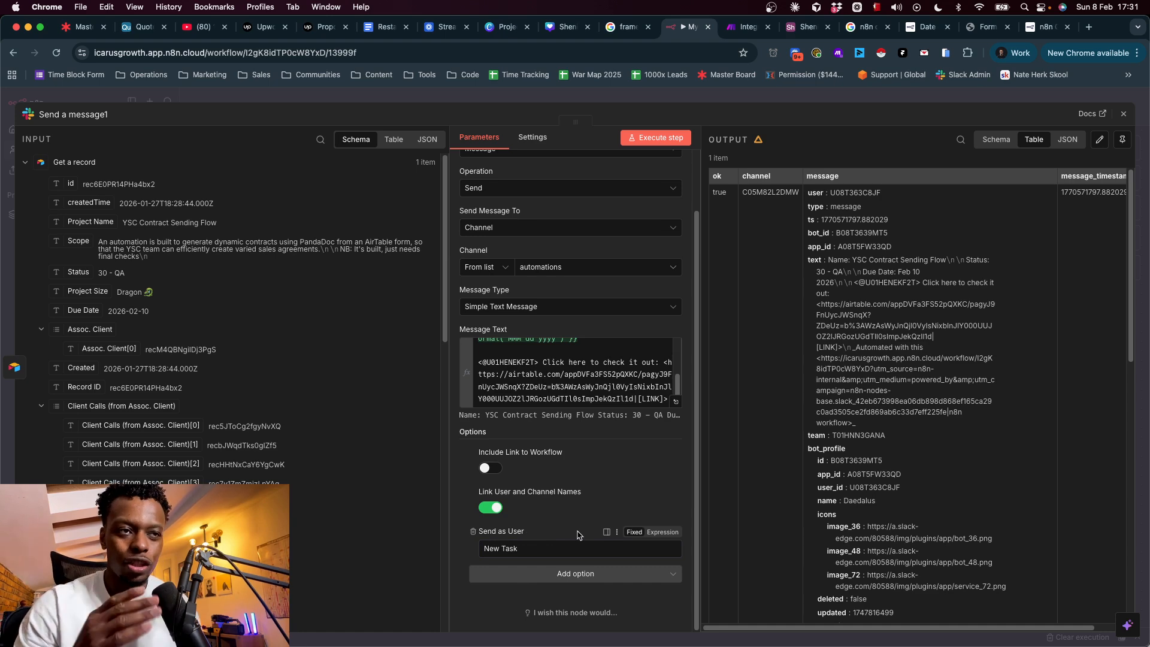
click(575, 572)
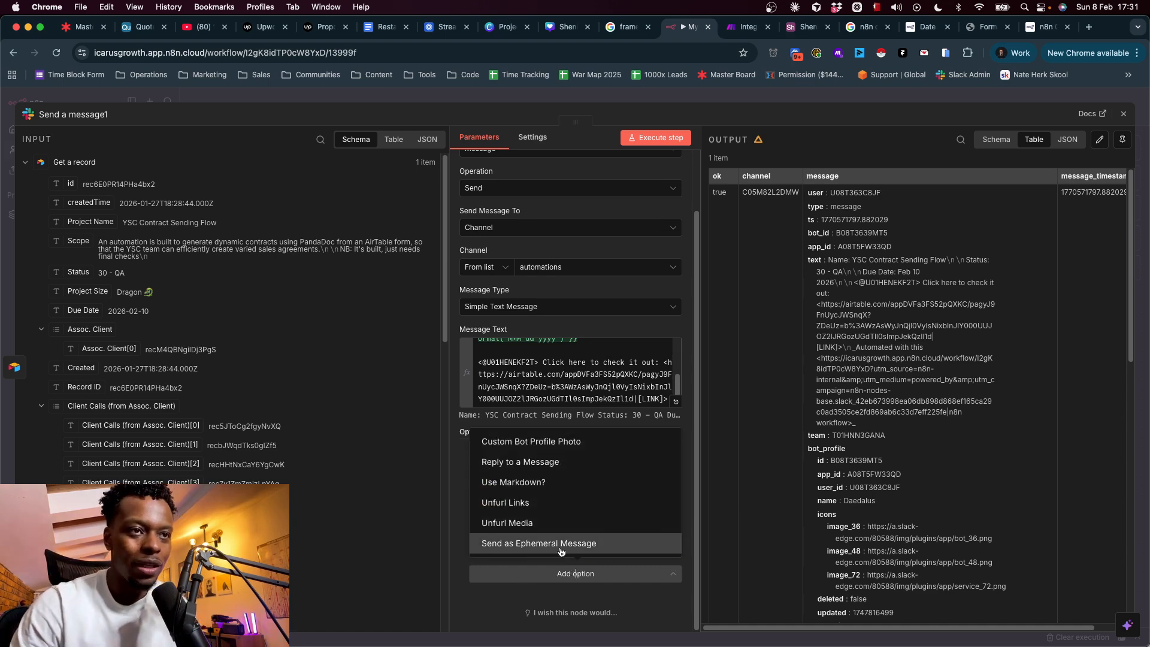
click(524, 523)
scroll(590, 539, down, 1)
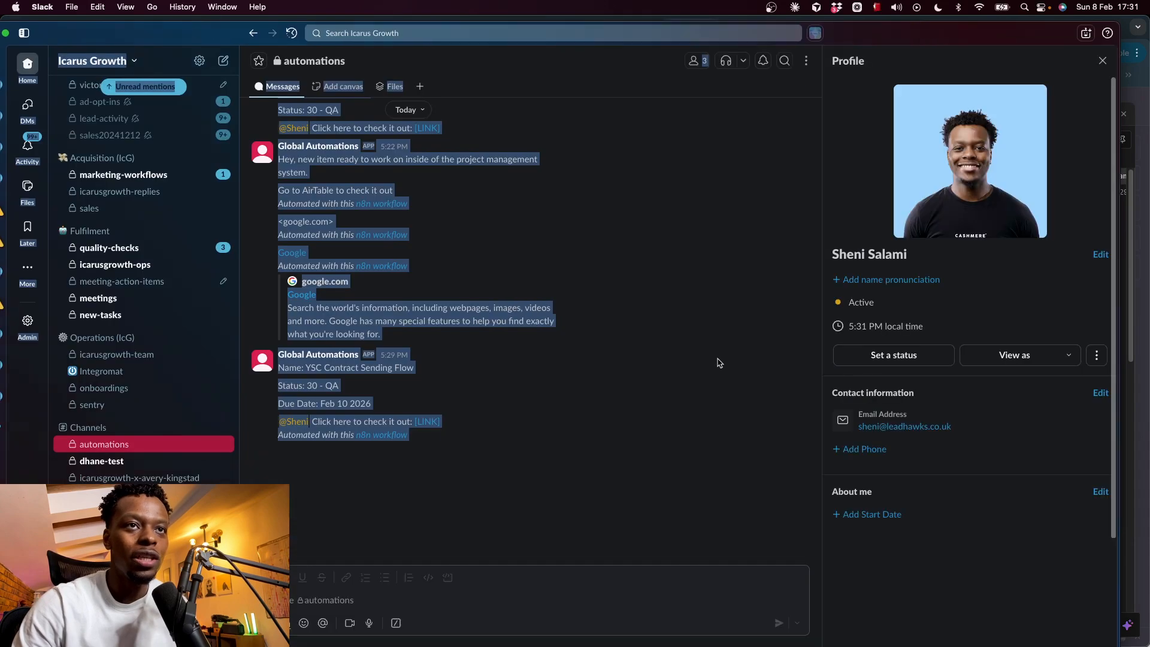
- Remove the Airtable link preview from the earlier #automations message, confirming the removal
click(542, 385)
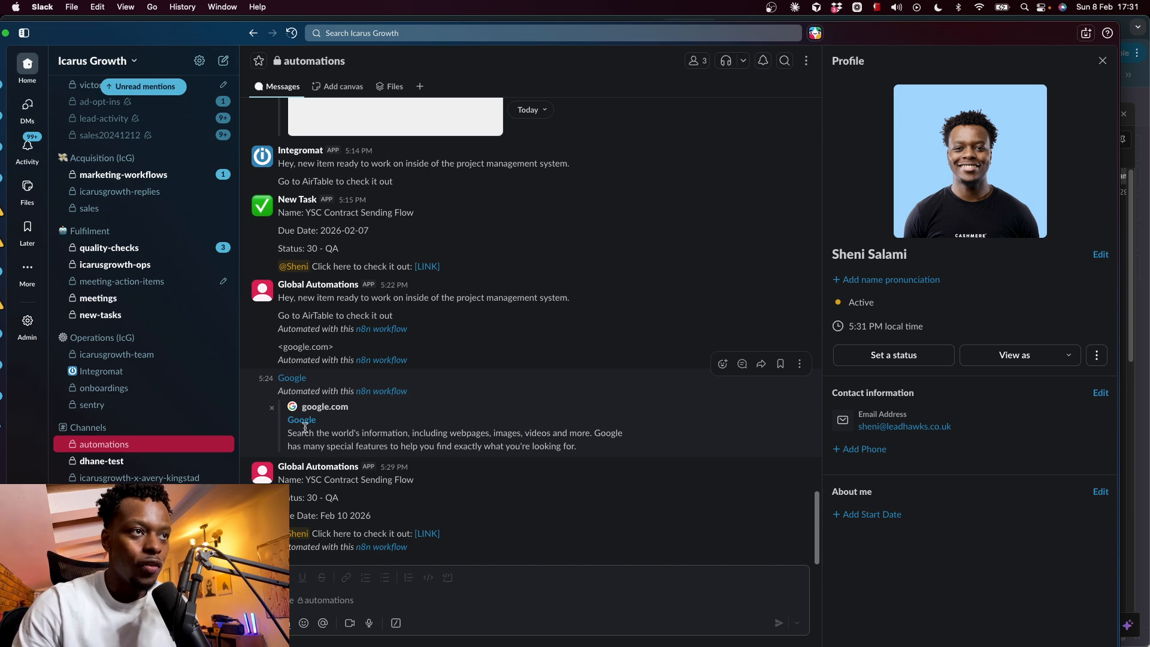
scroll(302, 424, up, 10)
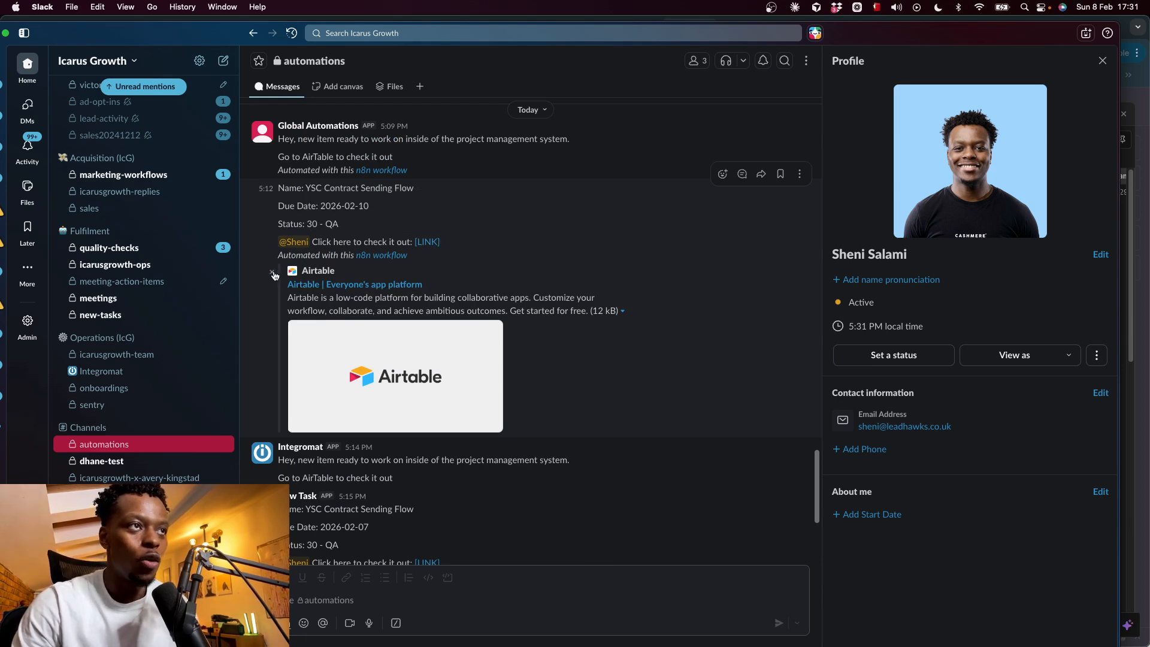
click(273, 275)
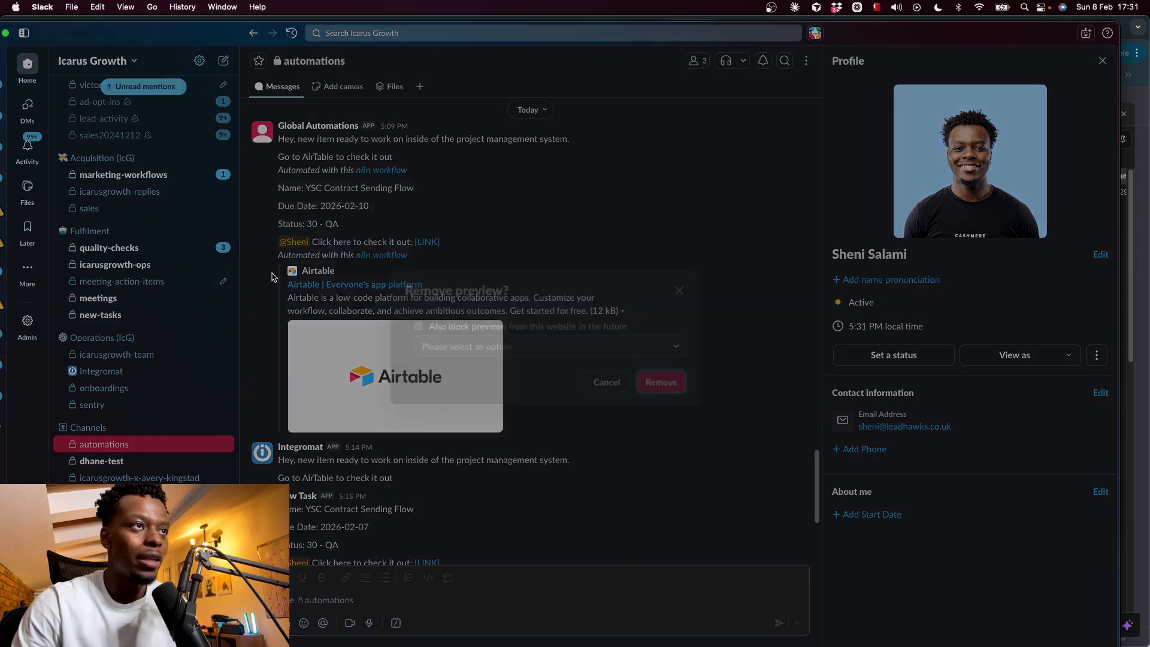
click(662, 382)
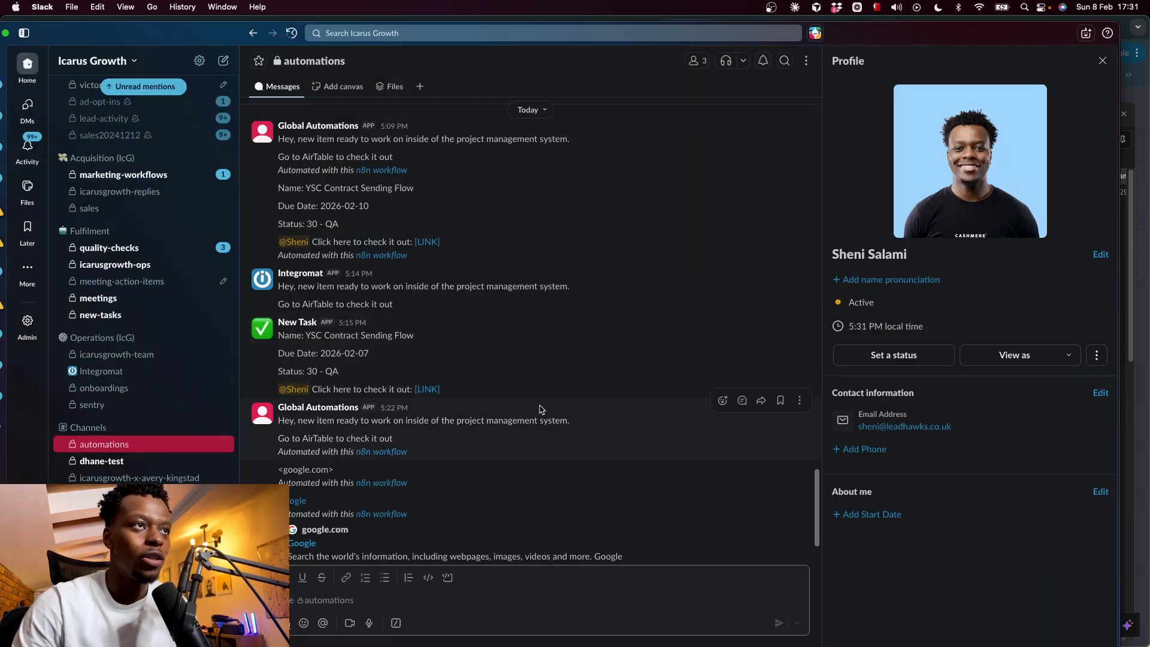
scroll(541, 410, down, 3)
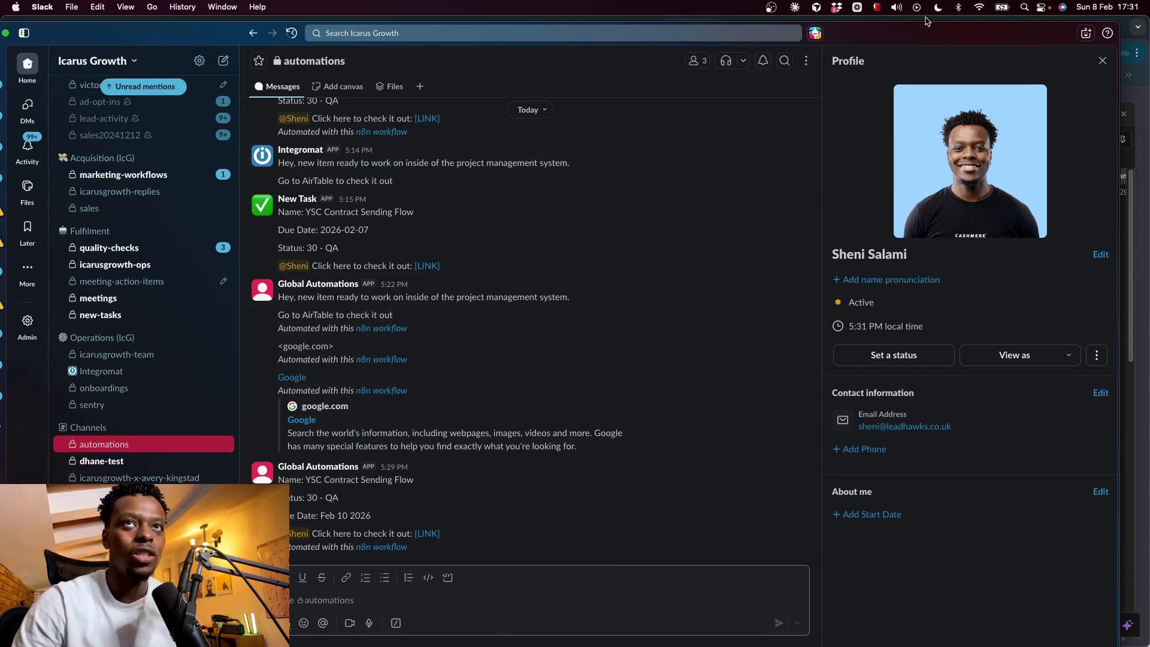
drag(933, 34, 935, 300)
- Turn Unfurl Media off and add the Unfurl Links option, left off
click(869, 184)
click(575, 573)
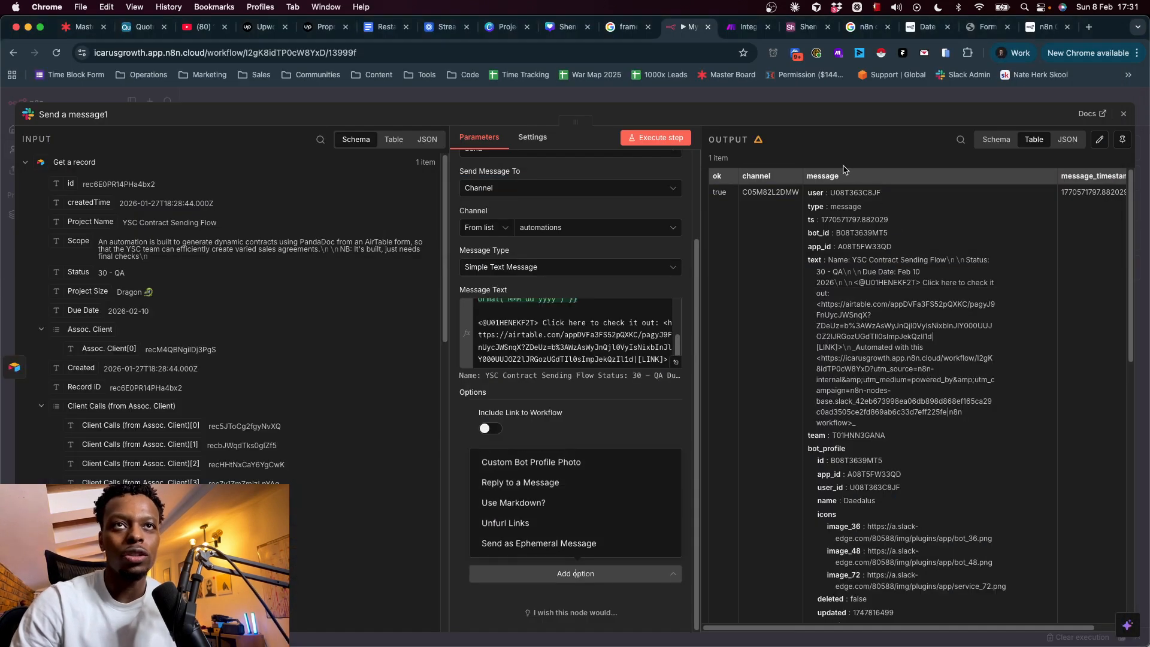
click(509, 603)
click(515, 574)
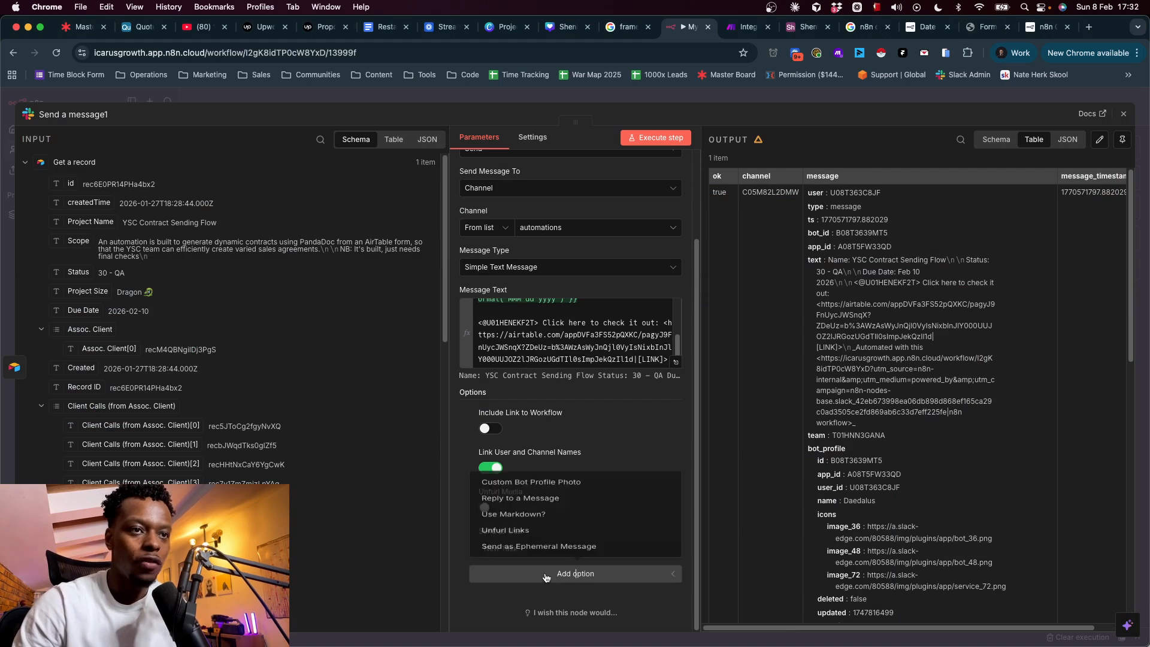
click(527, 530)
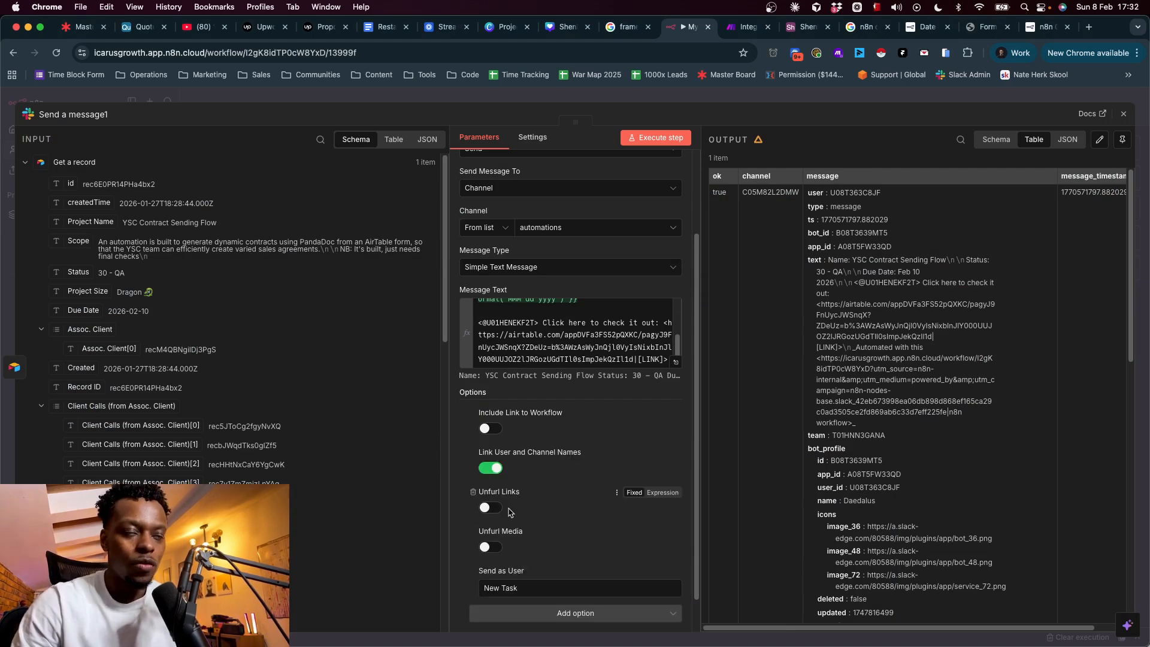
scroll(557, 562, down, 2)
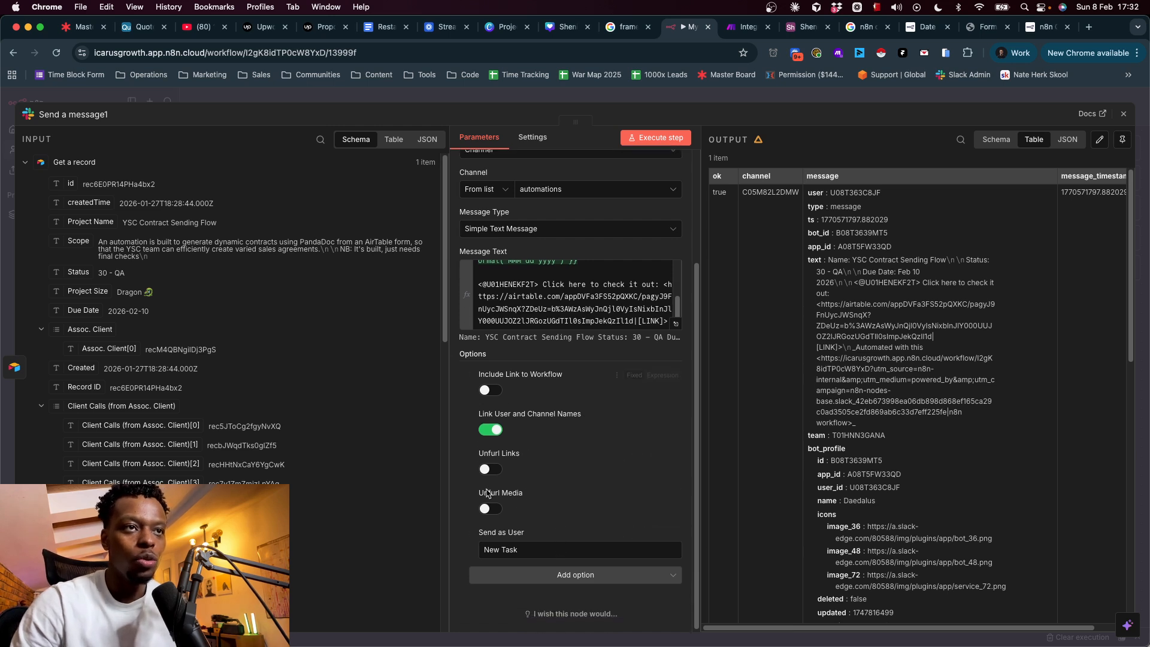
- Add Custom Bot Profile Photo with Profile Photo Type set to Emoji Code
click(522, 584)
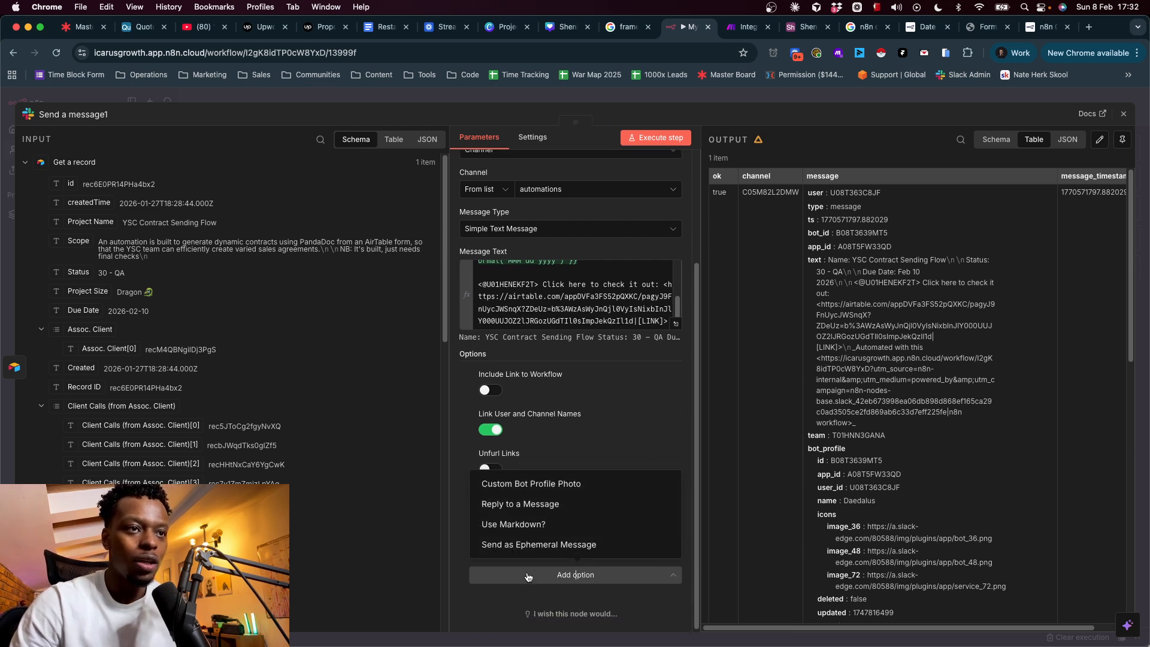
click(554, 482)
scroll(545, 420, down, 3)
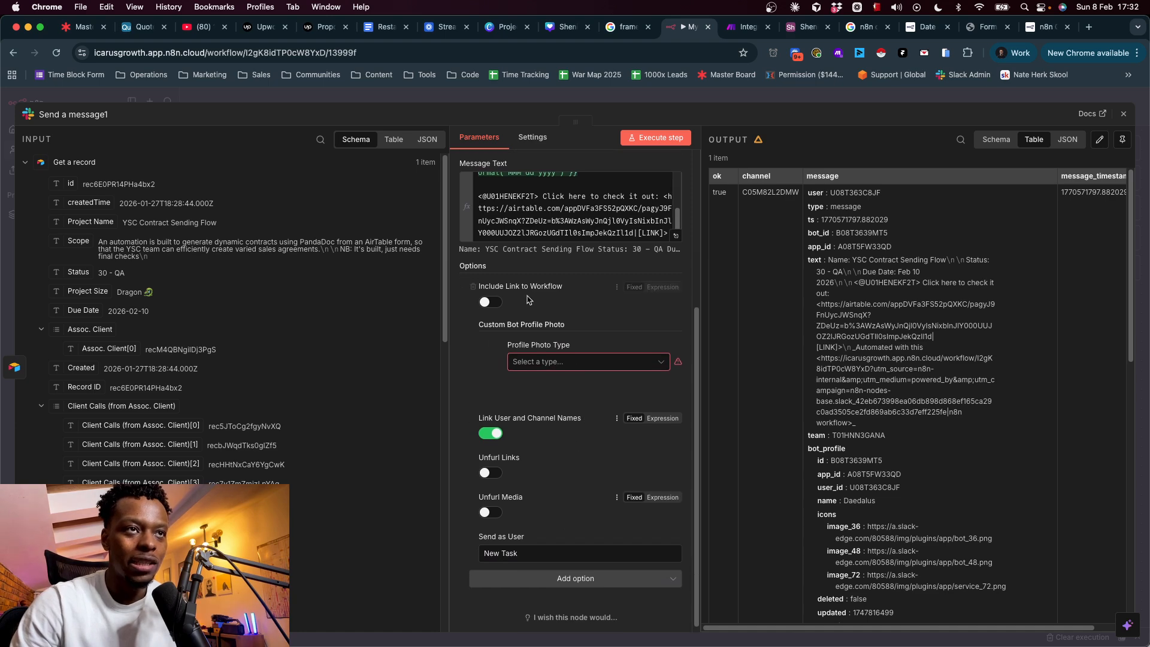
click(572, 363)
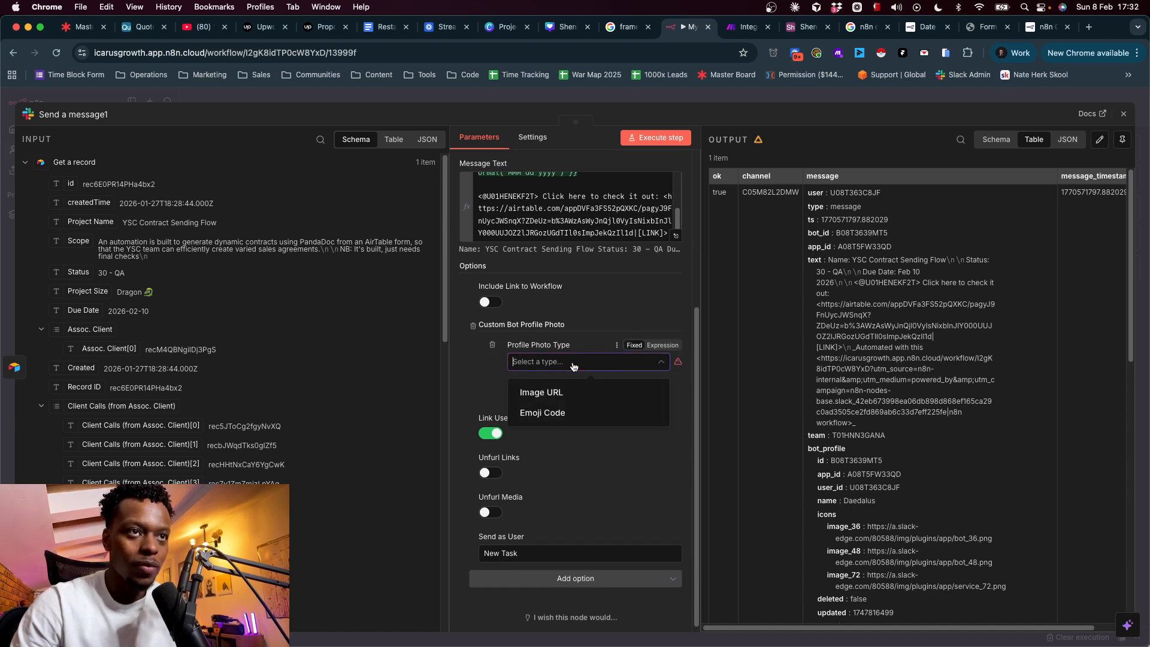
click(547, 413)
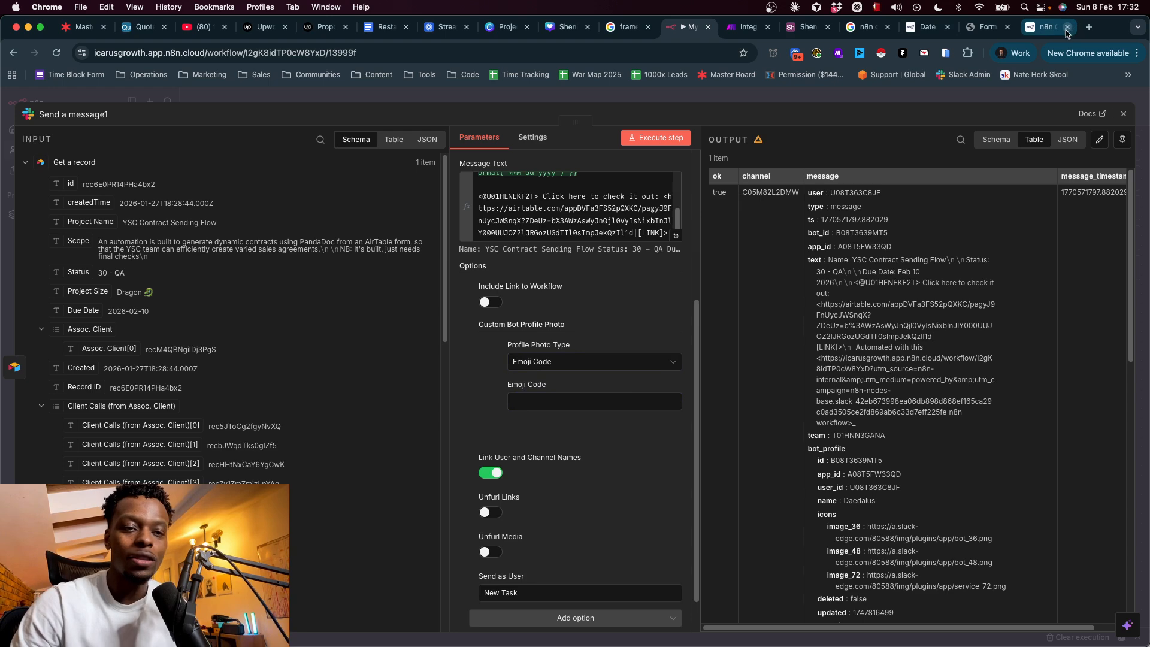
- Load Emojibase's shortcode table showing only the Slack (IamCal) shortcode column
click(1088, 27)
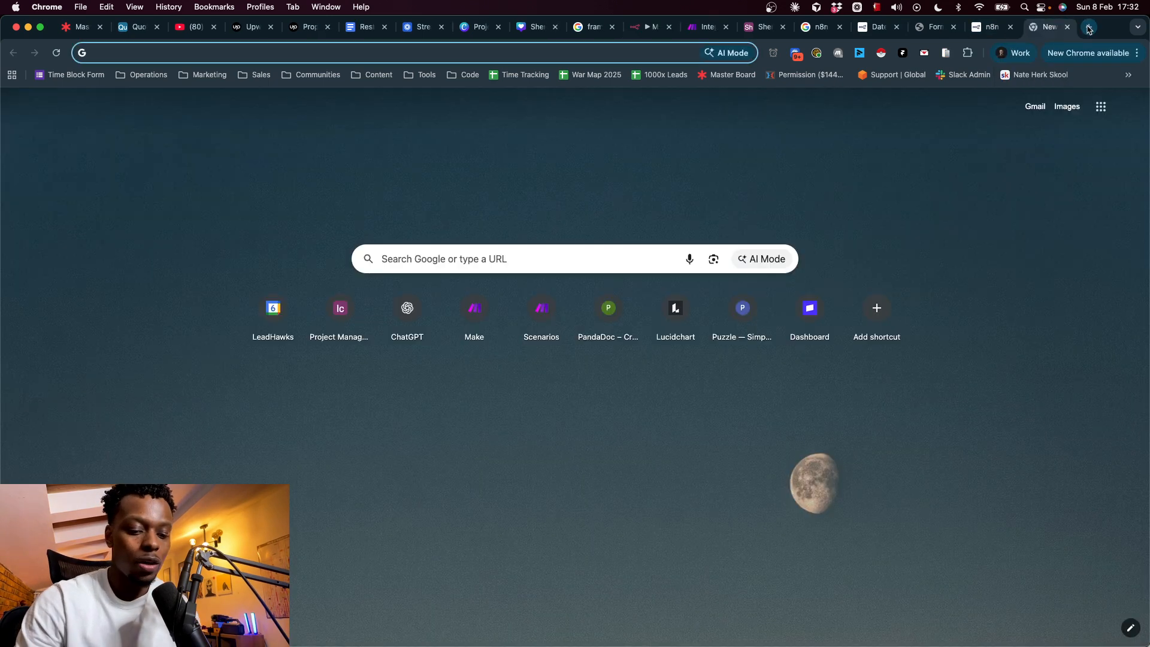
text(emojibase)
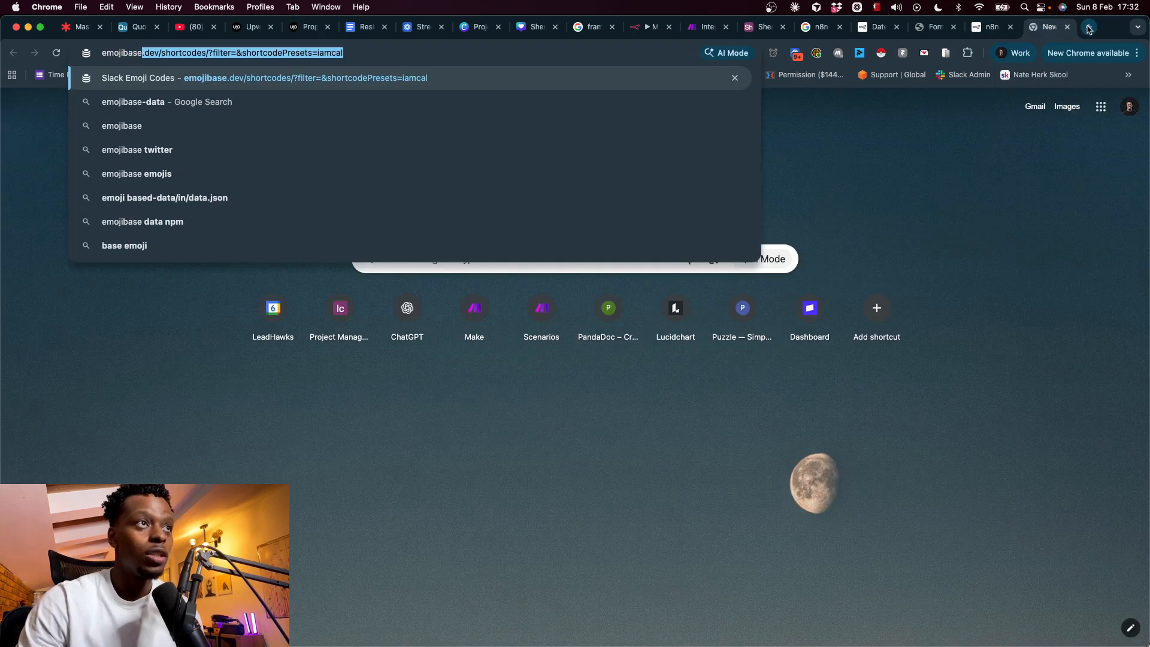
key(Return)
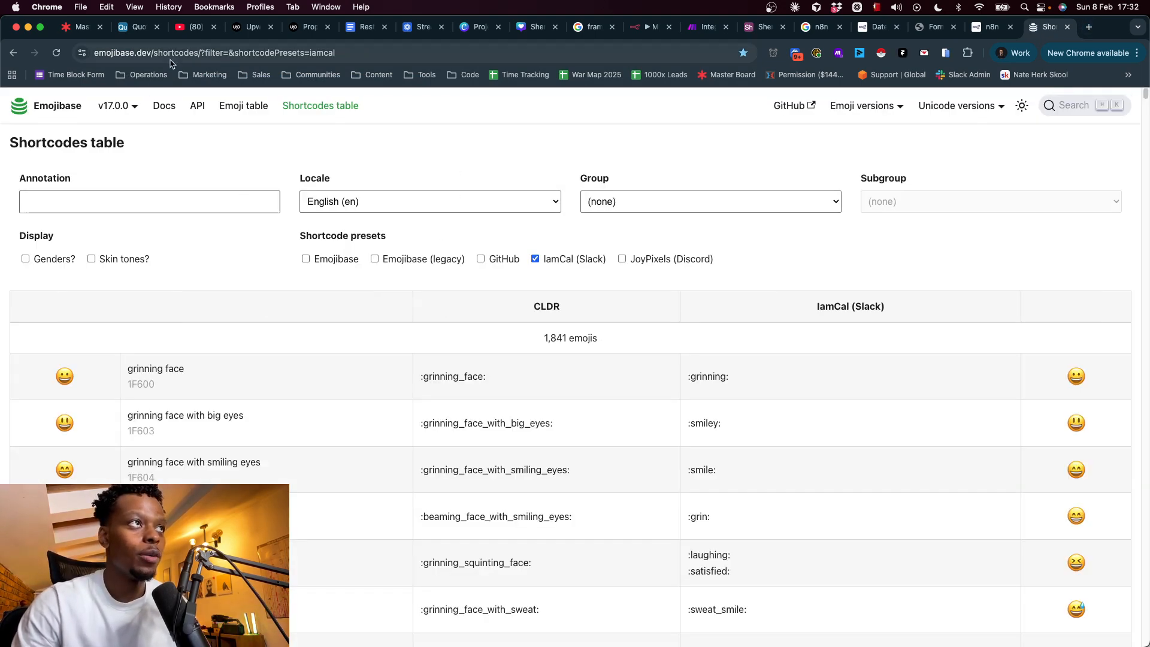
click(358, 260)
click(375, 259)
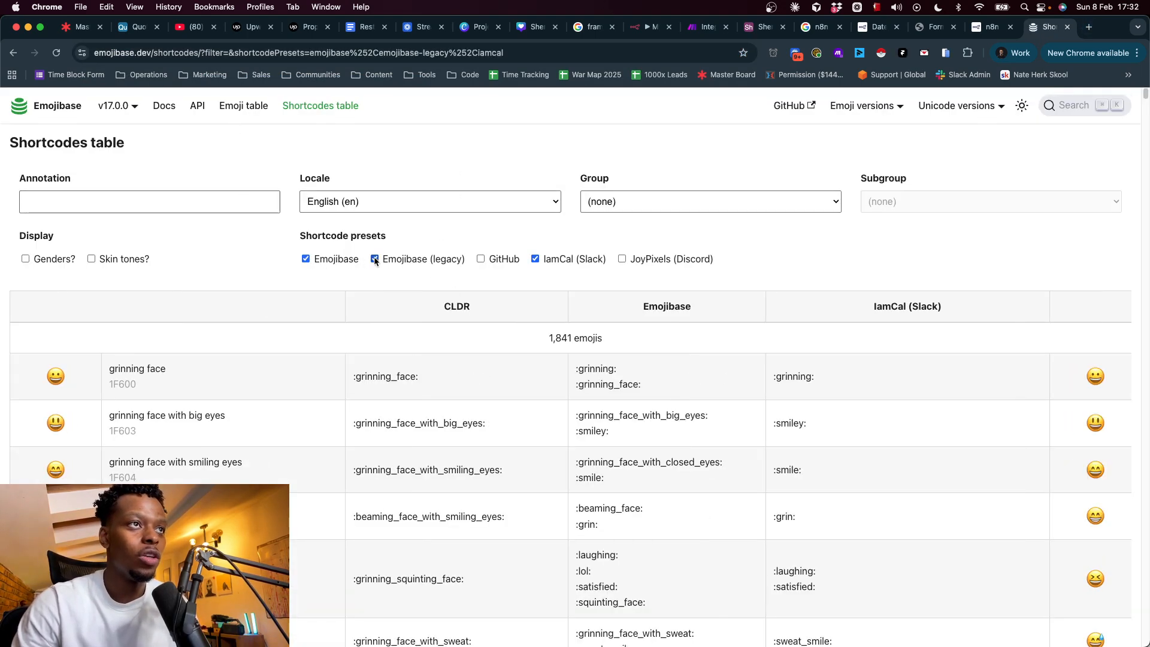
click(481, 259)
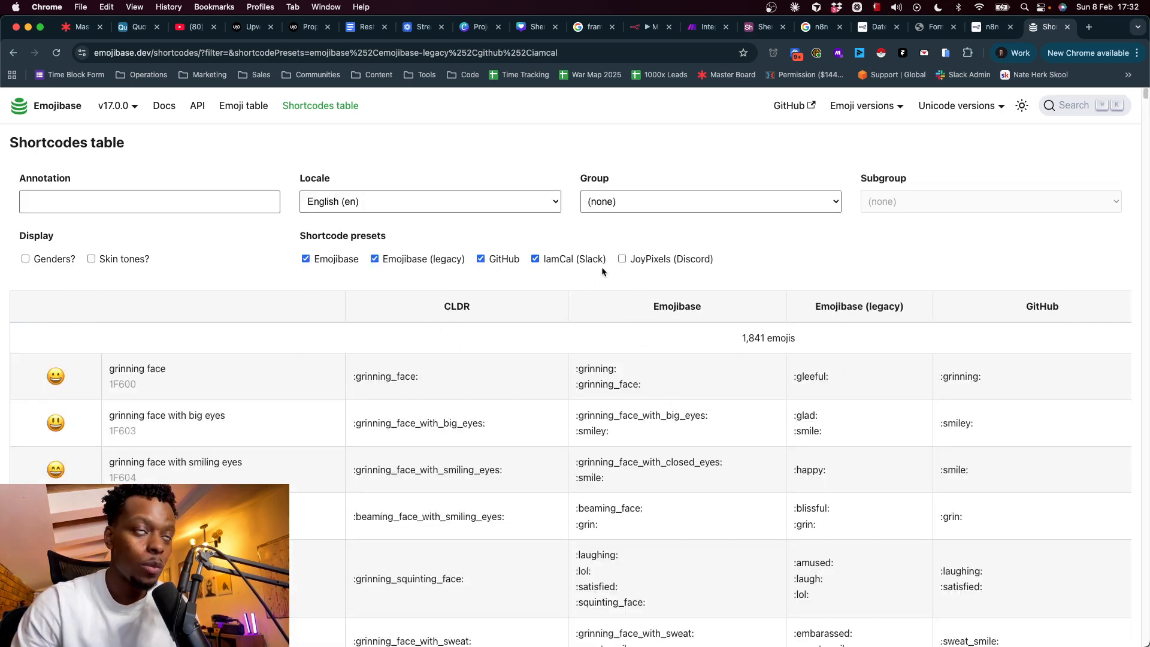
click(482, 259)
click(375, 259)
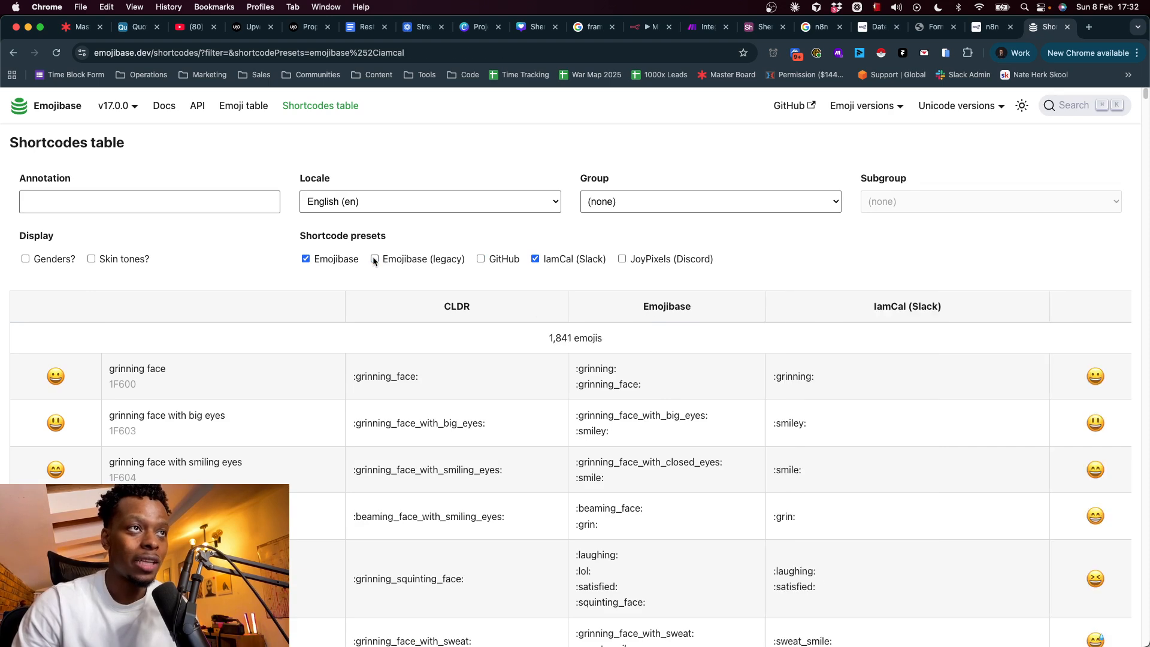
click(306, 259)
scroll(153, 460, down, 9)
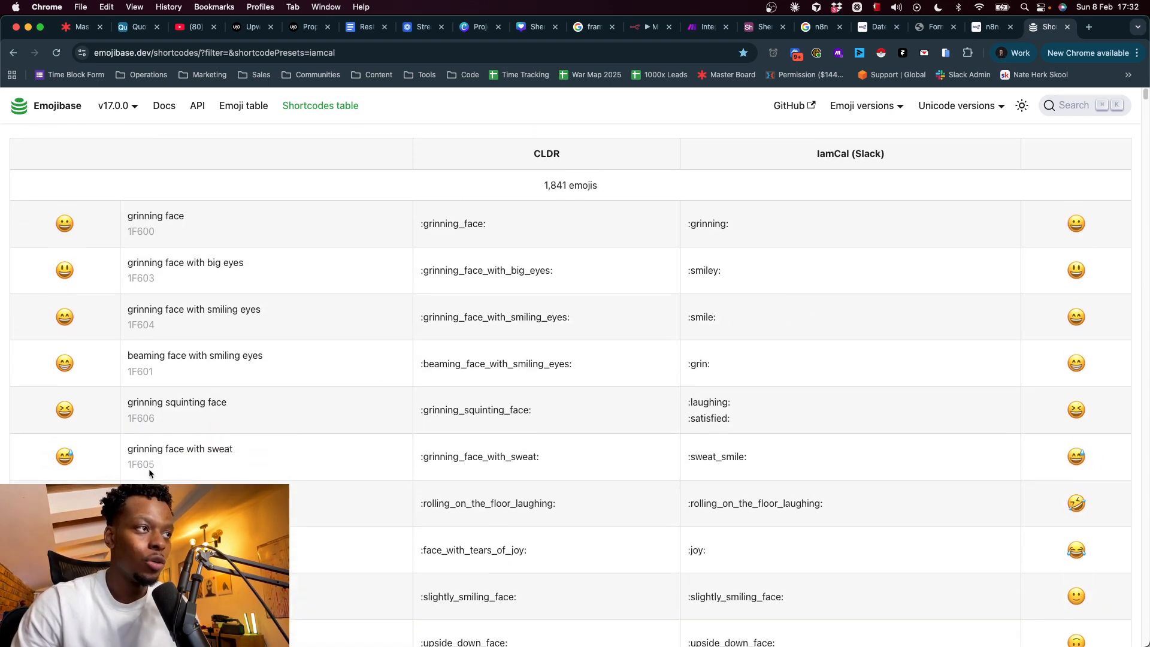
scroll(134, 427, down, 4)
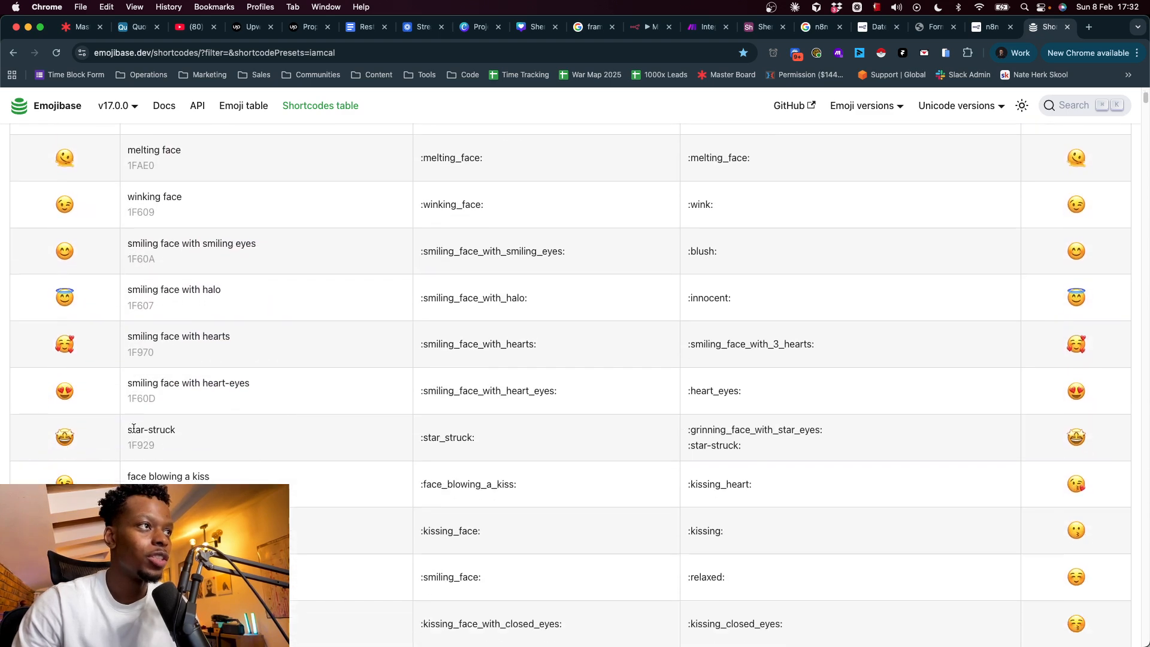
scroll(141, 392, down, 8)
scroll(142, 392, down, 2)
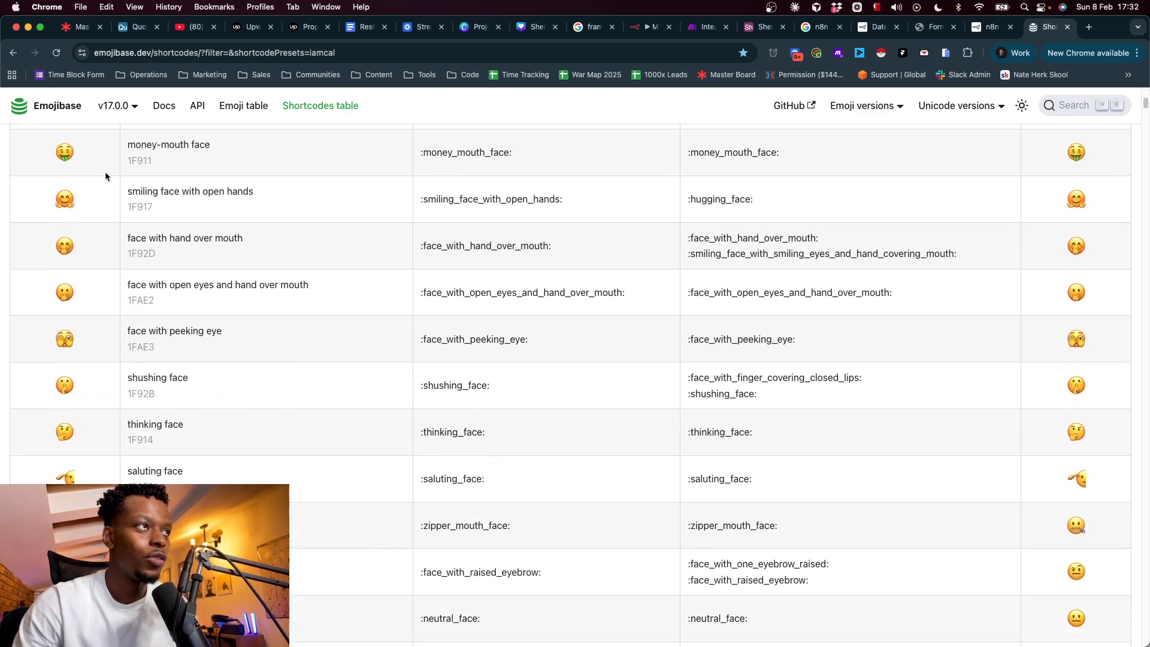
scroll(135, 321, up, 20)
- Filter annotations by 'monoc' and copy the :face_with_monocle: Slack shortcode
click(136, 198)
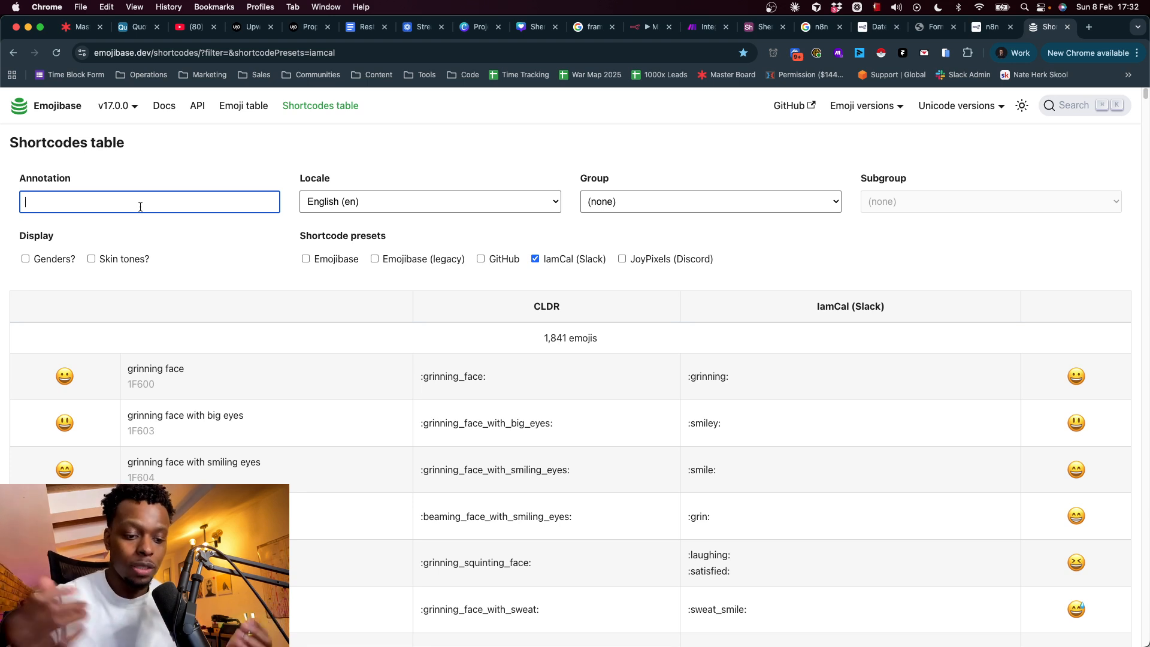
text(monoc)
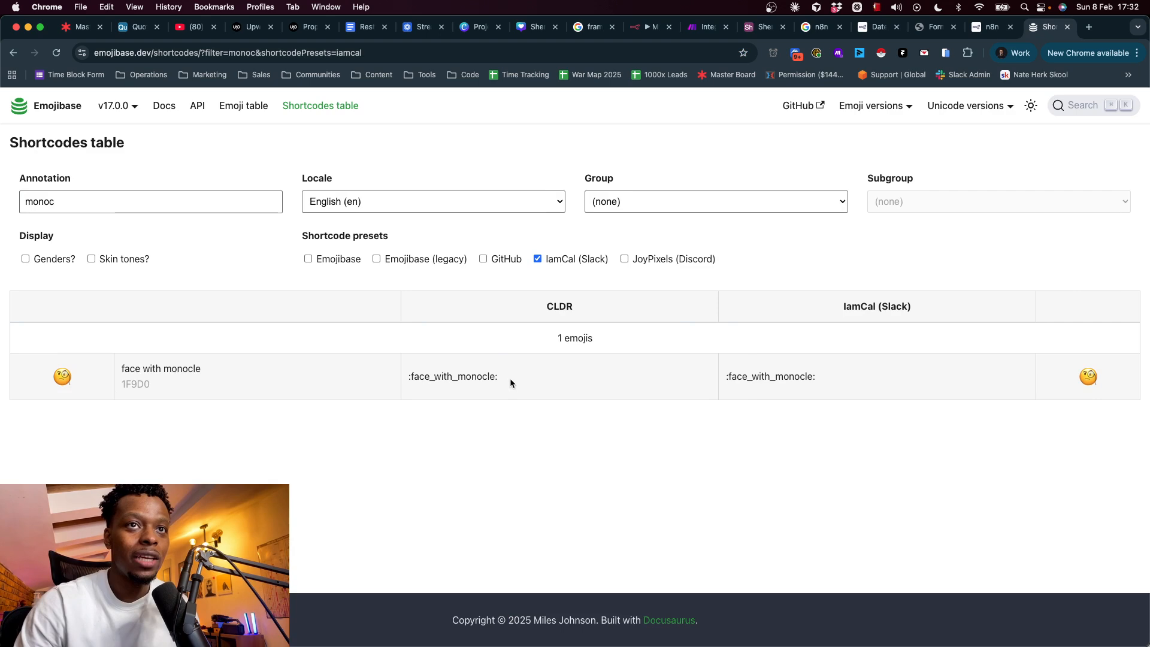
drag(836, 379, 715, 379)
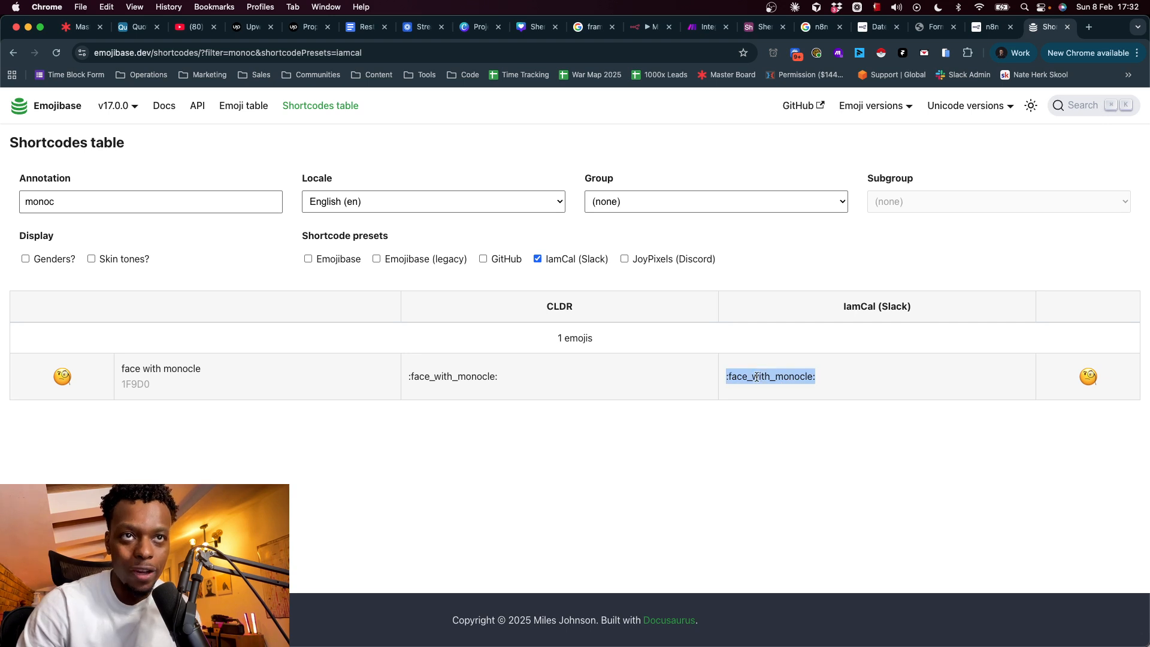
click(729, 378)
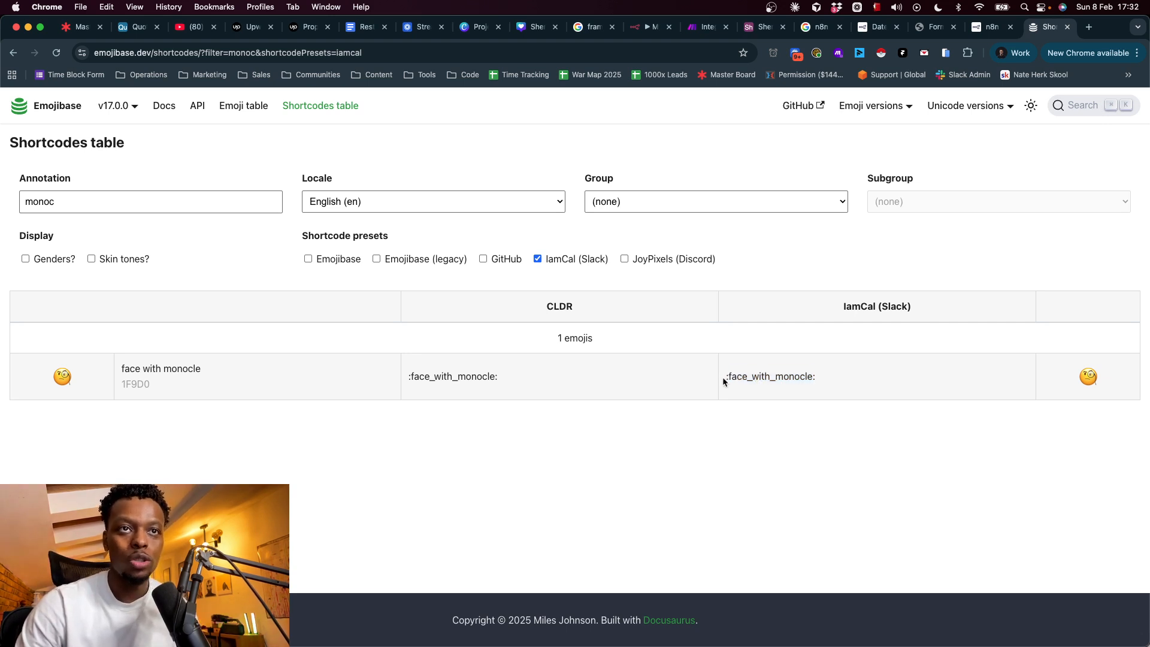
drag(726, 379, 829, 381)
key(super+c)
click(826, 380)
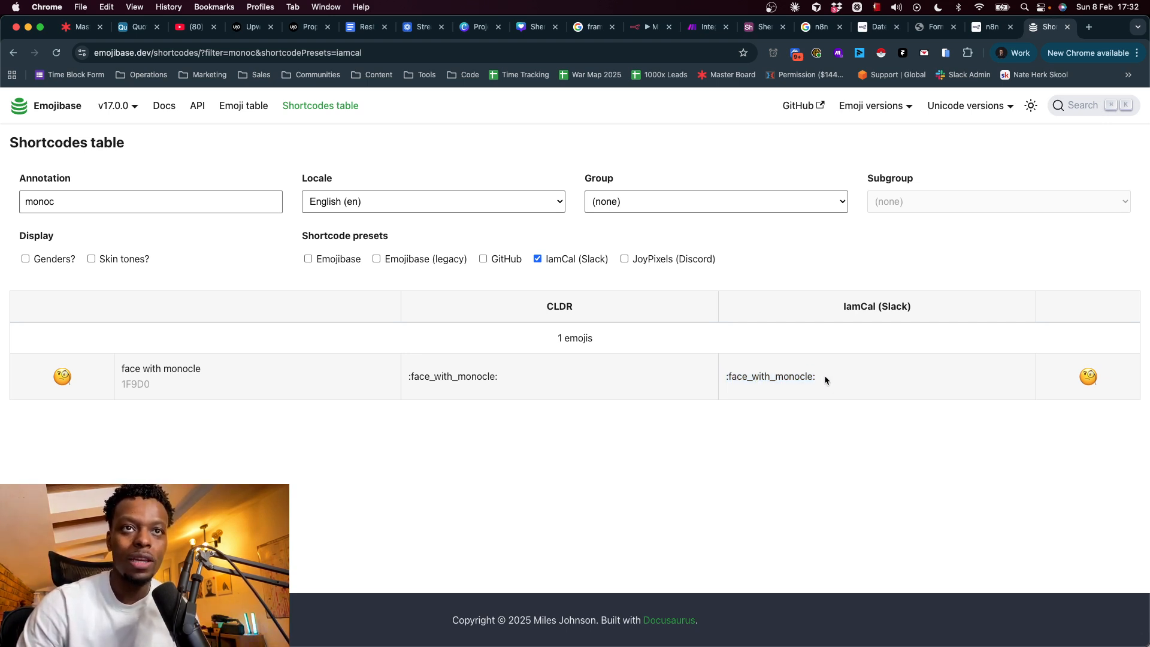
click(675, 28)
- Paste :face_with_monocle: into the Emoji Code field and execute the Slack node
click(583, 399)
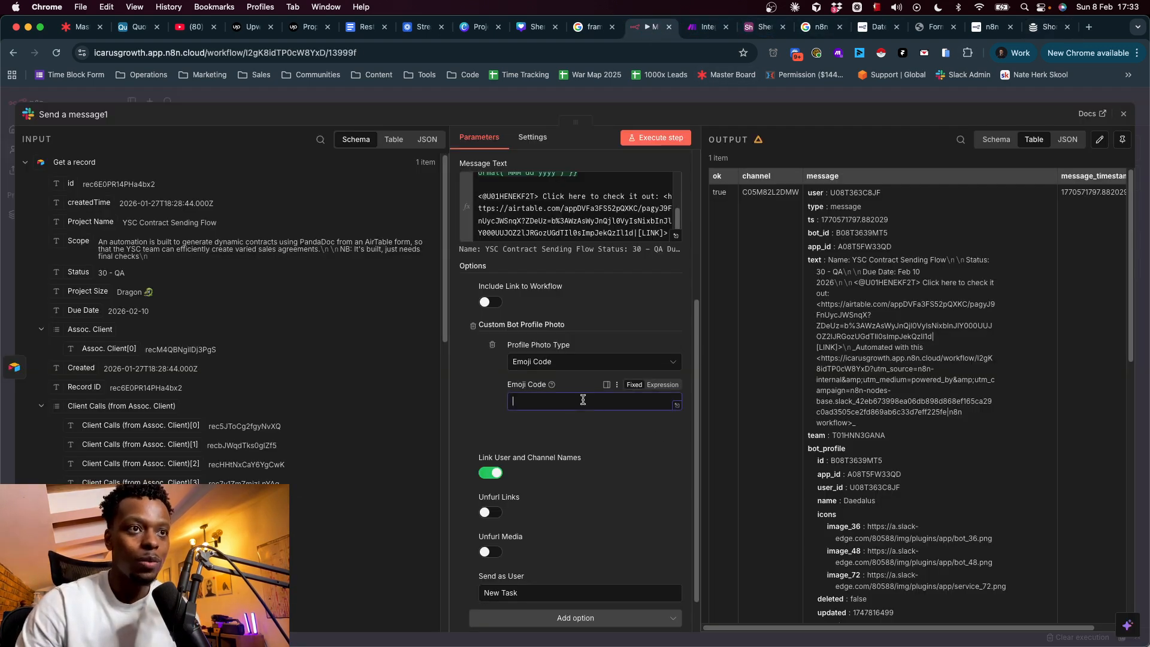
key(super+v)
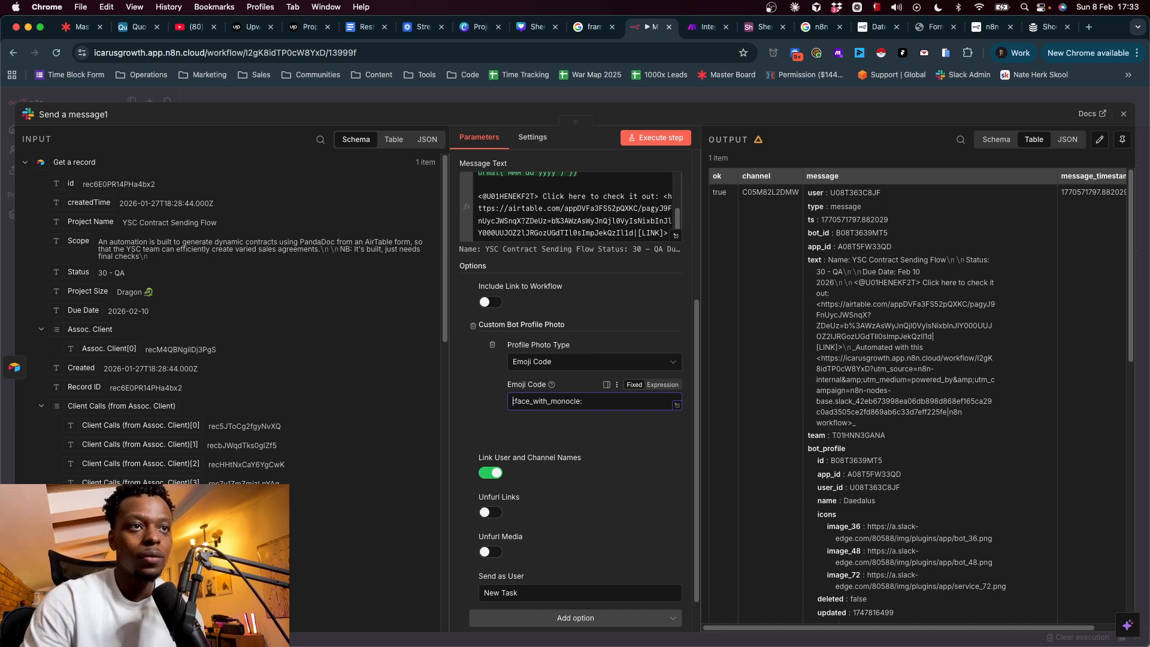
click(488, 401)
scroll(575, 206, up, 5)
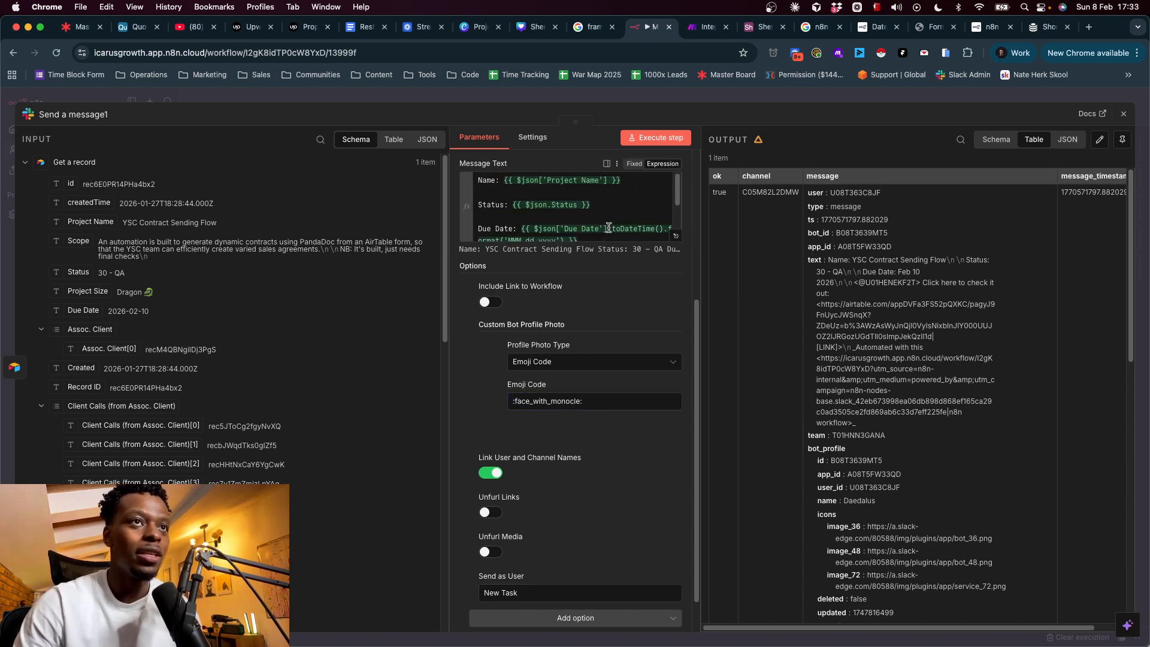
click(662, 138)
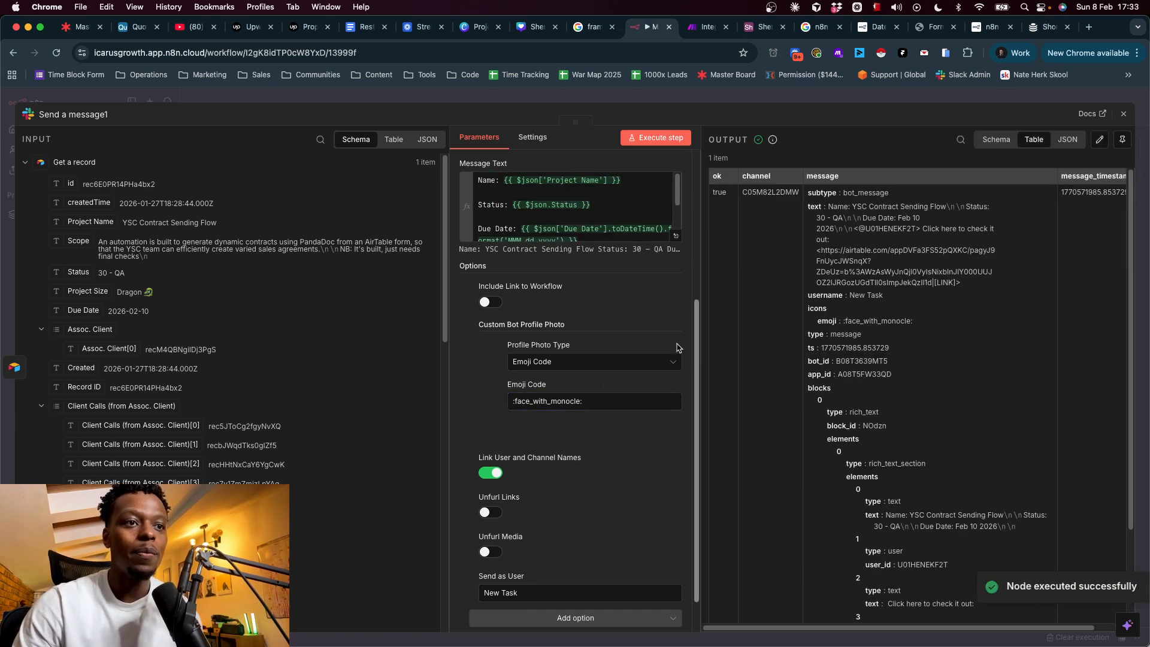
- Switch to Slack and review the New Task post's Name and Status (30 - QA) lines in #automations
key(super+Tab)
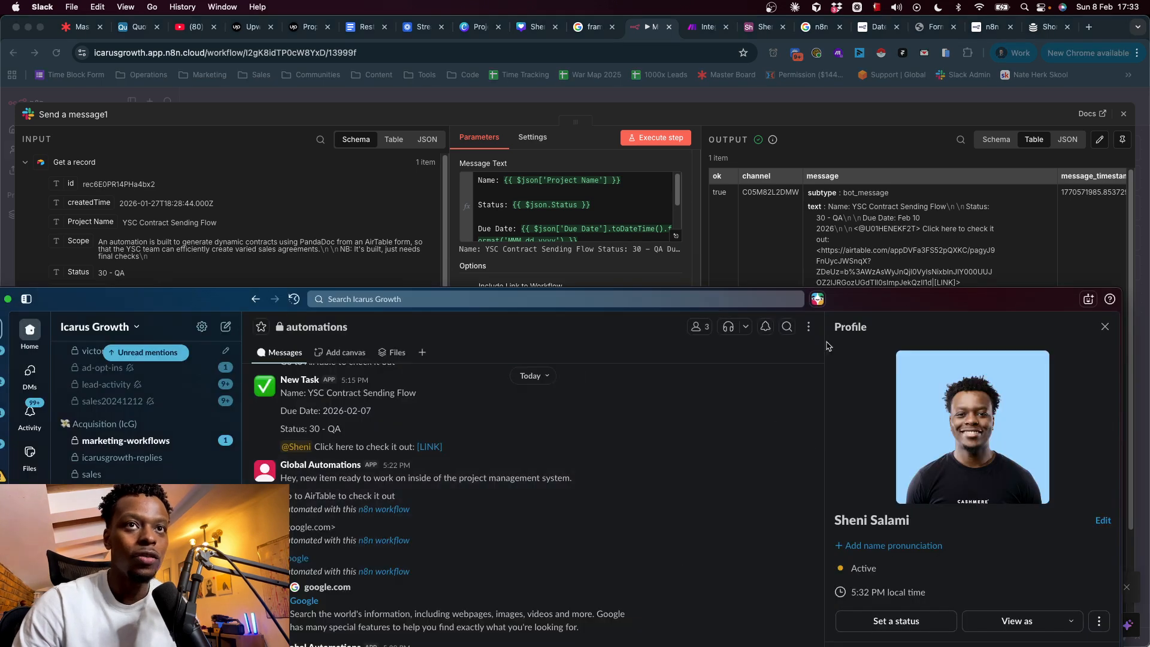
drag(858, 294, 880, 37)
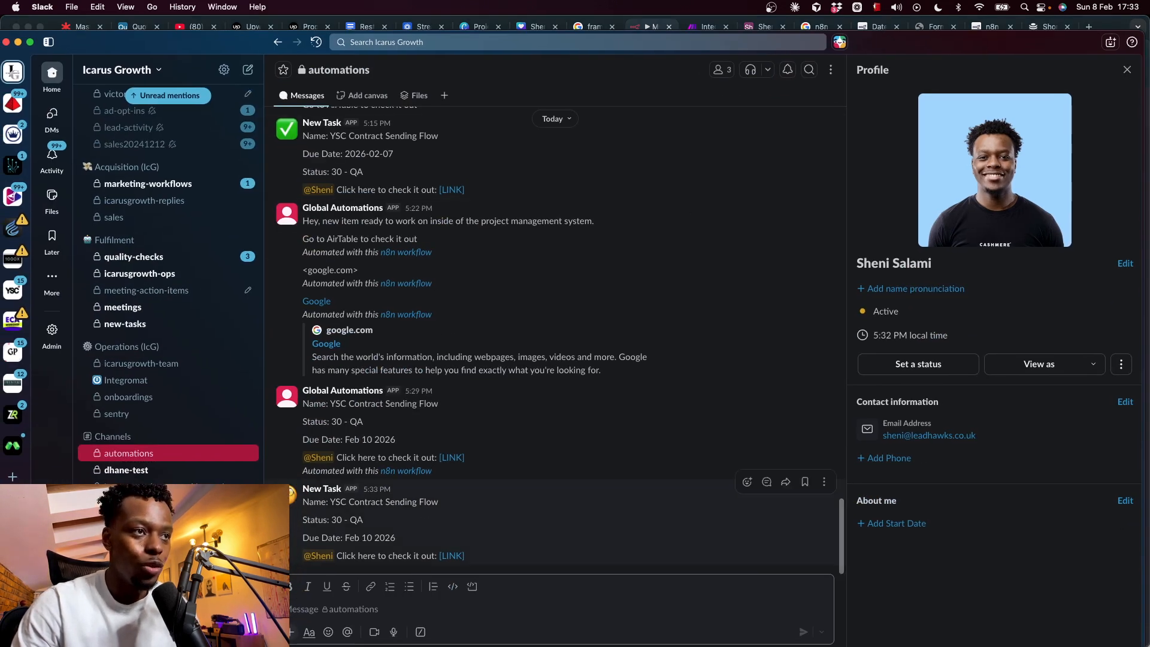
triple_click(323, 502)
triple_click(316, 517)
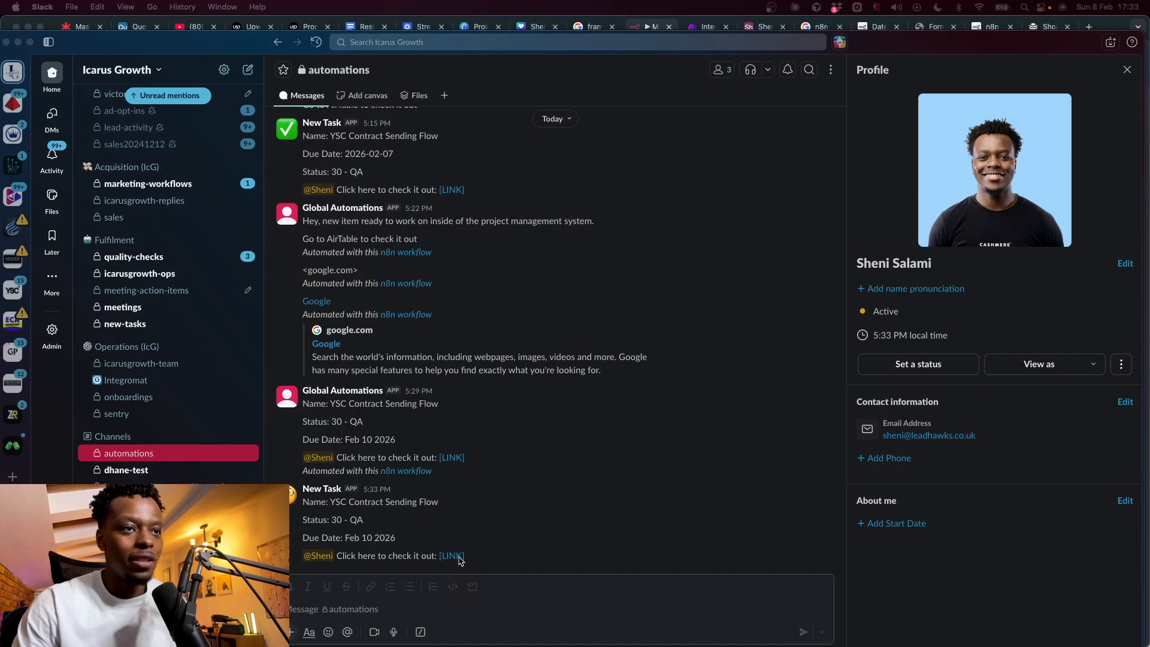
click(460, 558)
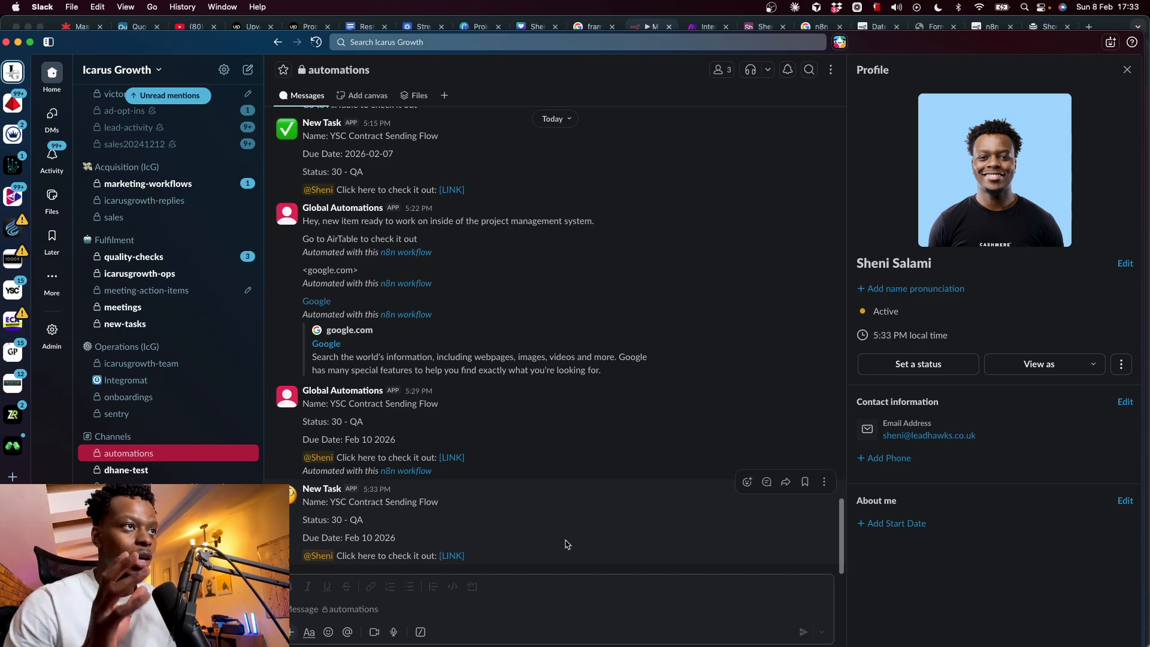
- Scroll up #automations and highlight an older notification's Workflow Name, Date, Project and Dubsado lines
scroll(566, 544, up, 15)
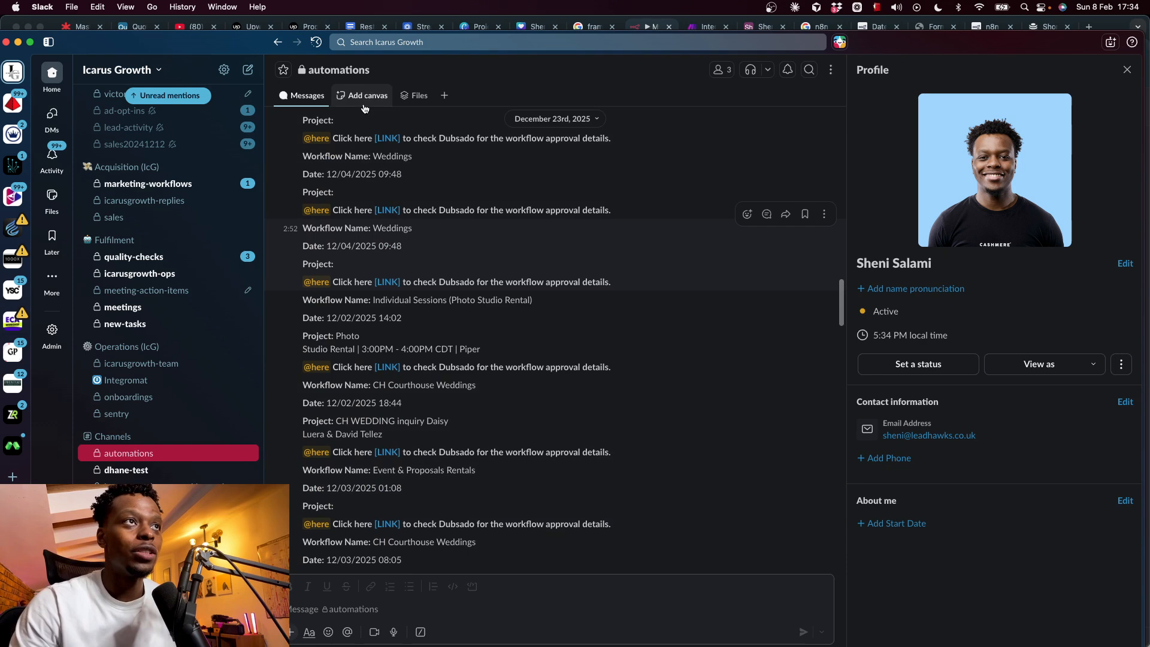
scroll(557, 394, up, 2)
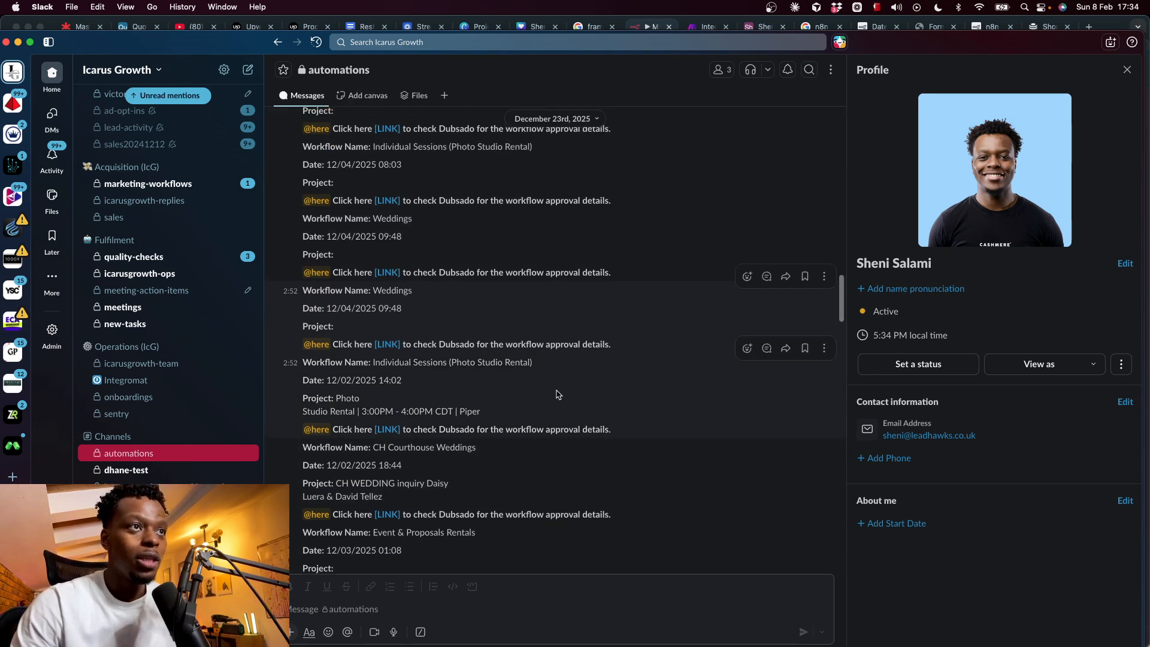
triple_click(341, 291)
triple_click(338, 309)
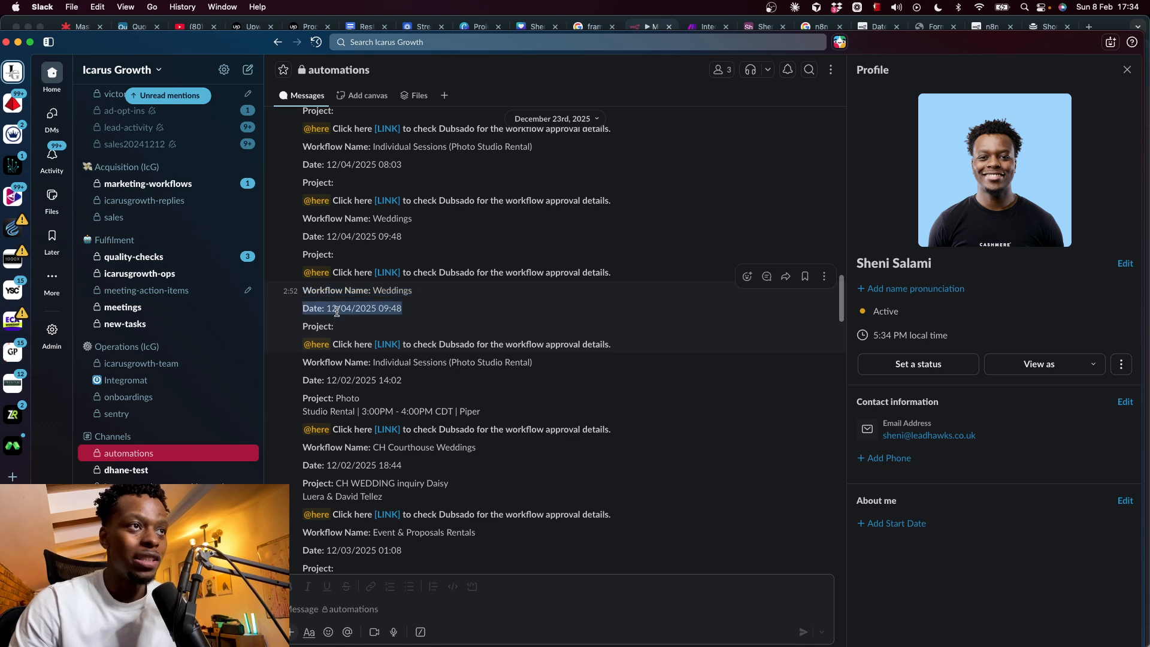
triple_click(329, 327)
click(329, 326)
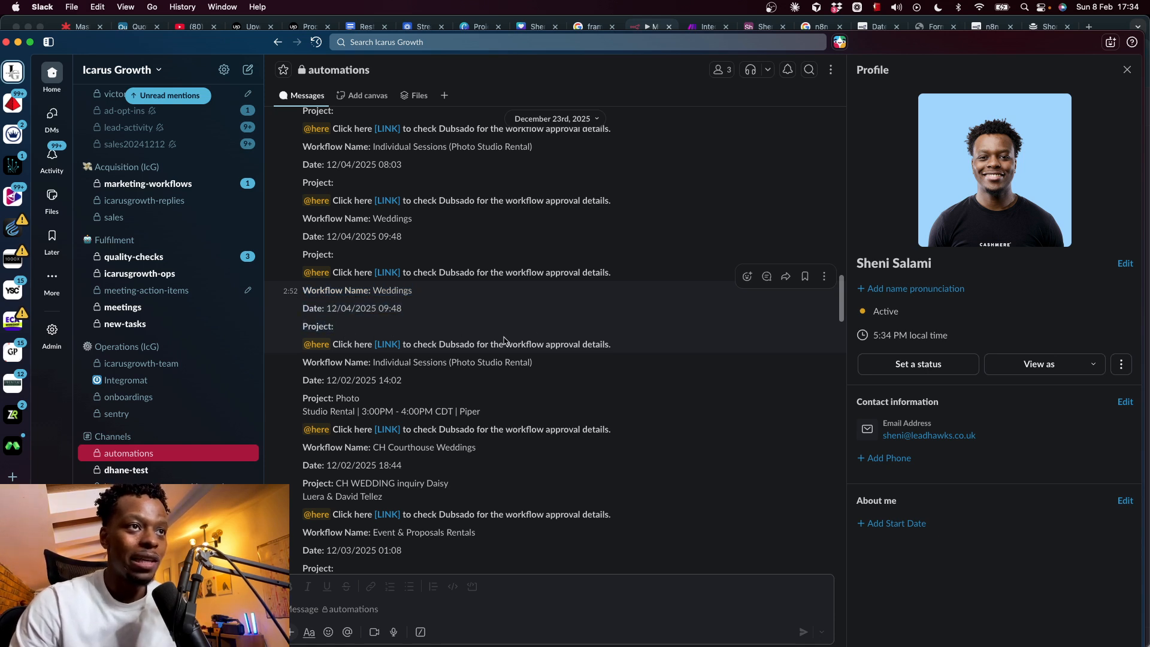
double_click(473, 345)
drag(473, 345, 634, 347)
click(604, 339)
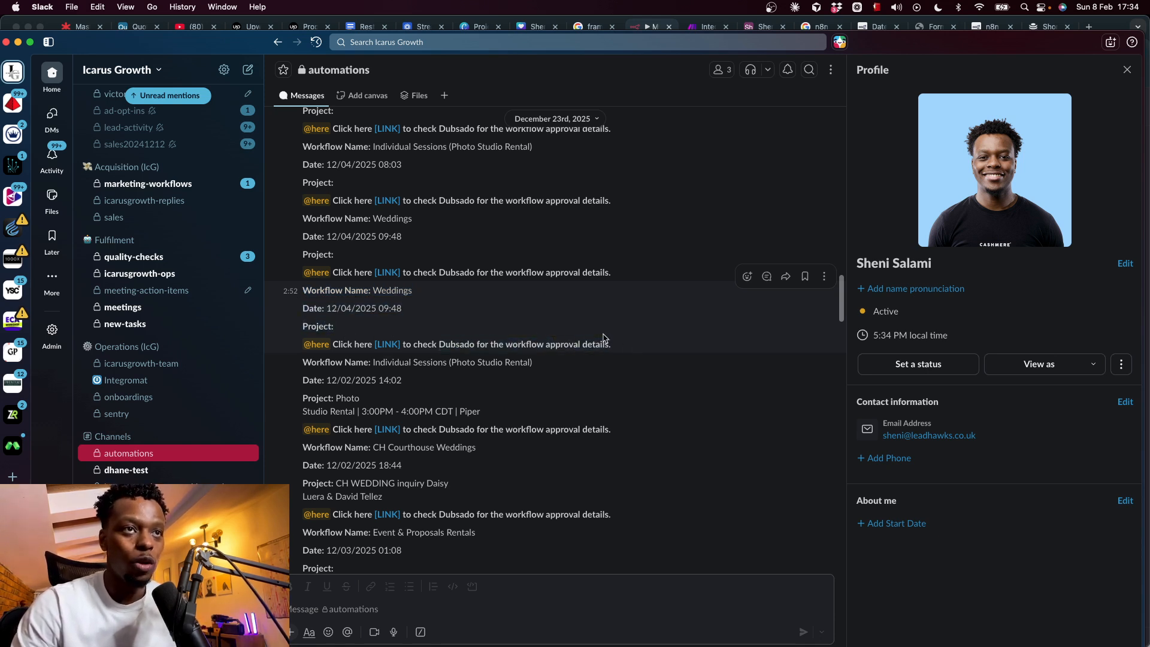
mouse_move(389, 352)
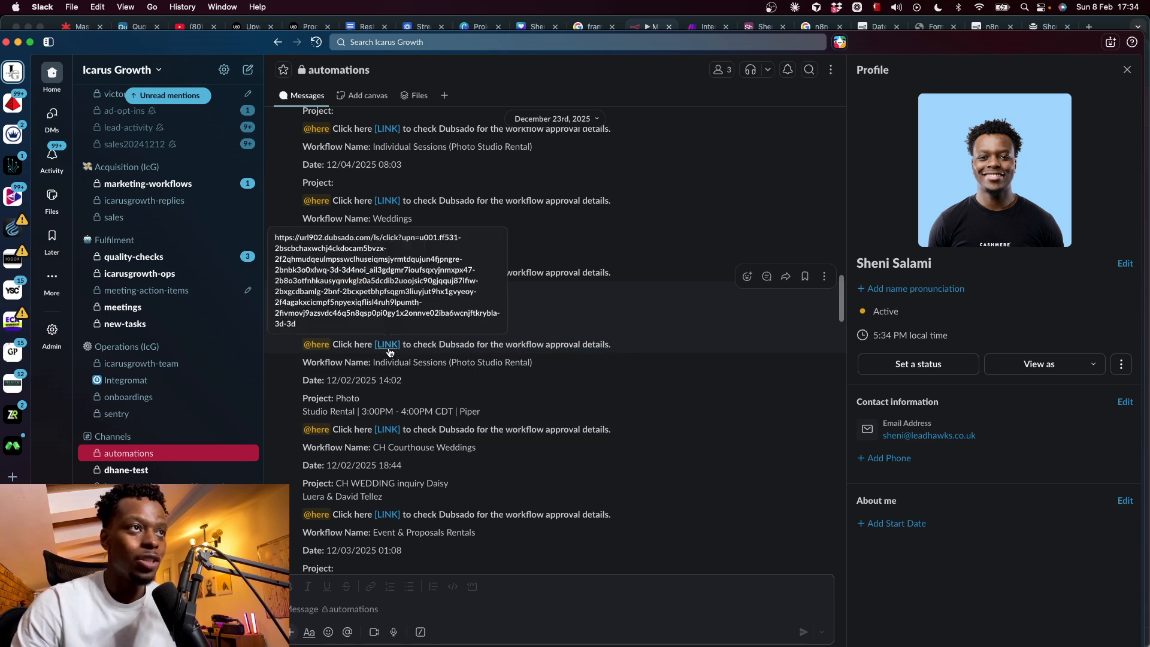
- Scroll further back and highlight the Title line of the May 22 message
scroll(389, 352, up, 10)
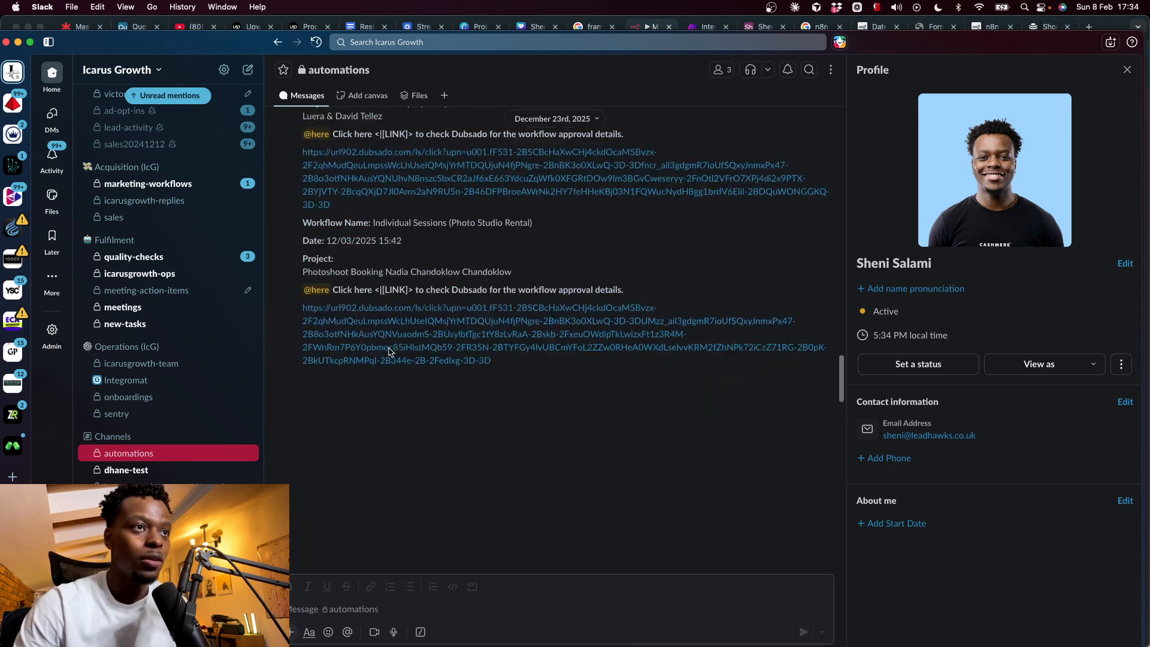
scroll(389, 352, up, 15)
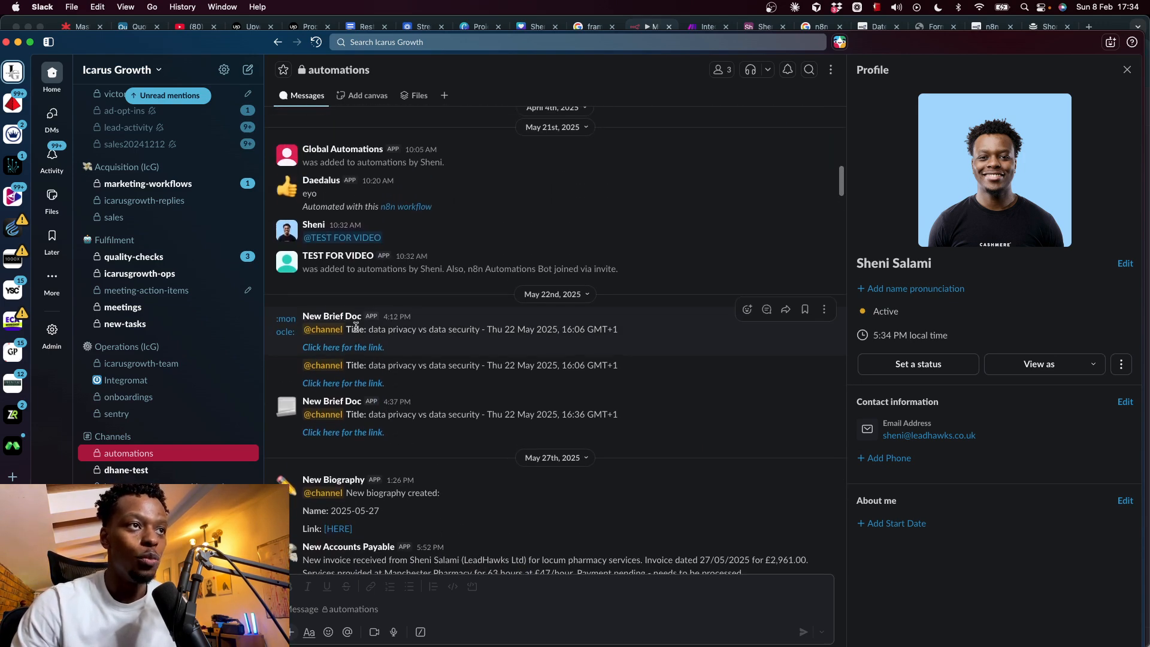
triple_click(431, 332)
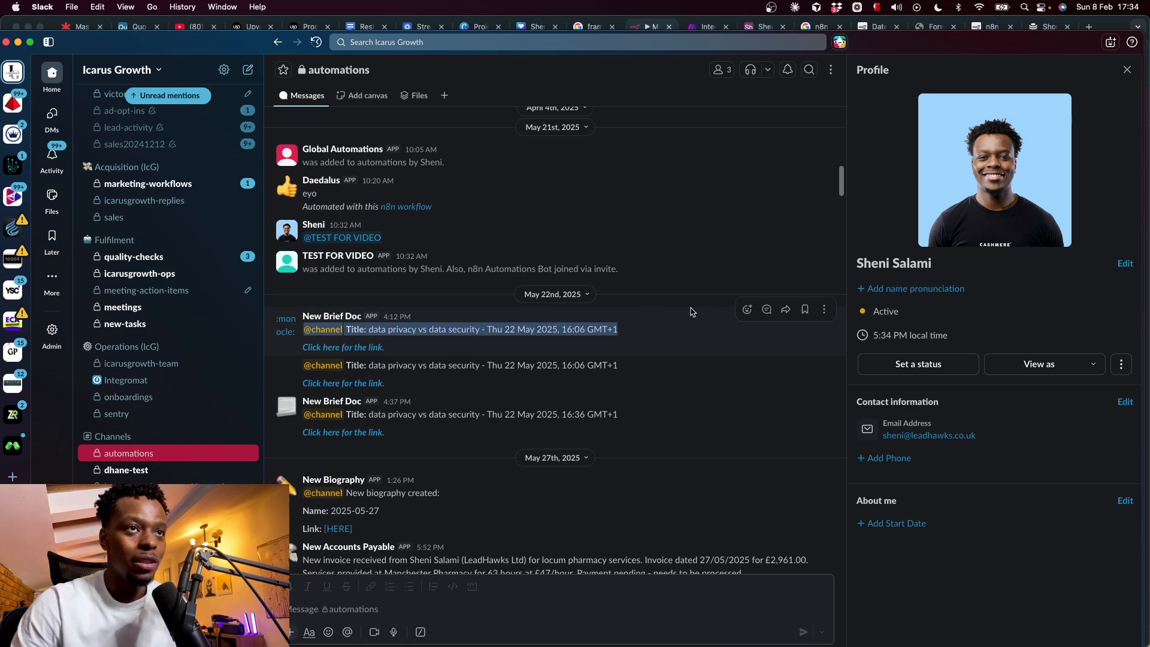
click(408, 331)
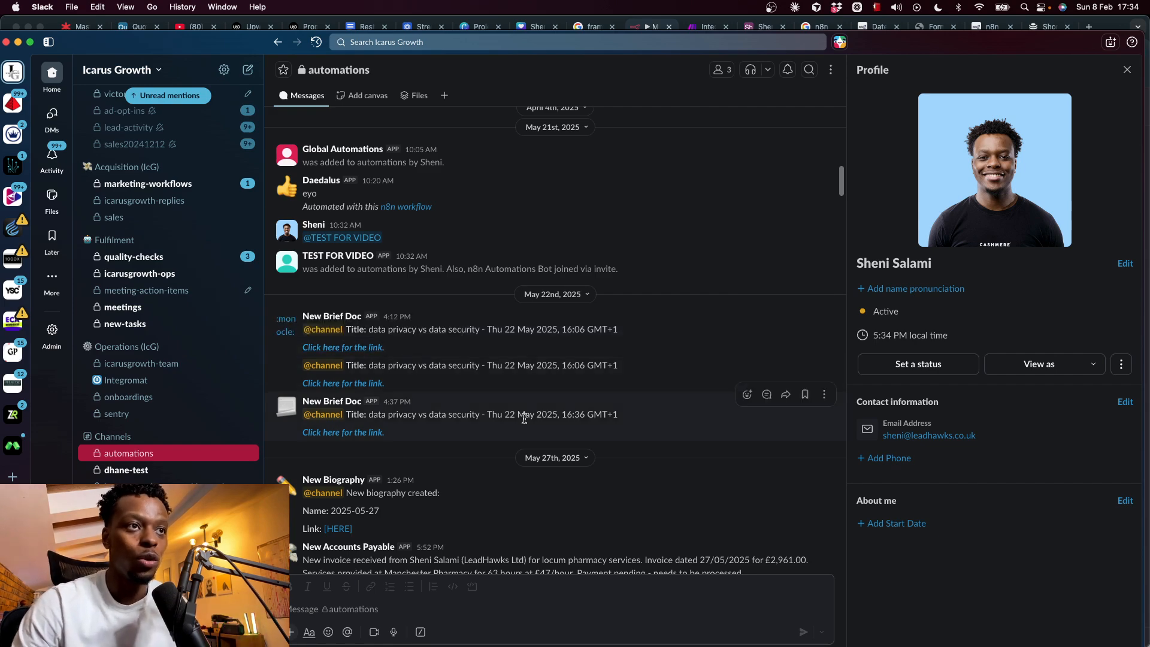
- Scroll back down to Today and return to the n8n Slack node editor
scroll(523, 417, down, 15)
scroll(523, 423, down, 20)
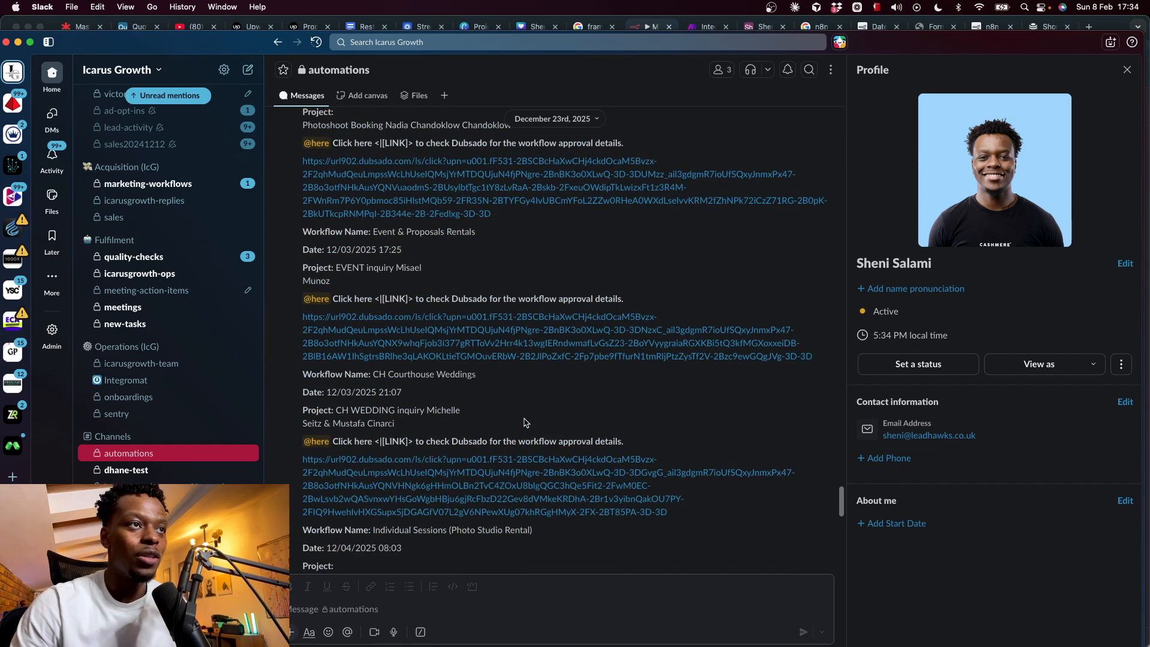
scroll(525, 423, down, 2)
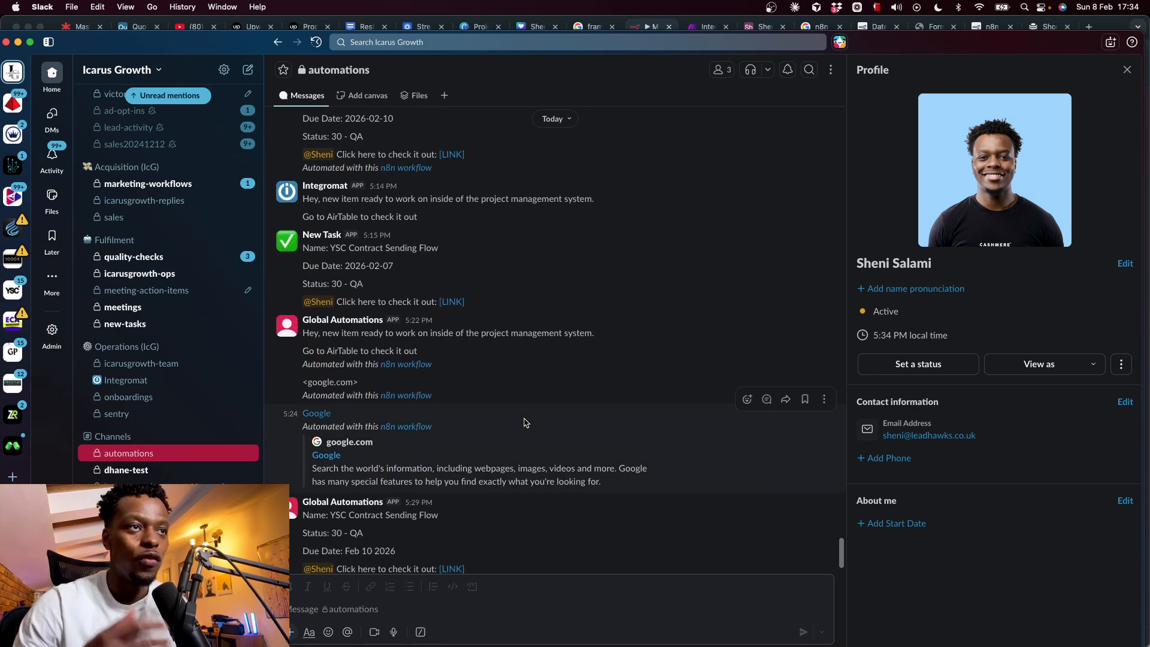
scroll(526, 421, down, 3)
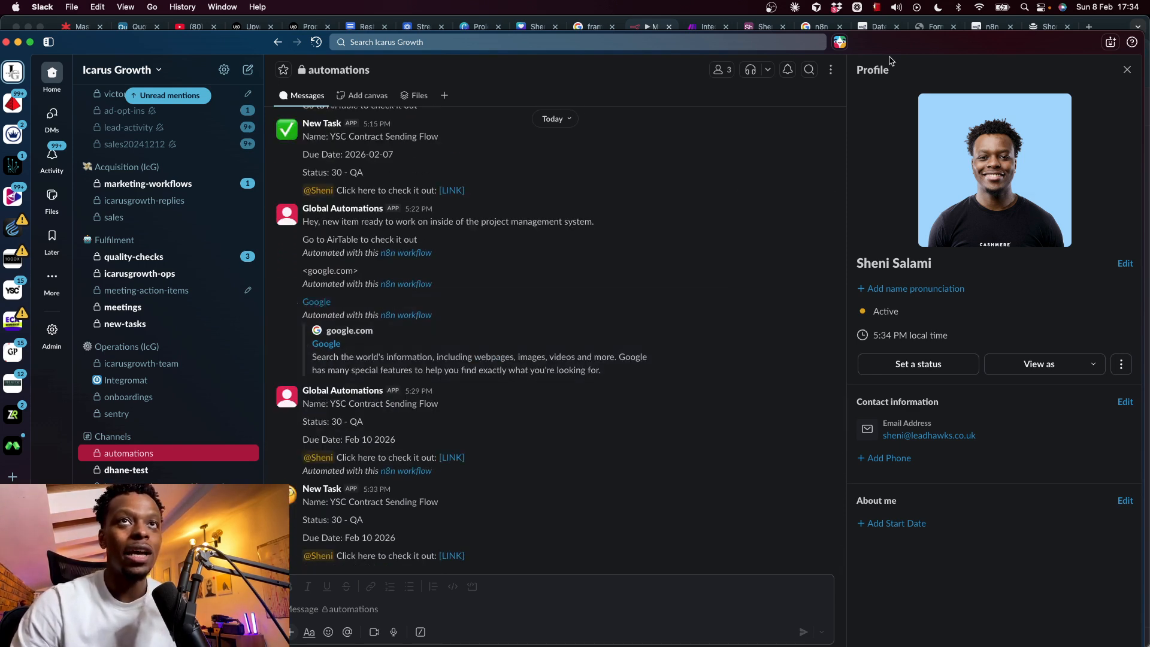
click(1100, 22)
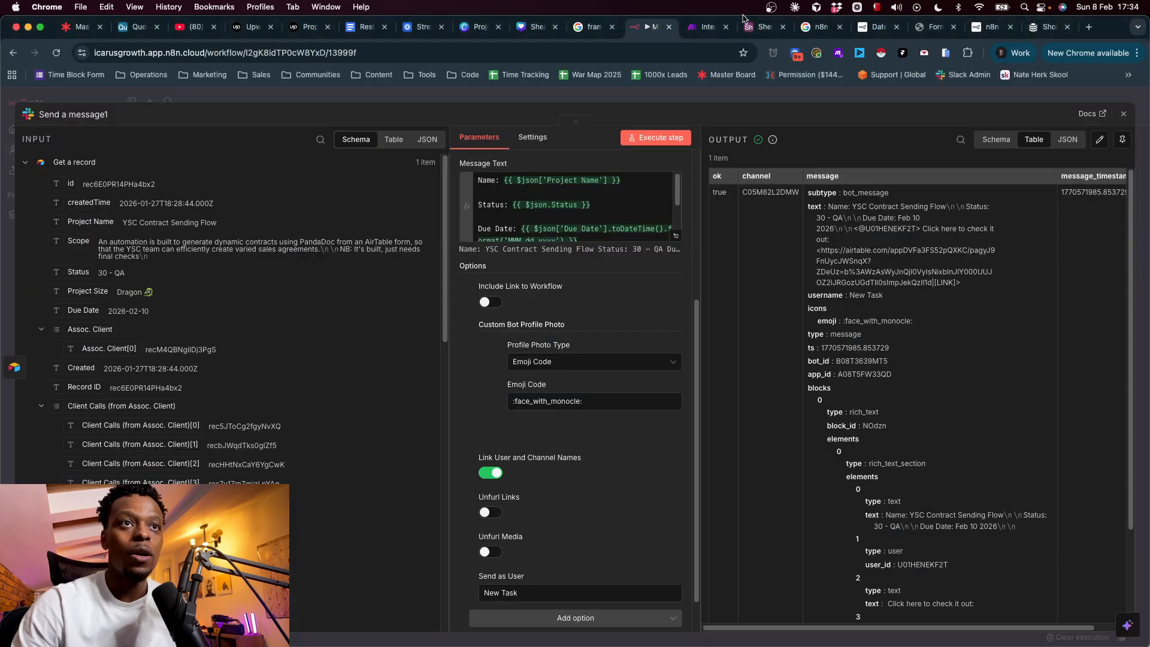
- On the Lucid Master Board, review the Context, Notification and Navigation notes and the Slack screenshot
key(super+1)
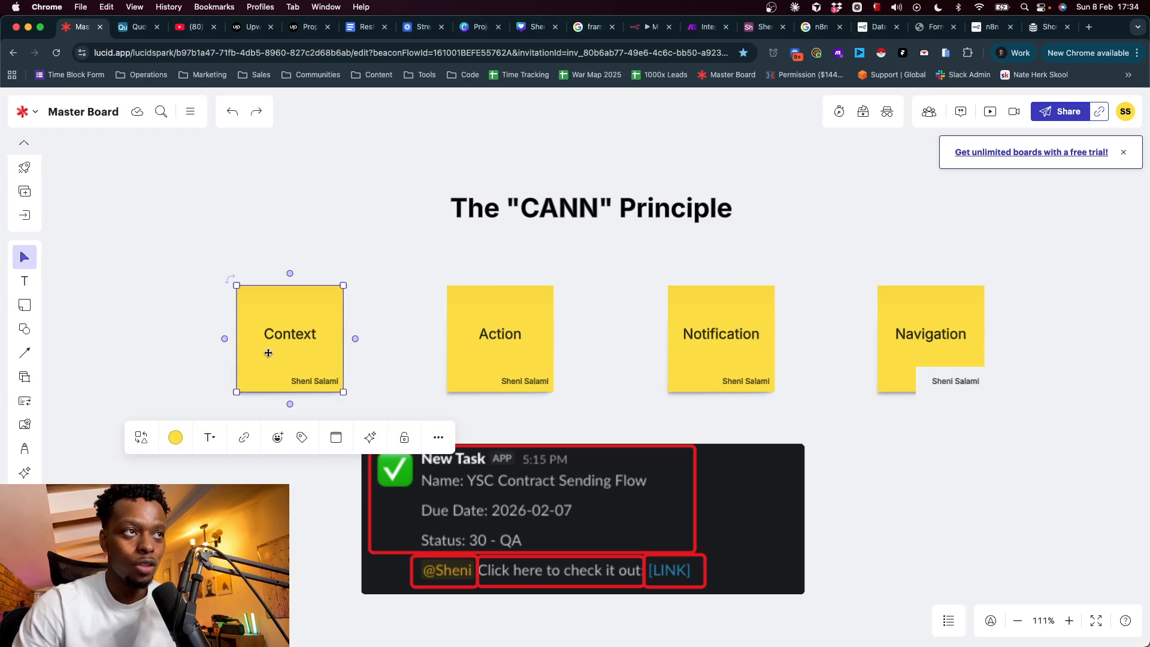
click(524, 325)
click(740, 317)
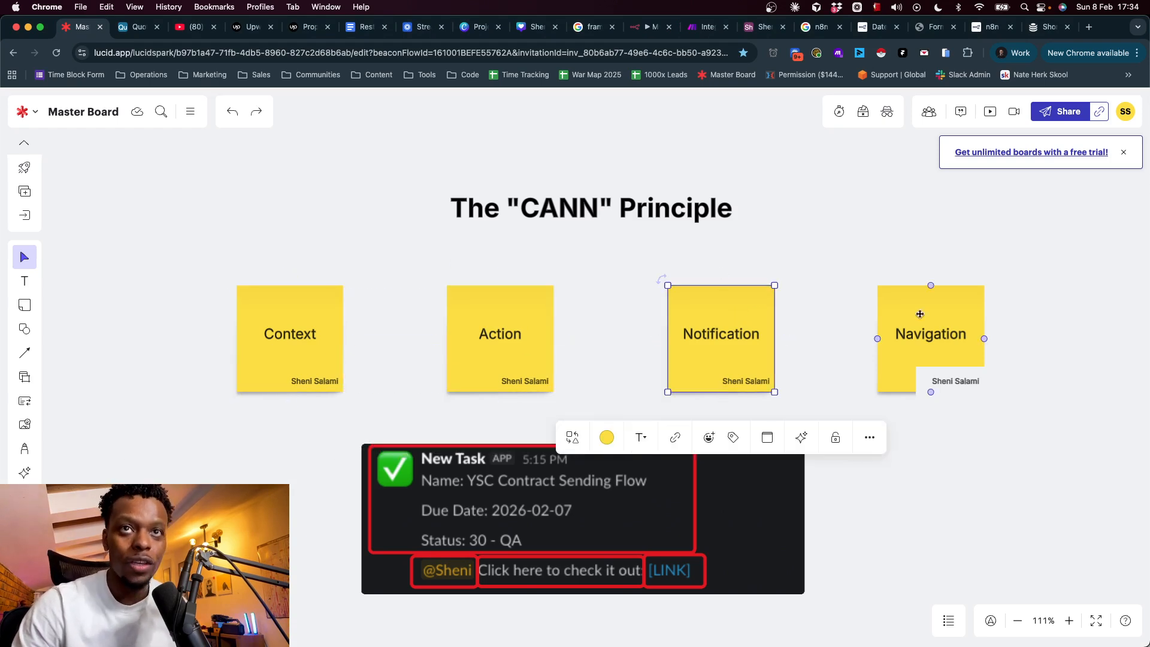
click(945, 336)
click(870, 533)
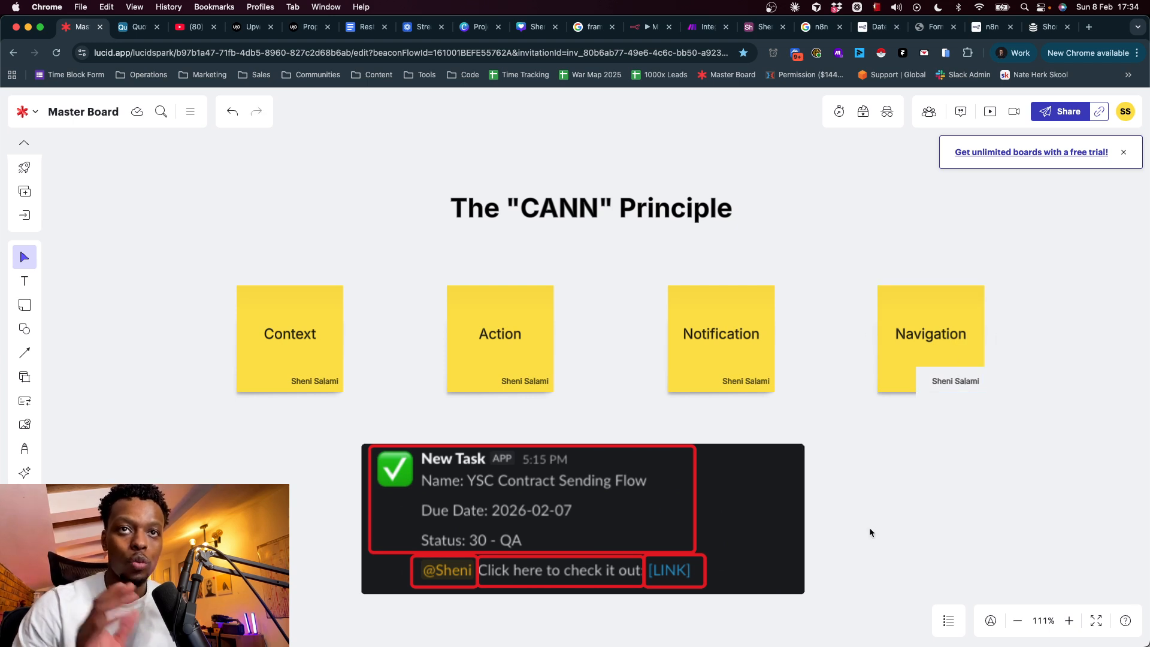
click(774, 561)
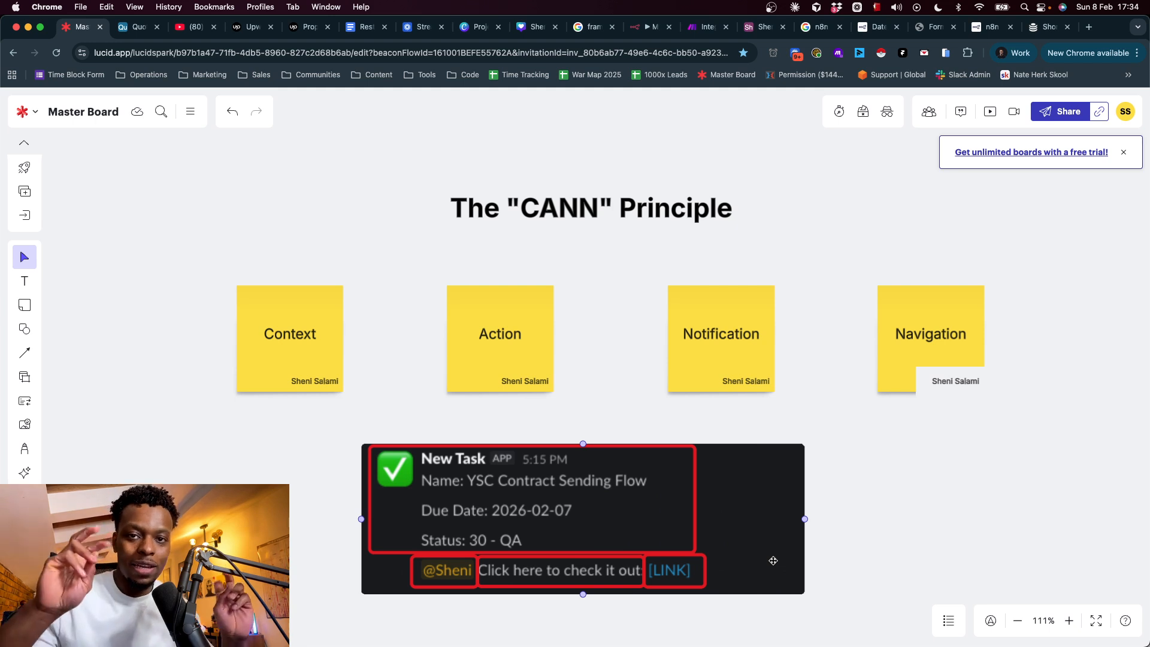
click(789, 596)
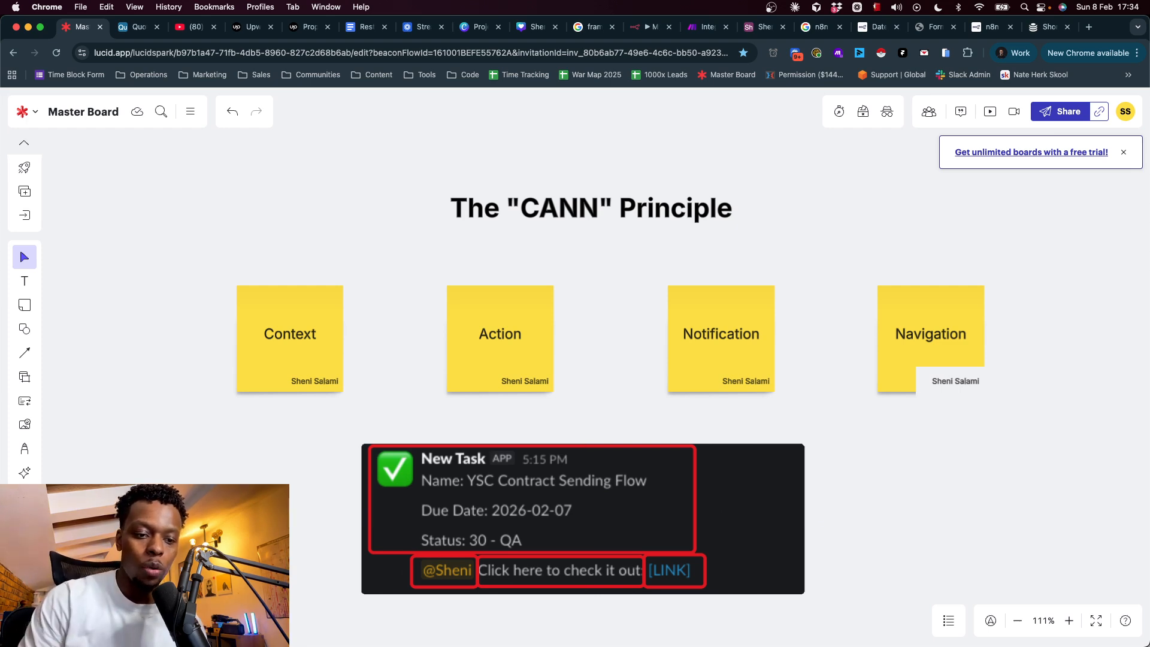